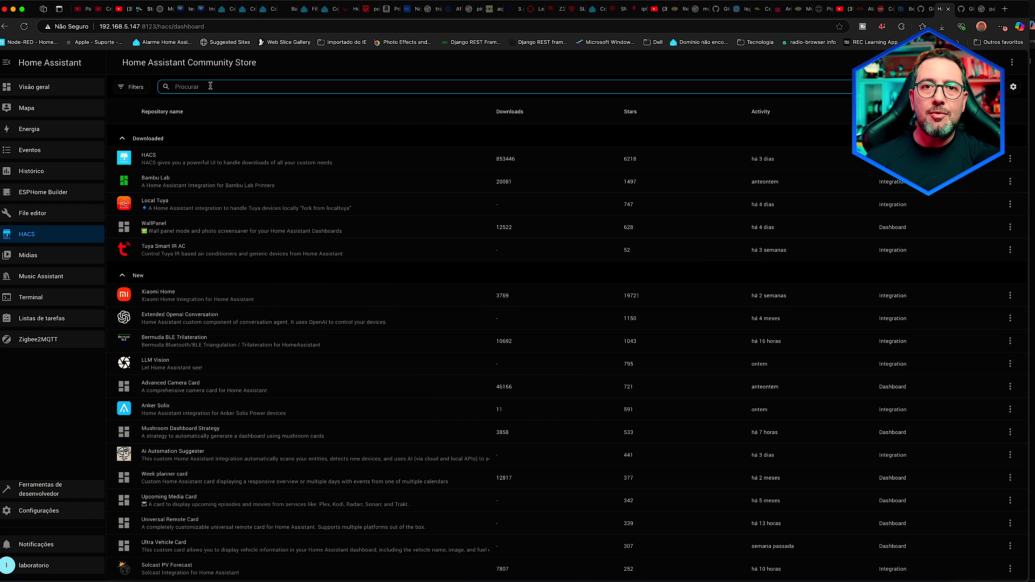
Search the community store for "card mod", download Lovelace Card Mod, and reload the browser.
text(rd)
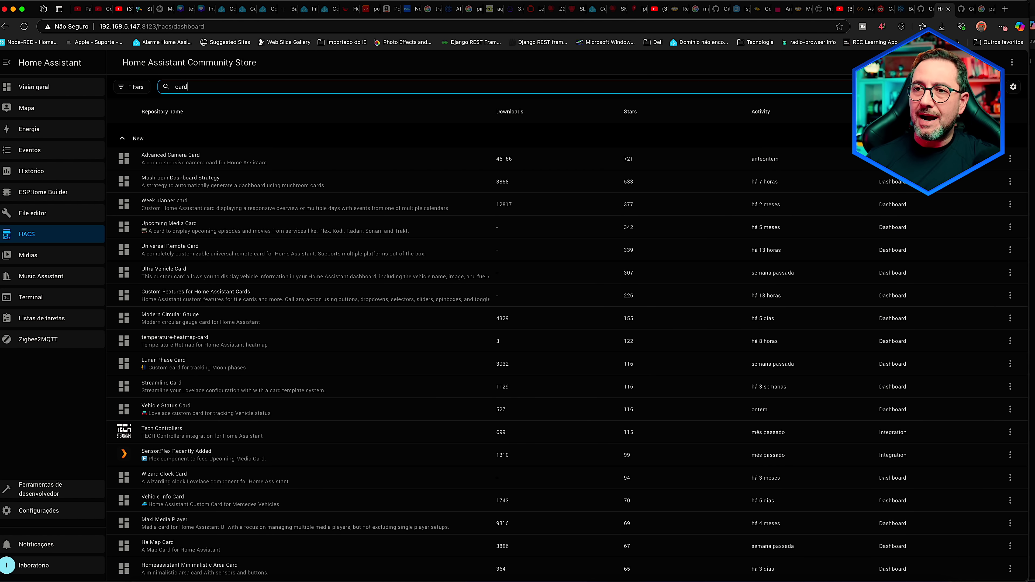
text( mod)
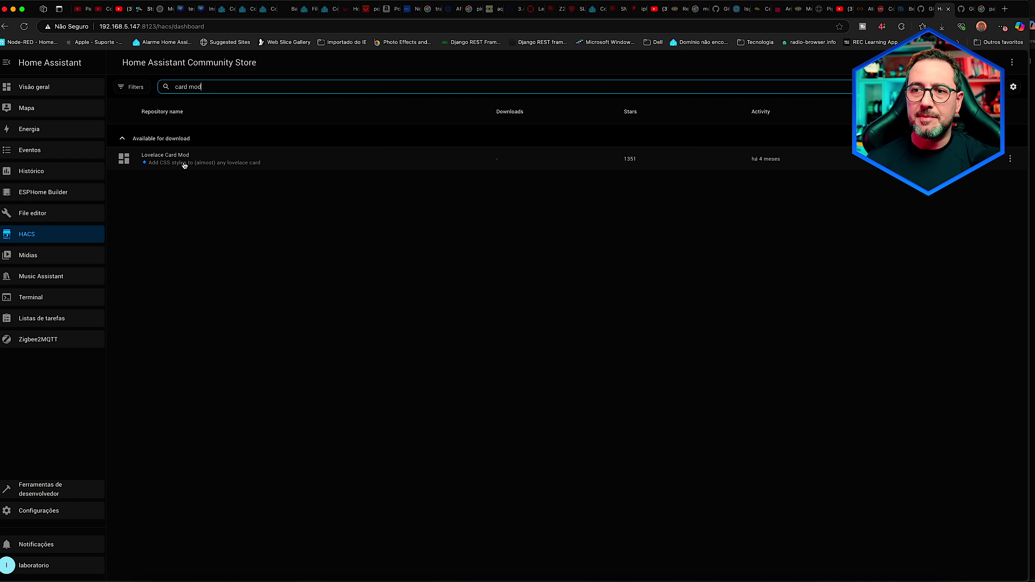
click(168, 165)
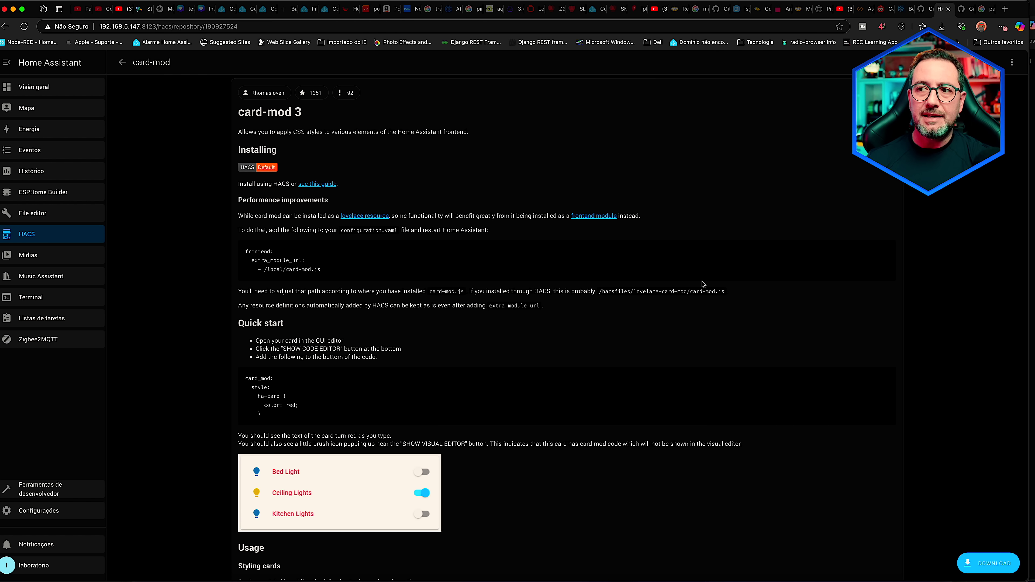
click(994, 565)
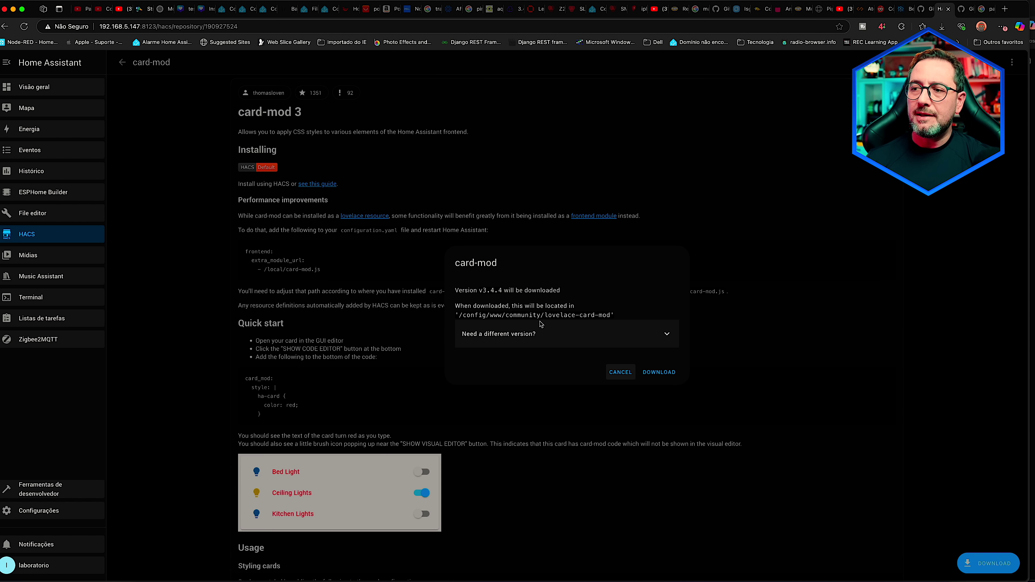
click(665, 373)
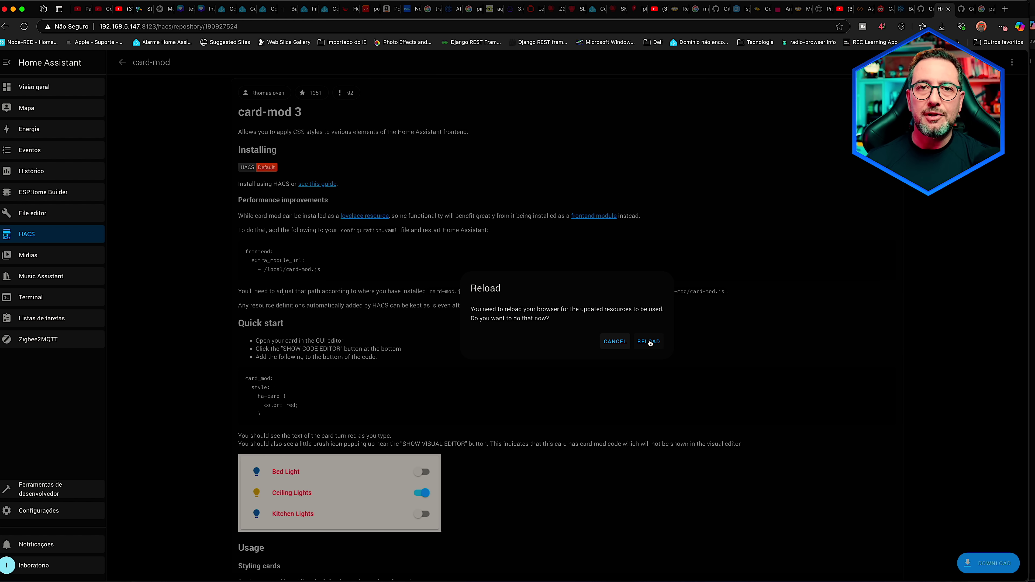
click(656, 343)
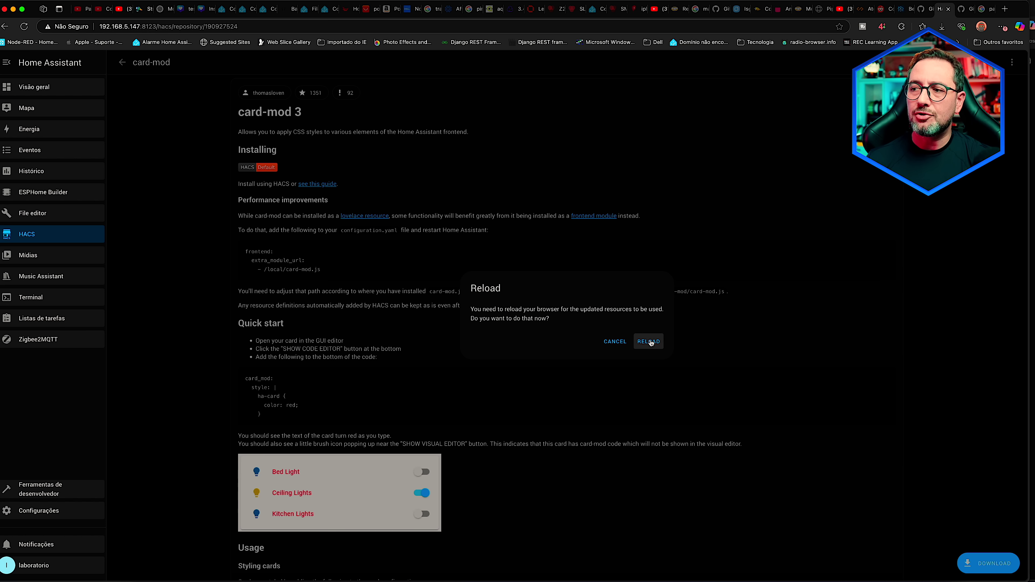
Return to the store listing, search for "vision", and open the visionOS Theme repository.
click(122, 63)
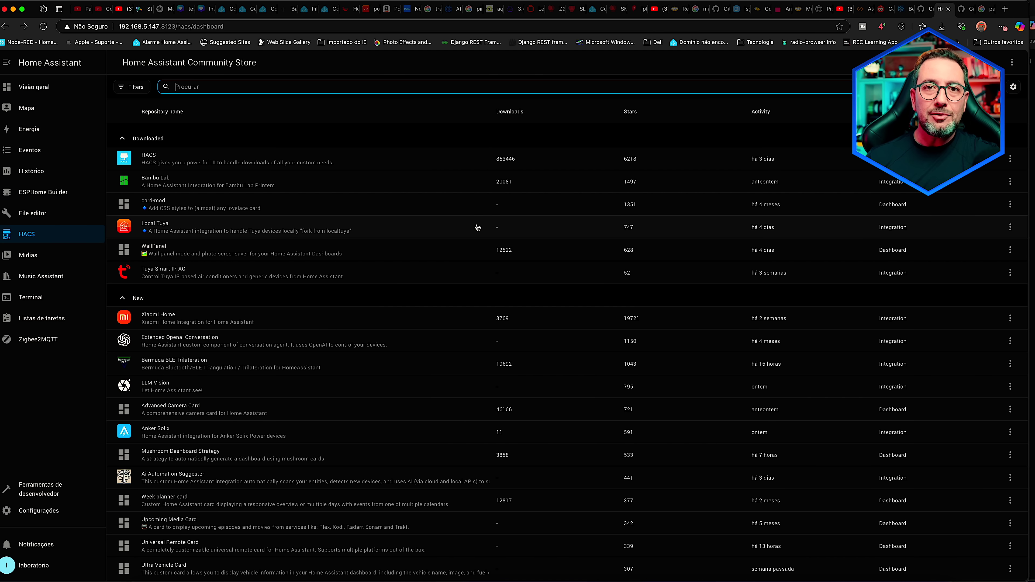
text(ision)
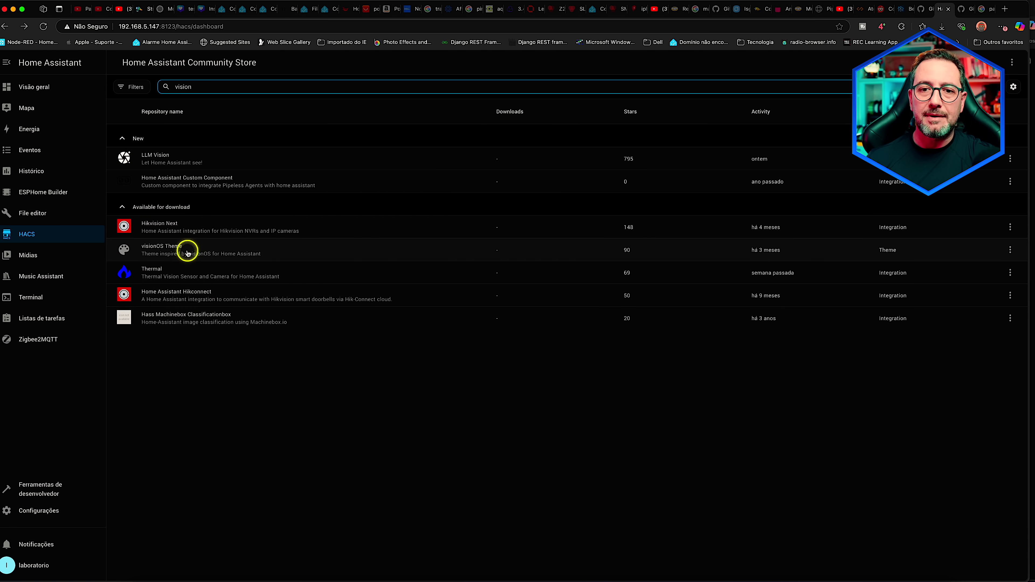
click(203, 251)
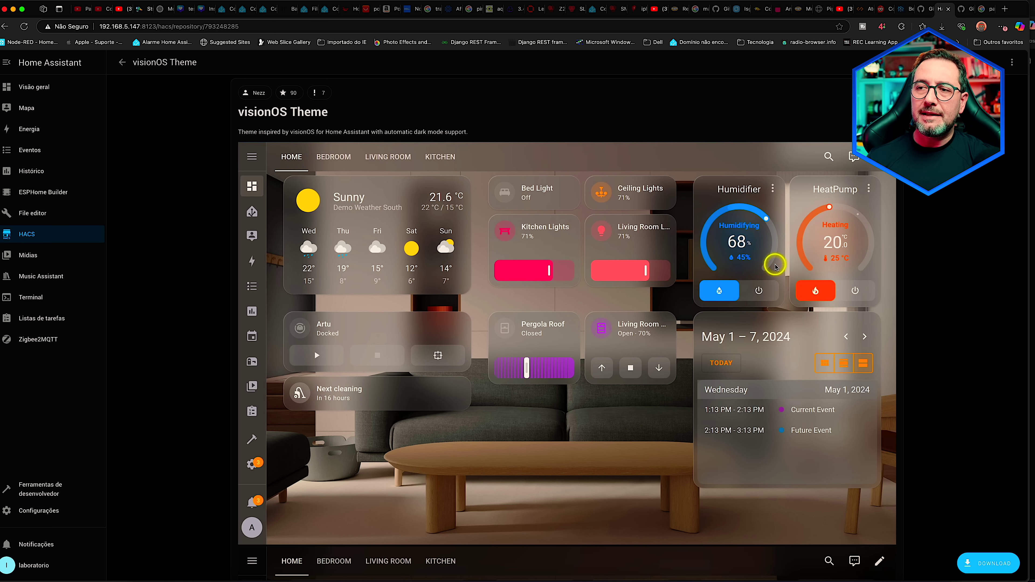
Examine the visionOS Theme's light and dark previews and its installation instructions for configuration.yaml.
scroll(896, 310, down, 2)
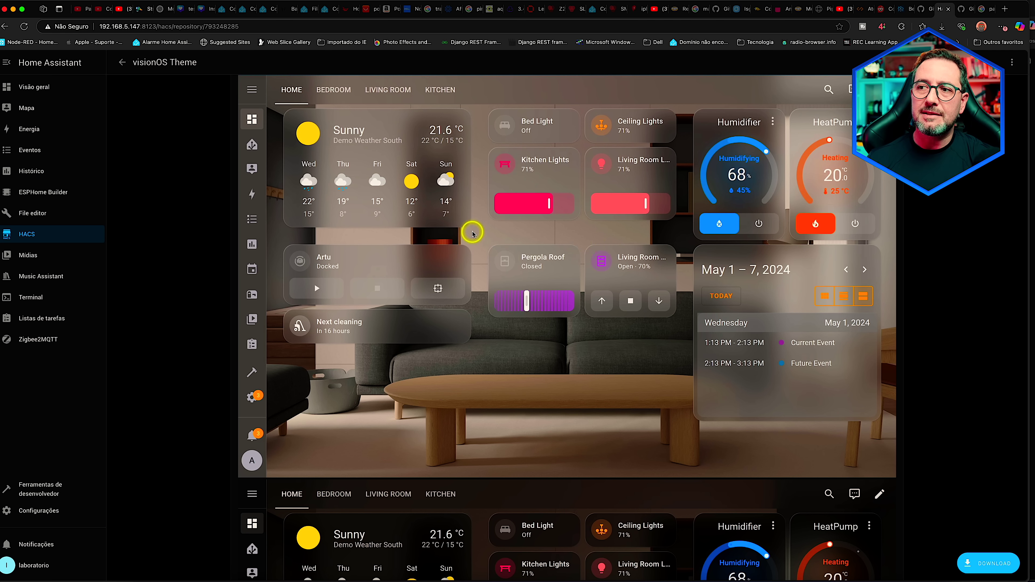
scroll(496, 270, down, 2)
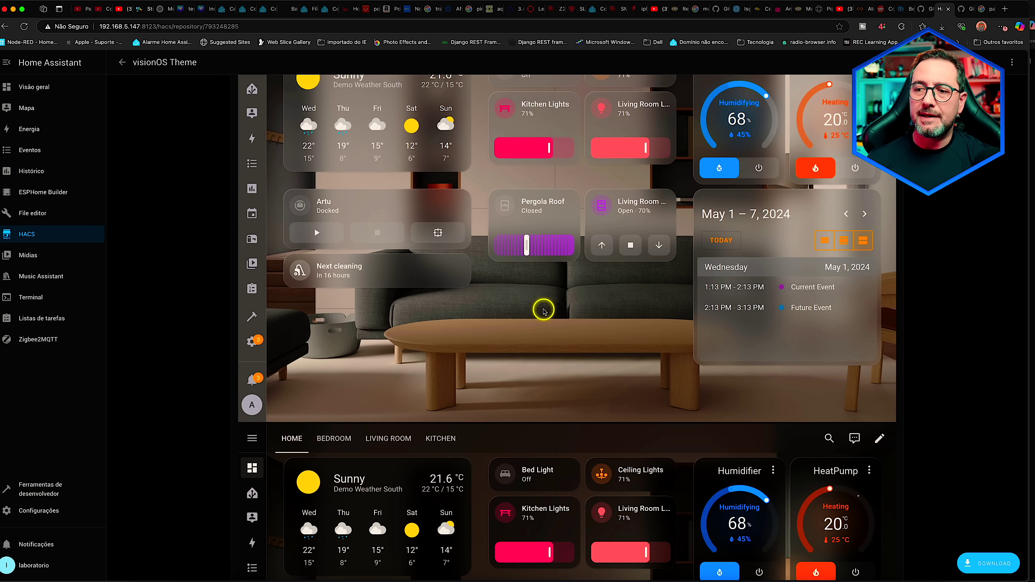
scroll(544, 309, down, 8)
scroll(542, 311, up, 5)
scroll(542, 311, up, 8)
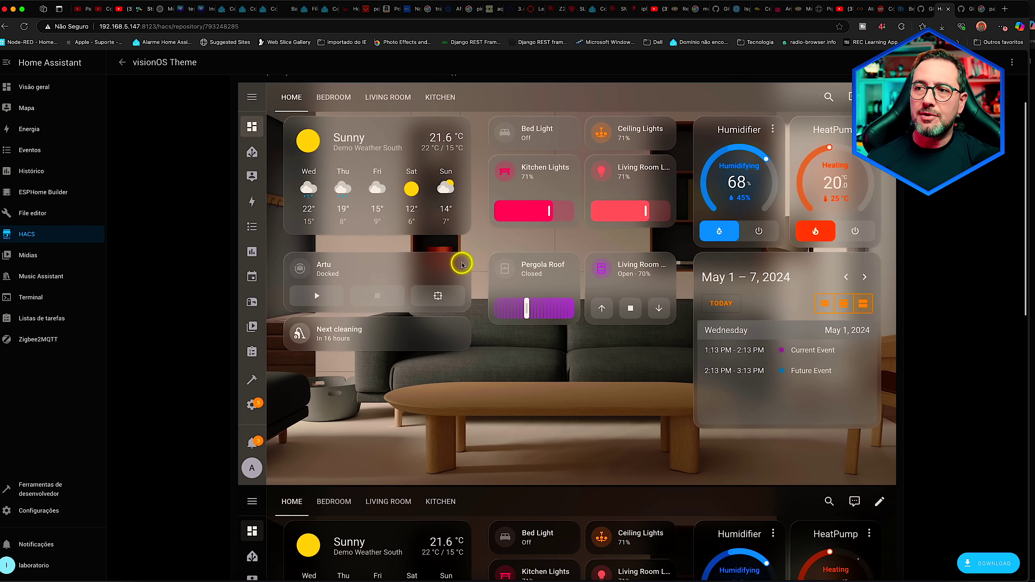
scroll(474, 231, down, 2)
scroll(480, 227, down, 12)
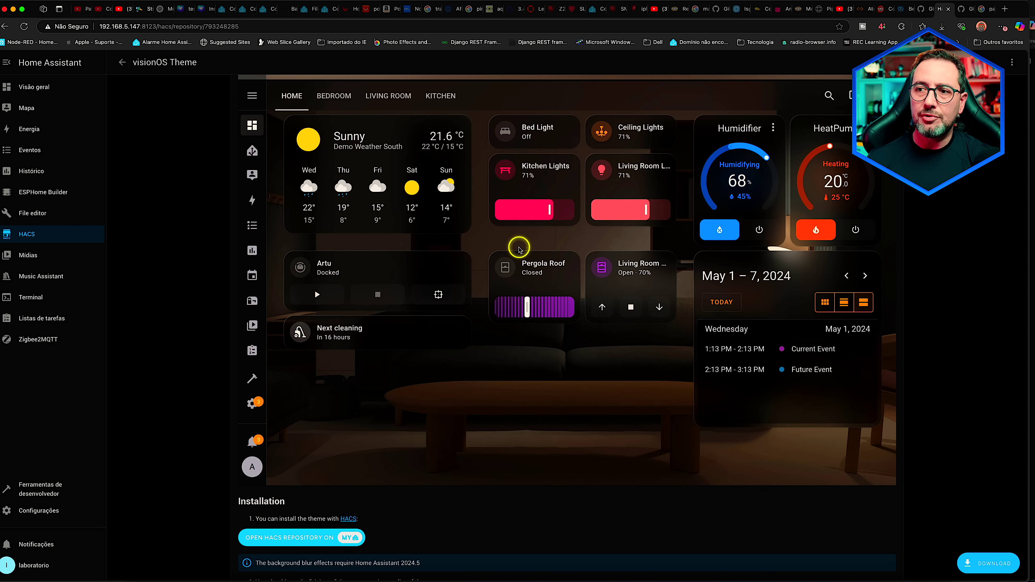
scroll(520, 246, down, 6)
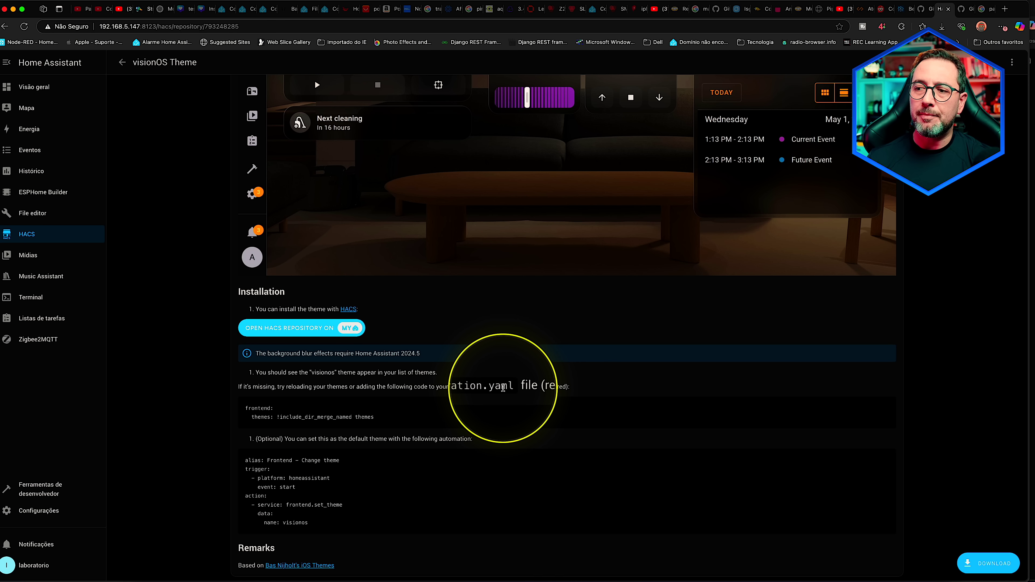
scroll(255, 409, up, 3)
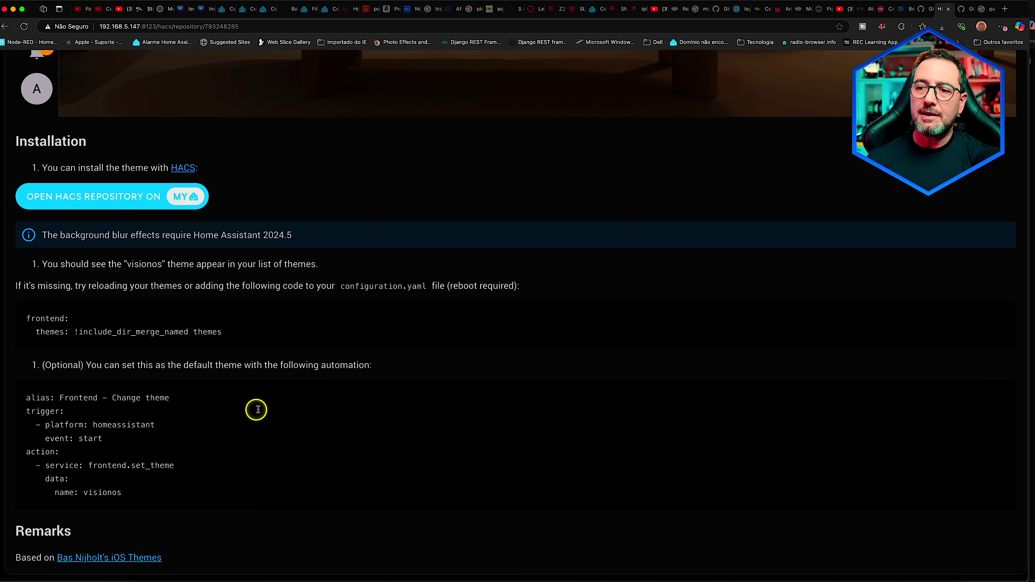
scroll(256, 410, up, 1)
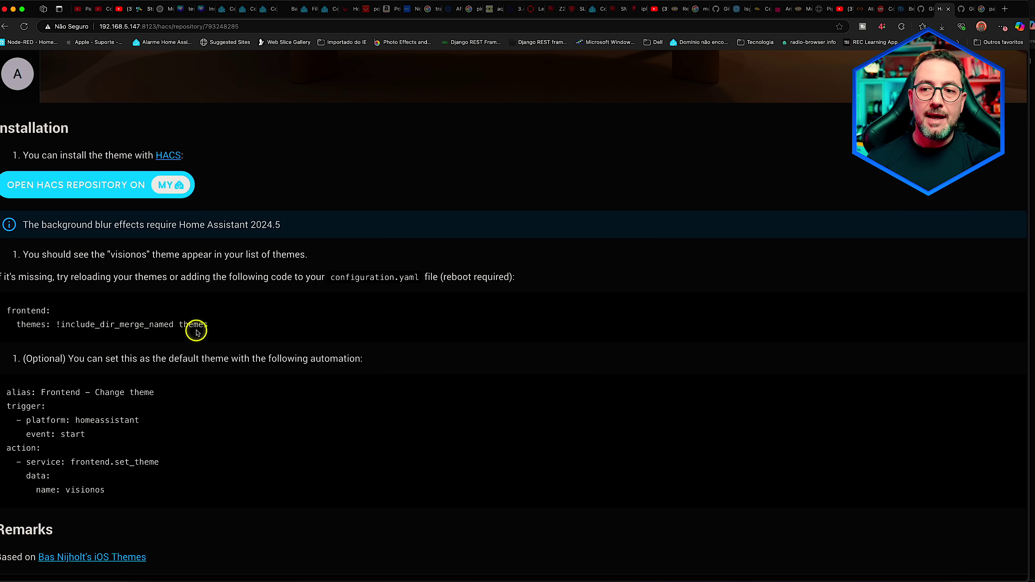
scroll(198, 331, down, 4)
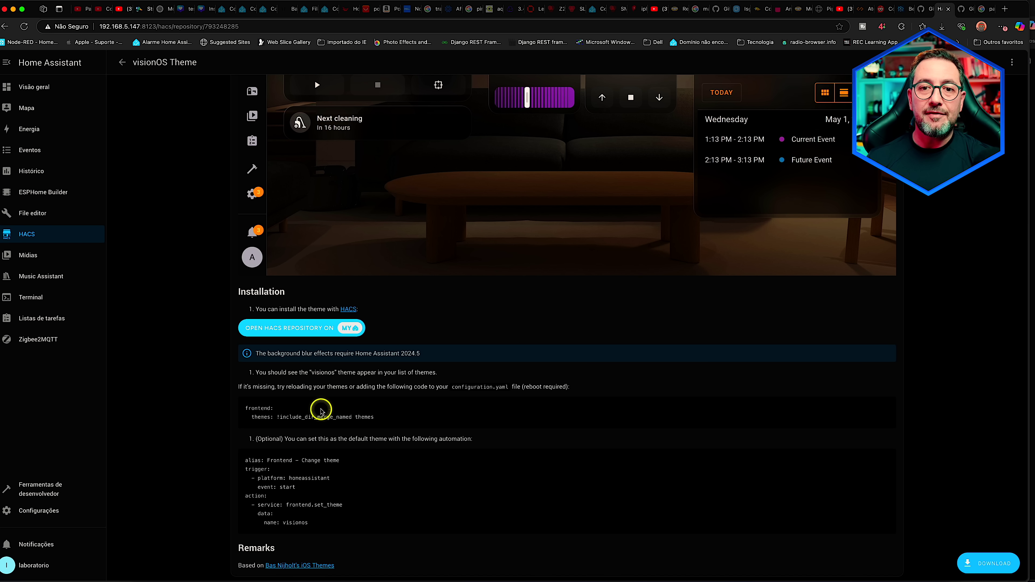
Select the frontend themes code in the installation instructions and open File editor in a new browser tab.
drag(375, 420, 229, 410)
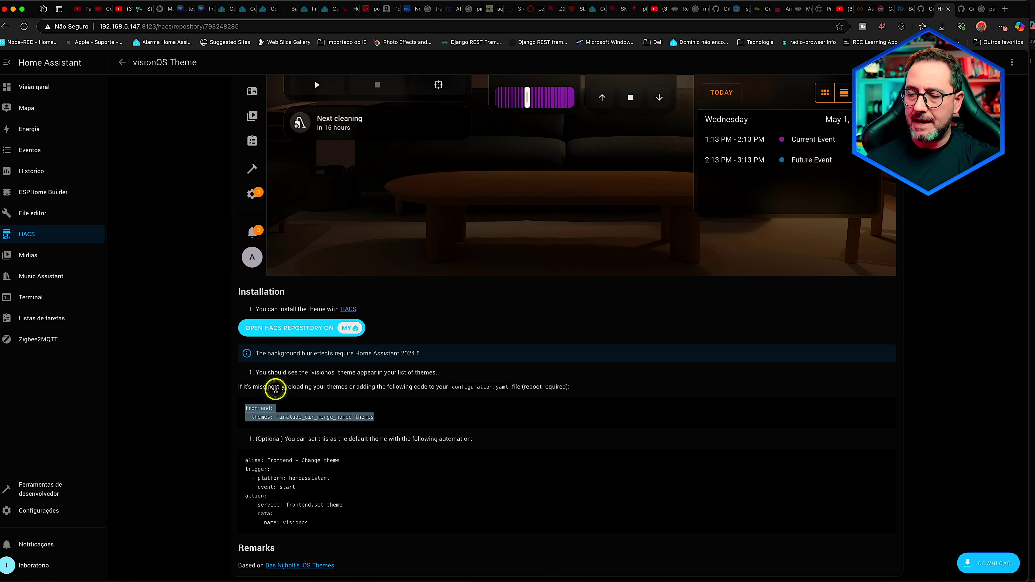
right_click(48, 214)
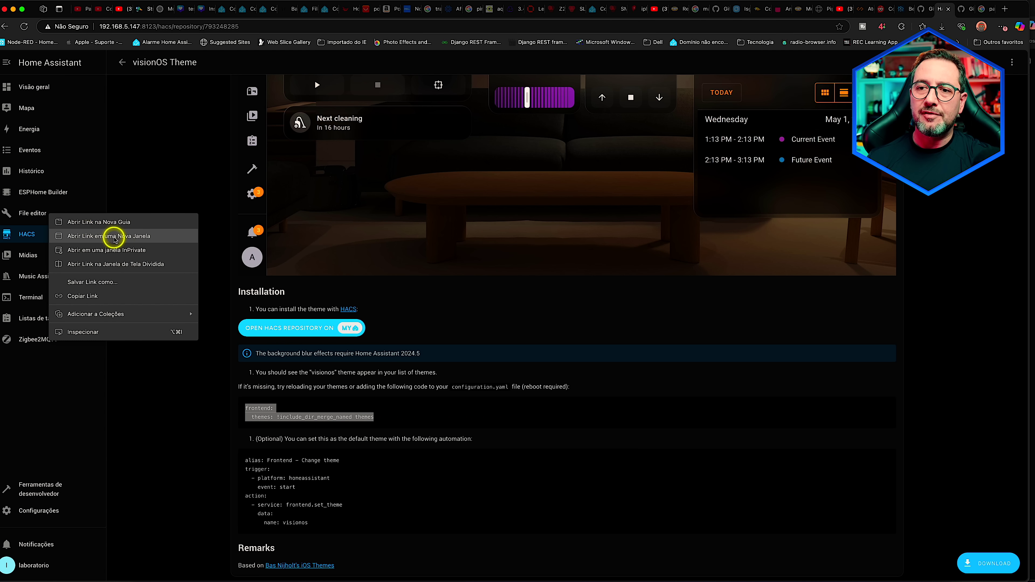
click(125, 222)
click(925, 14)
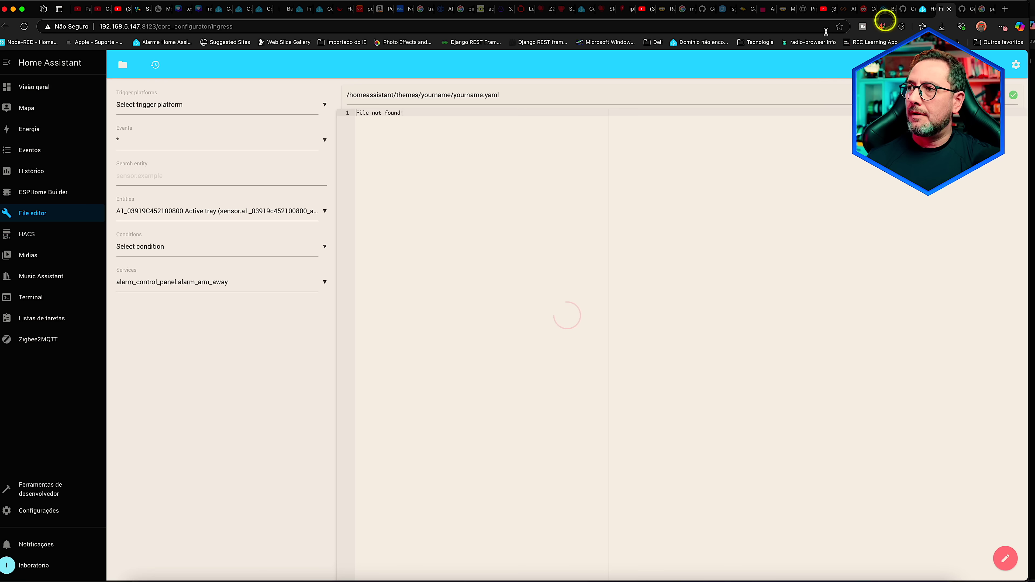
Check configuration.yaml for the frontend line "themes: !include_dir_merge_named themes" and open the developer tools' YAML page.
click(122, 63)
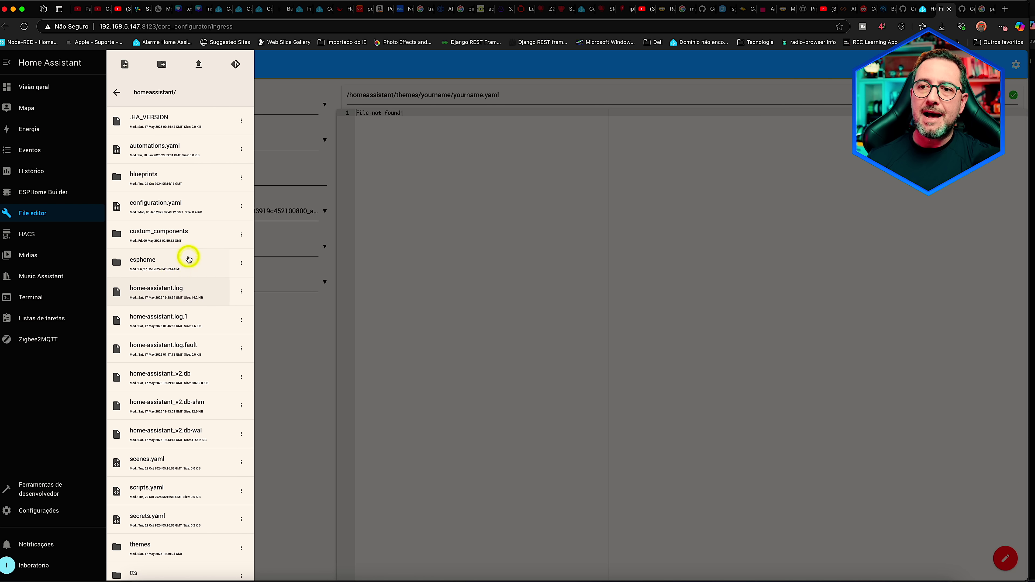
click(184, 212)
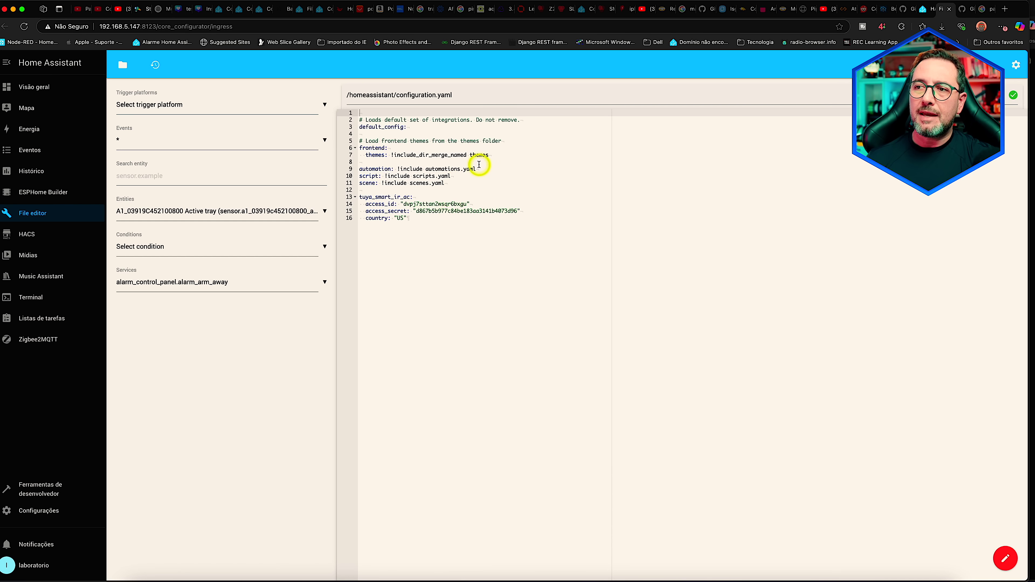
drag(488, 155, 356, 151)
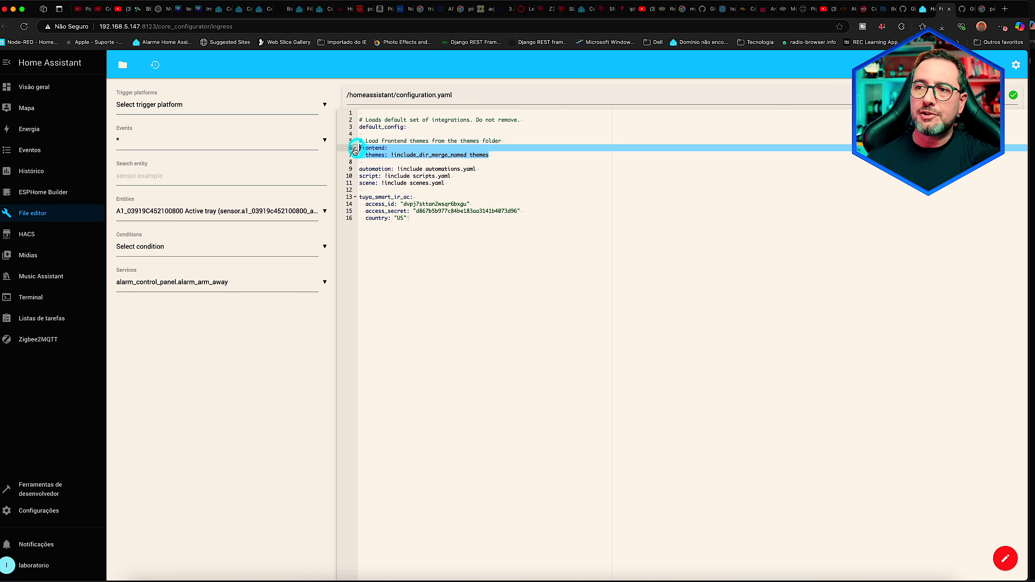
click(548, 153)
scroll(423, 153, up, 5)
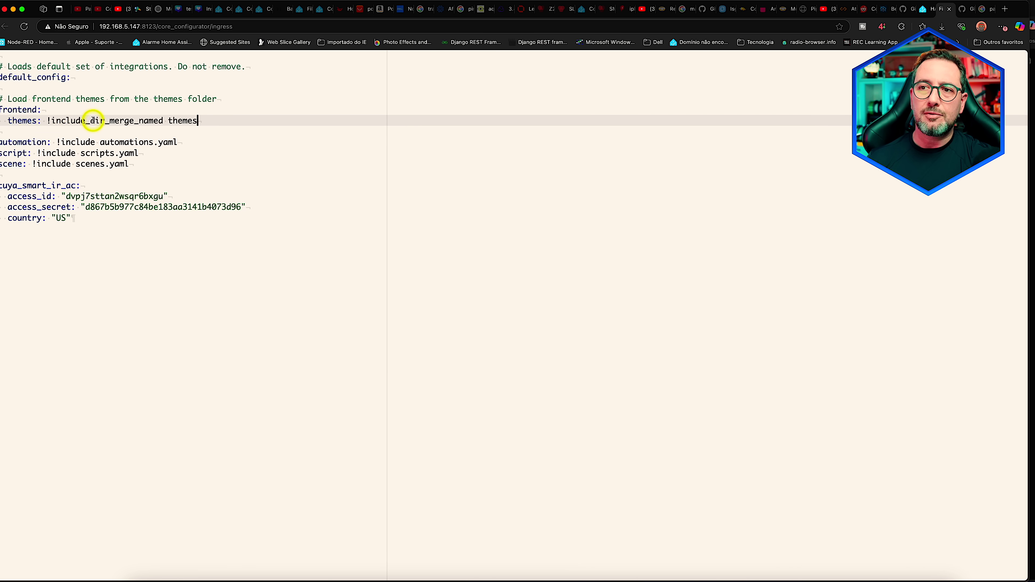
scroll(93, 120, down, 5)
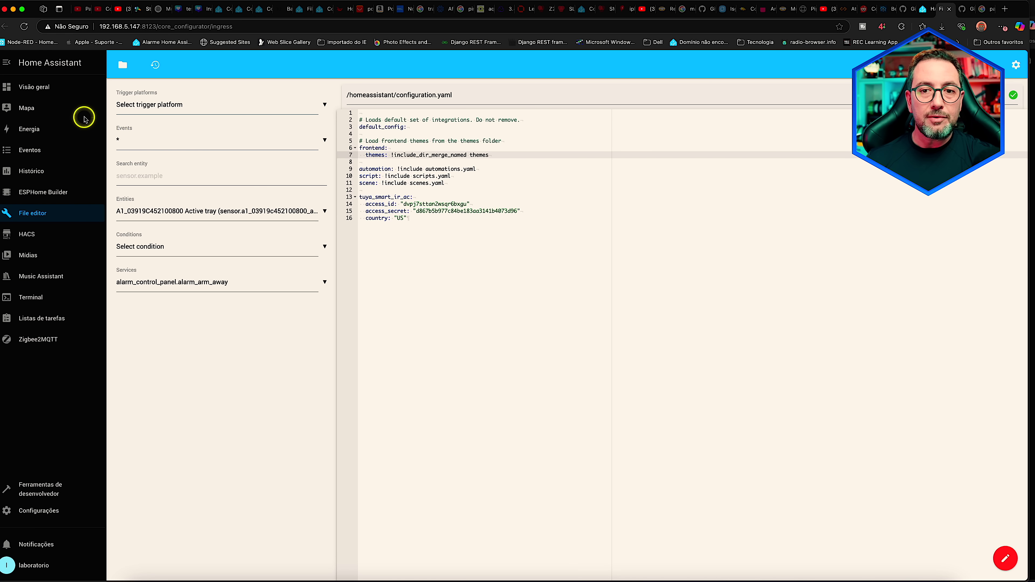
click(56, 489)
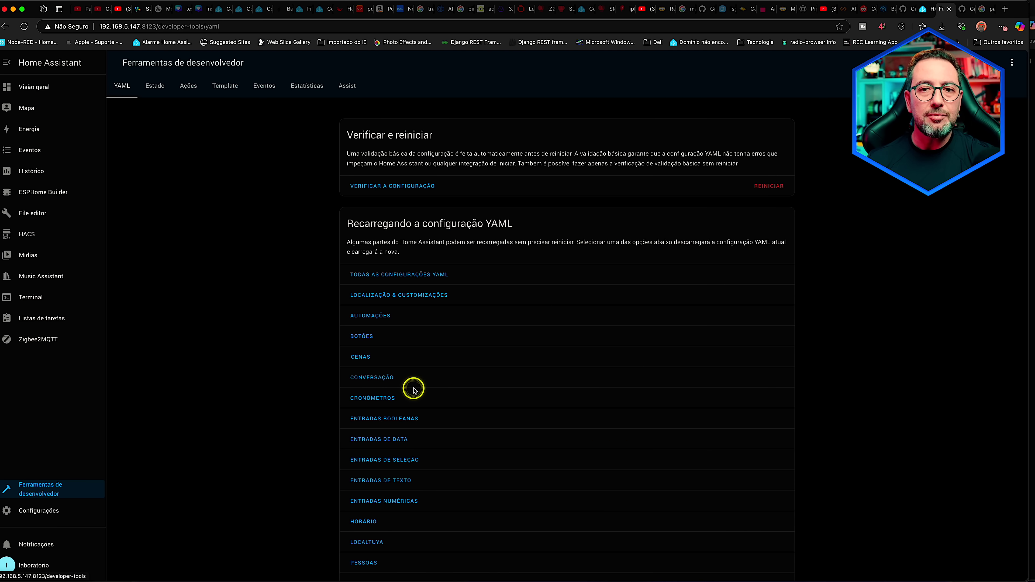
Go back to the visionOS Theme repository page, download version 1.4, and return to the store listing.
click(932, 13)
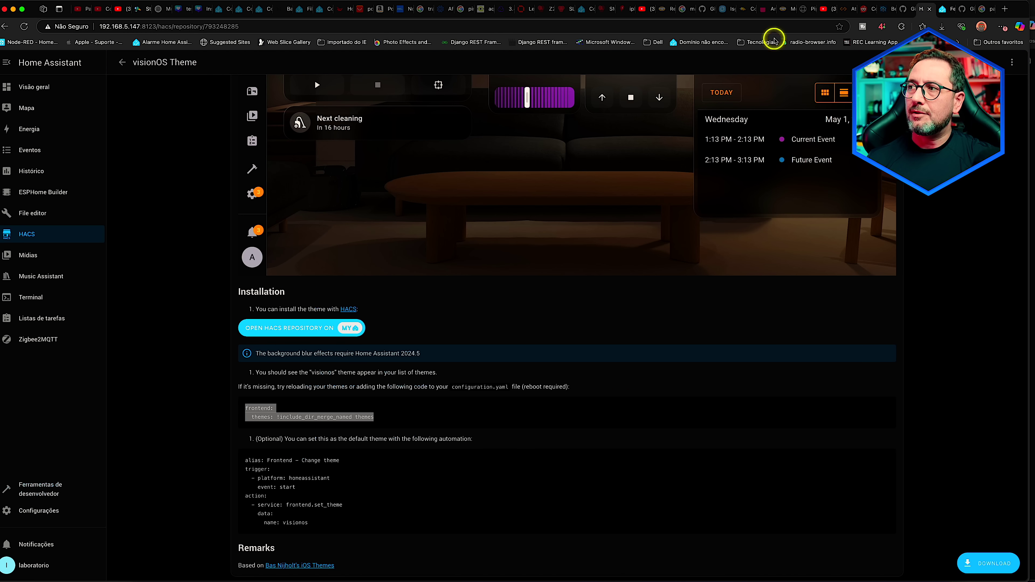
scroll(563, 404, up, 10)
scroll(566, 404, down, 10)
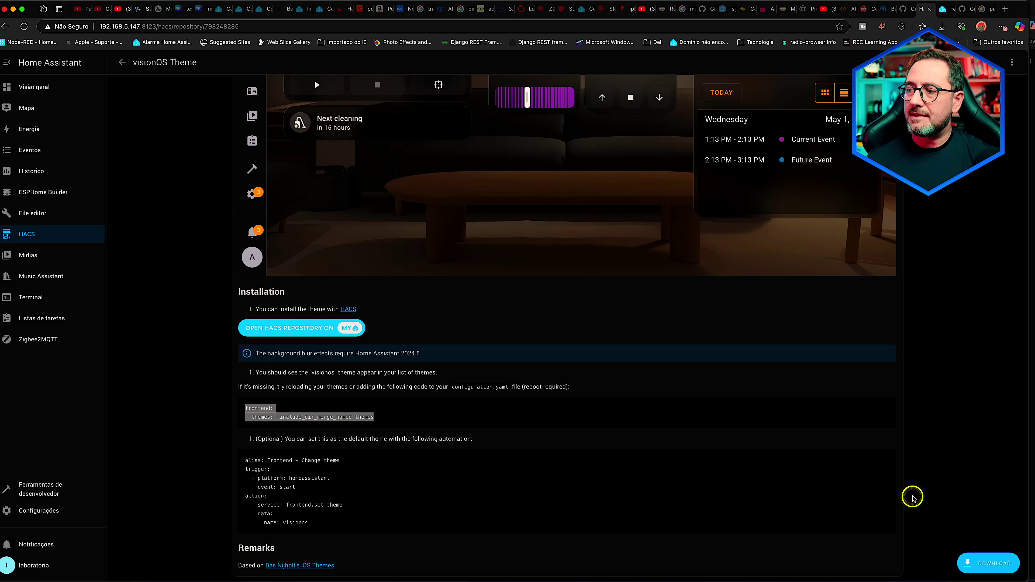
click(991, 569)
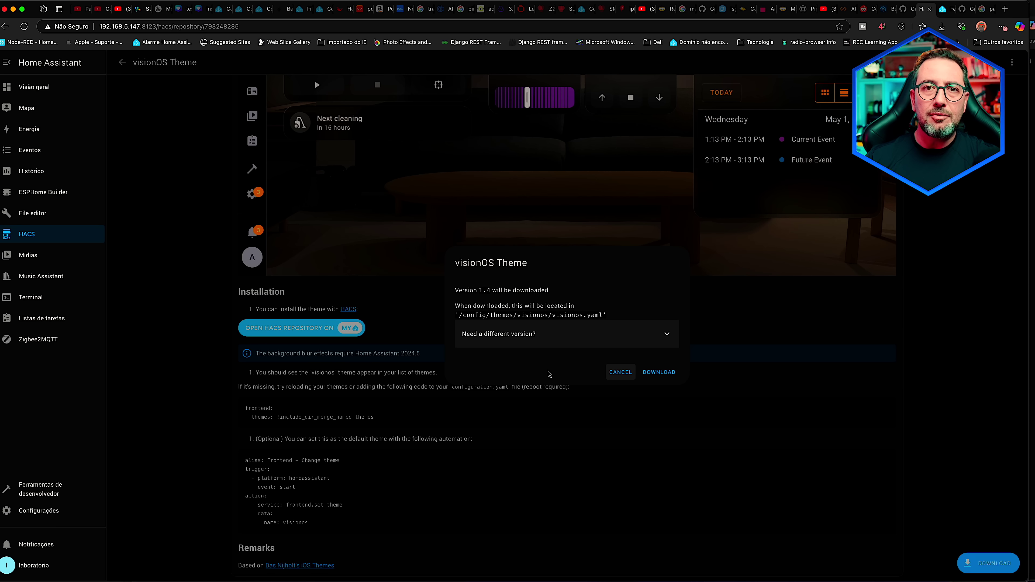
click(660, 372)
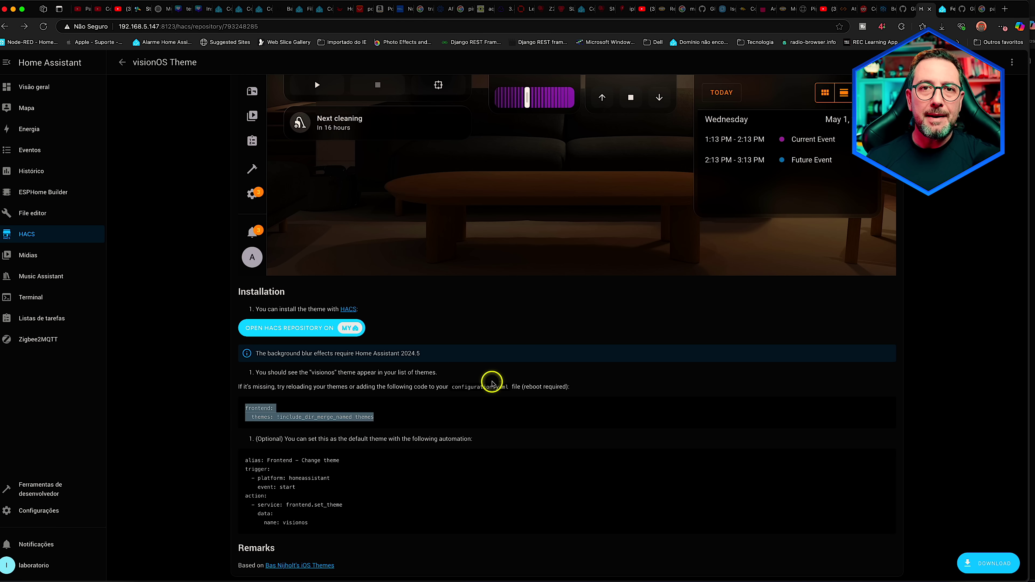
click(122, 62)
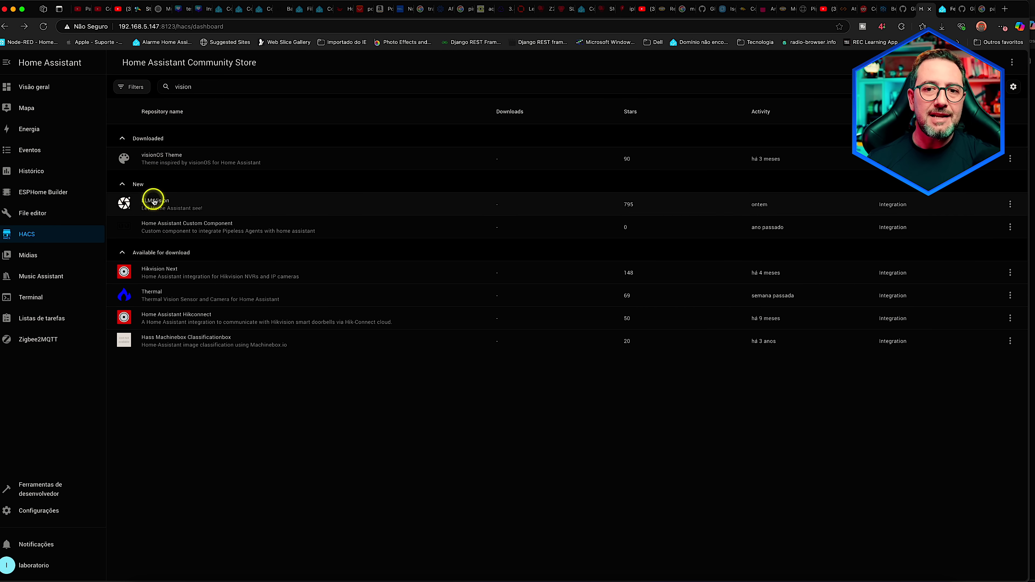
Review the Home, teste and Impressora views of the overview dashboard.
click(51, 565)
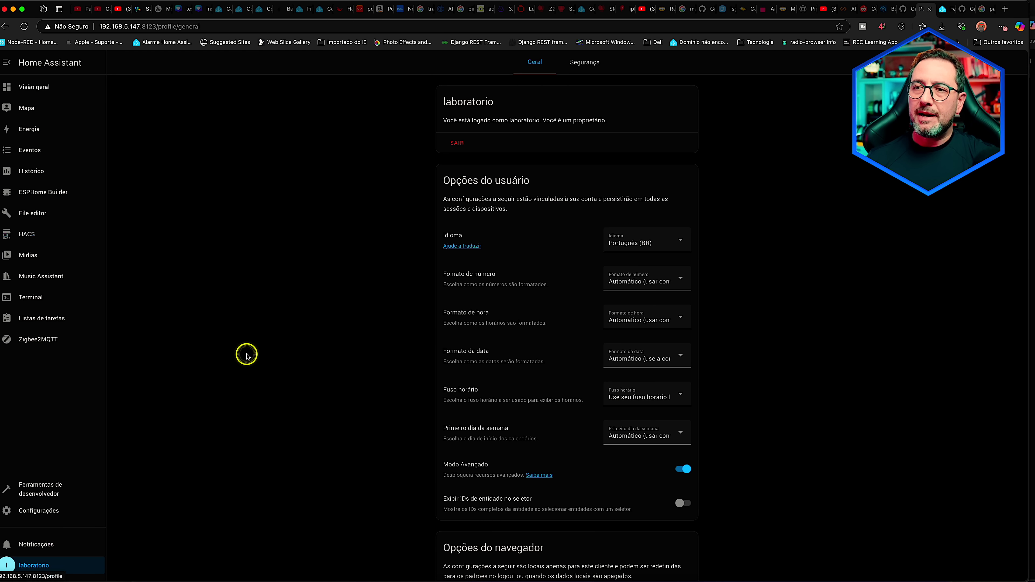
click(62, 86)
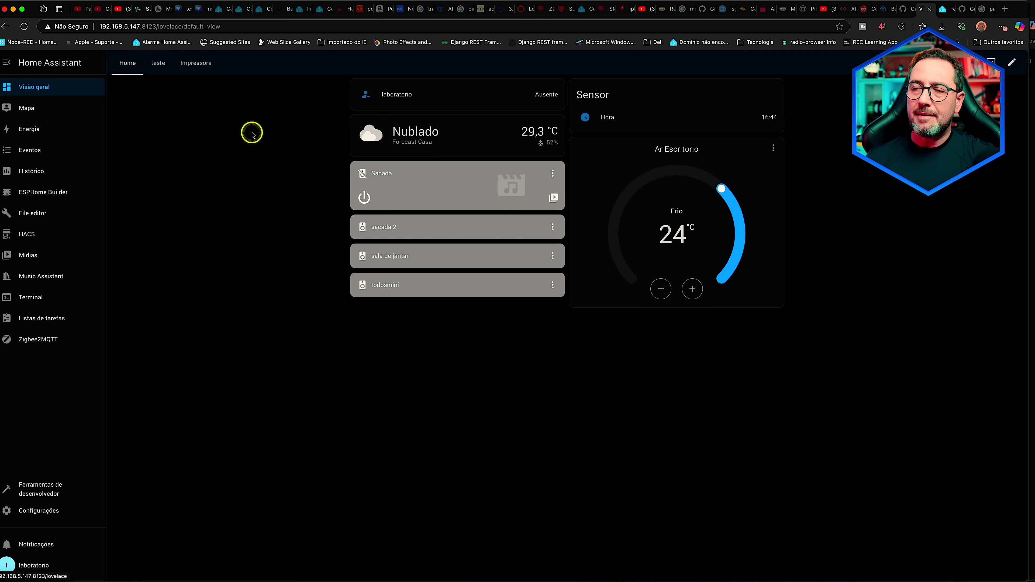
click(160, 65)
click(198, 63)
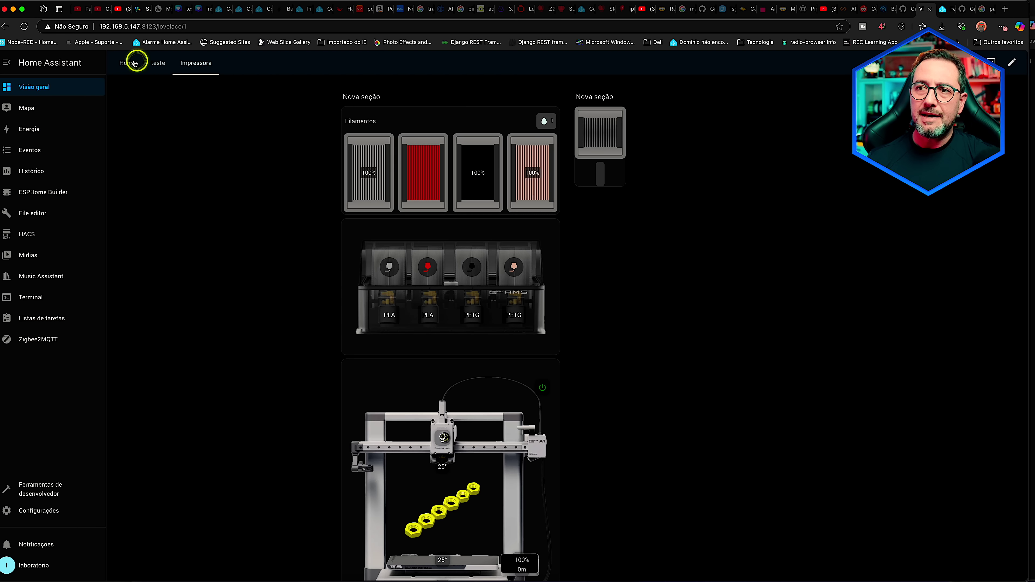
click(123, 63)
click(132, 65)
Open the user profile and set the browser theme to visionos.
click(51, 562)
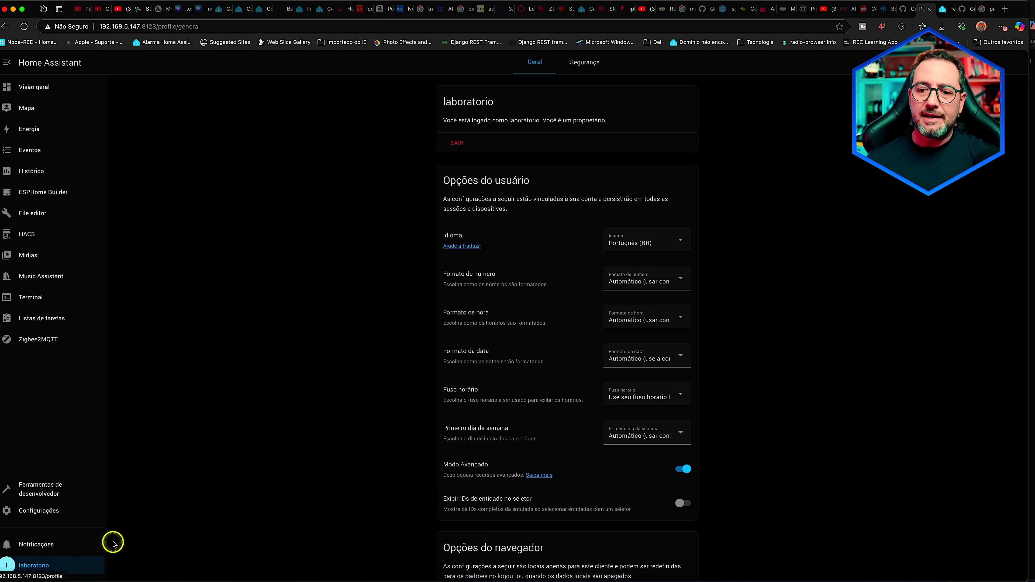
scroll(737, 432, down, 5)
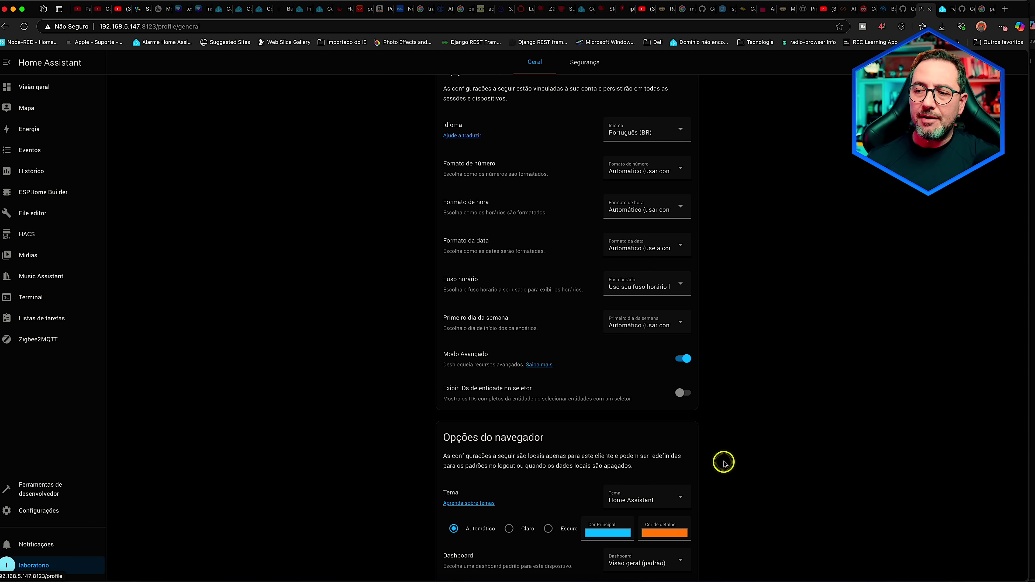
click(652, 500)
click(670, 499)
click(682, 499)
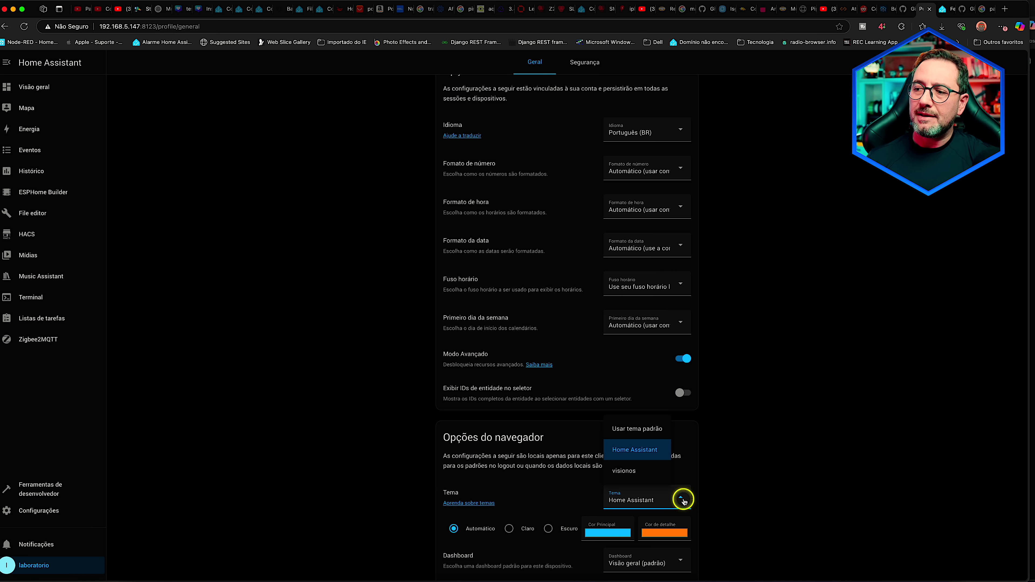
click(648, 473)
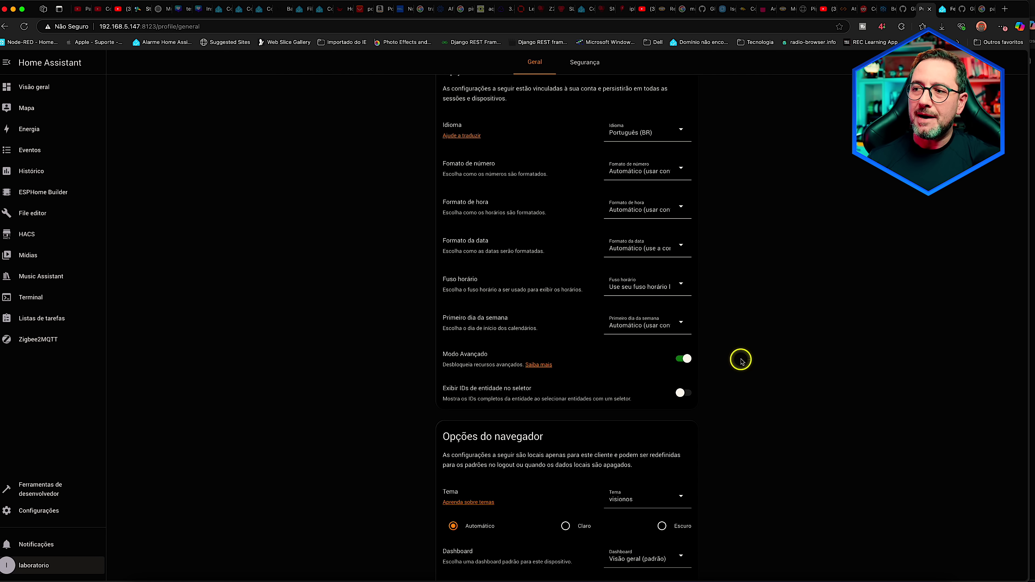
Review the Home and teste views of the overview dashboard, switching the AbajurMeninas light on and off.
scroll(741, 361, up, 3)
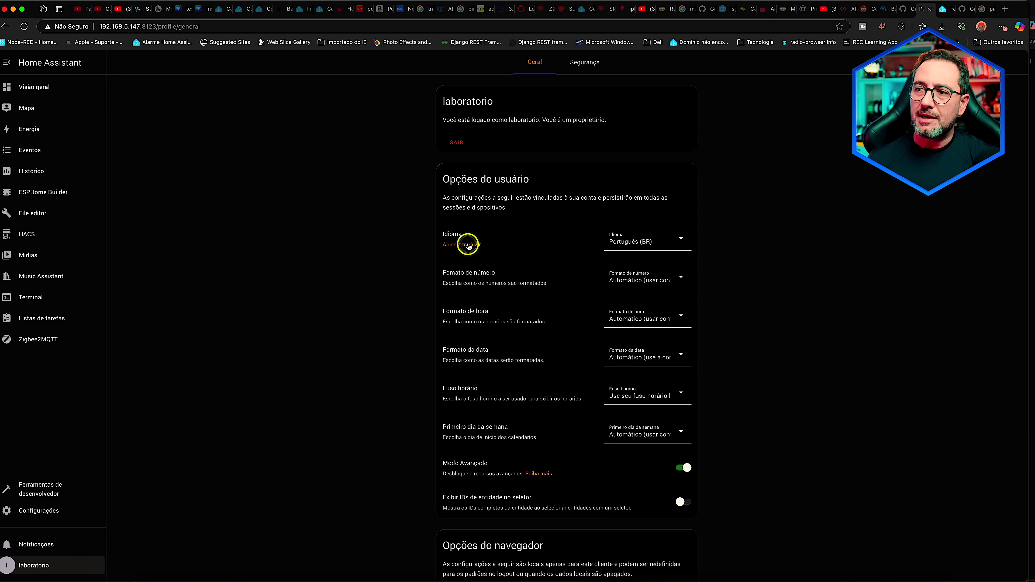
click(50, 94)
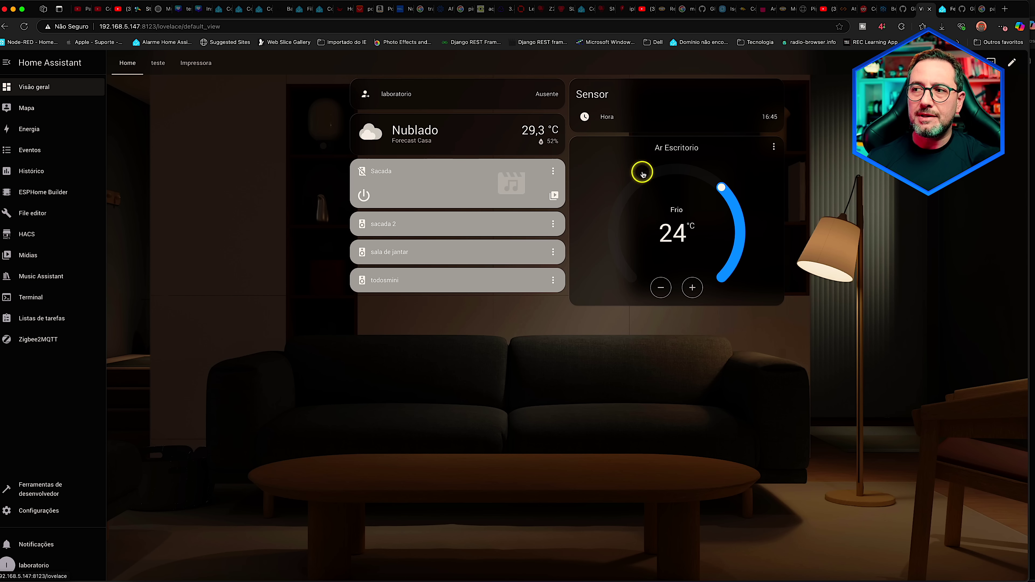
click(157, 63)
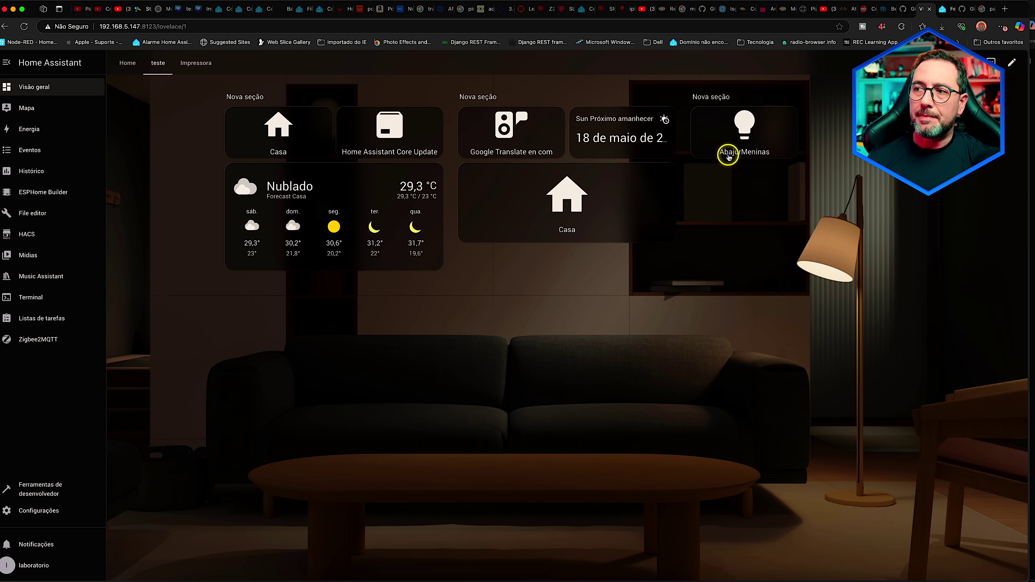
click(774, 137)
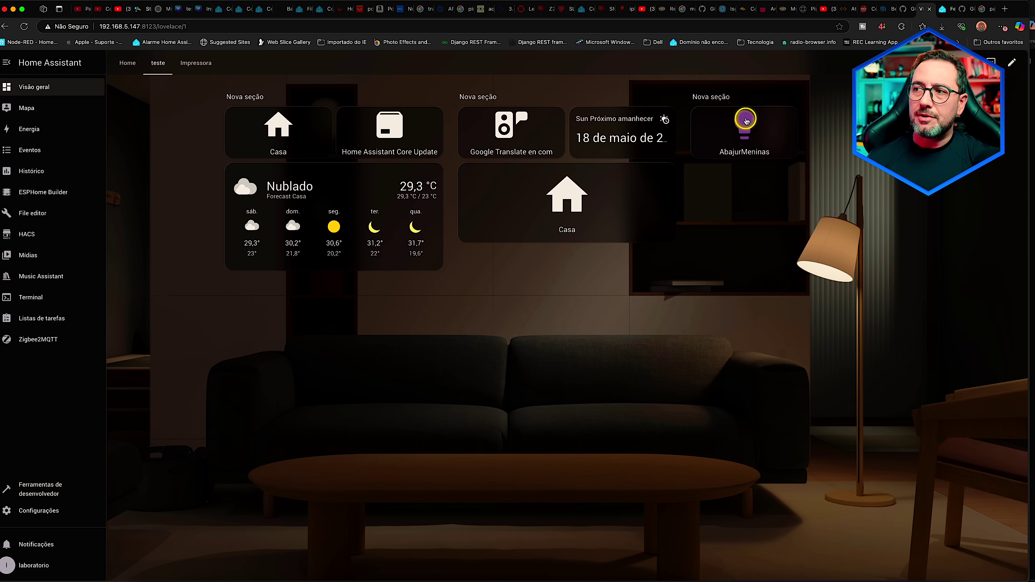
click(719, 143)
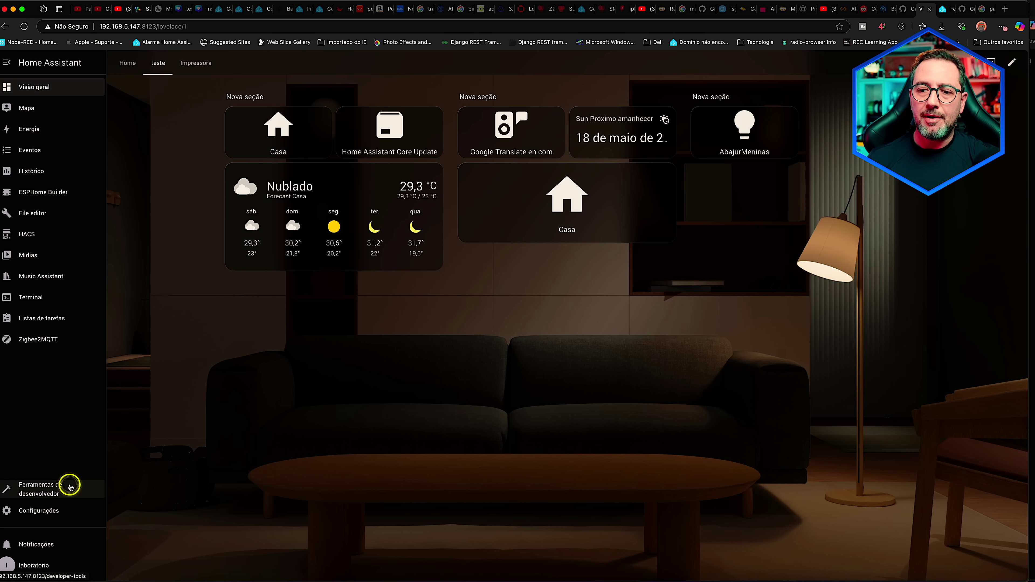
Search the HACS store for "catp" and open the Catppuccin Theme repository page.
click(42, 240)
click(231, 89)
text(catp)
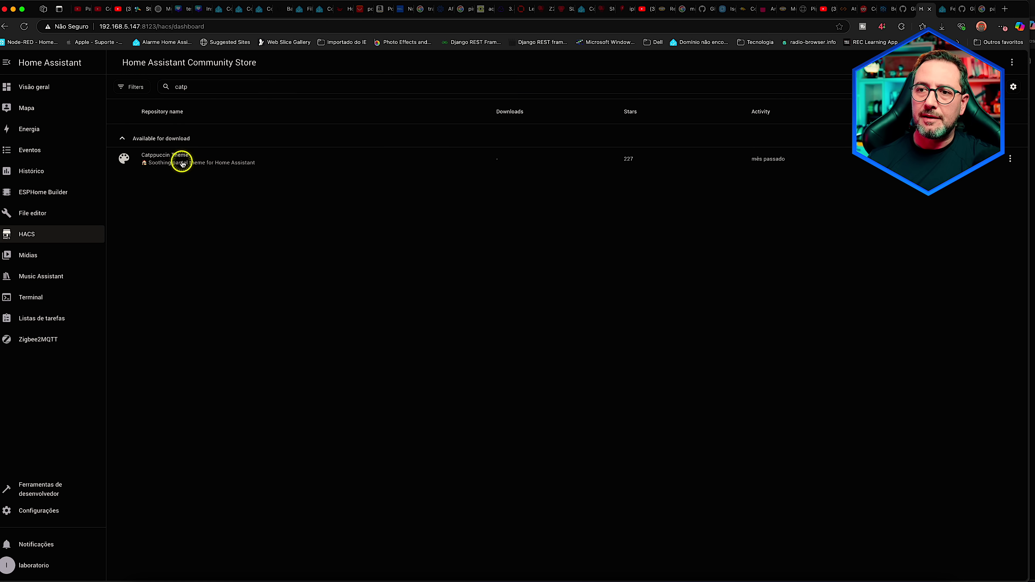
click(183, 161)
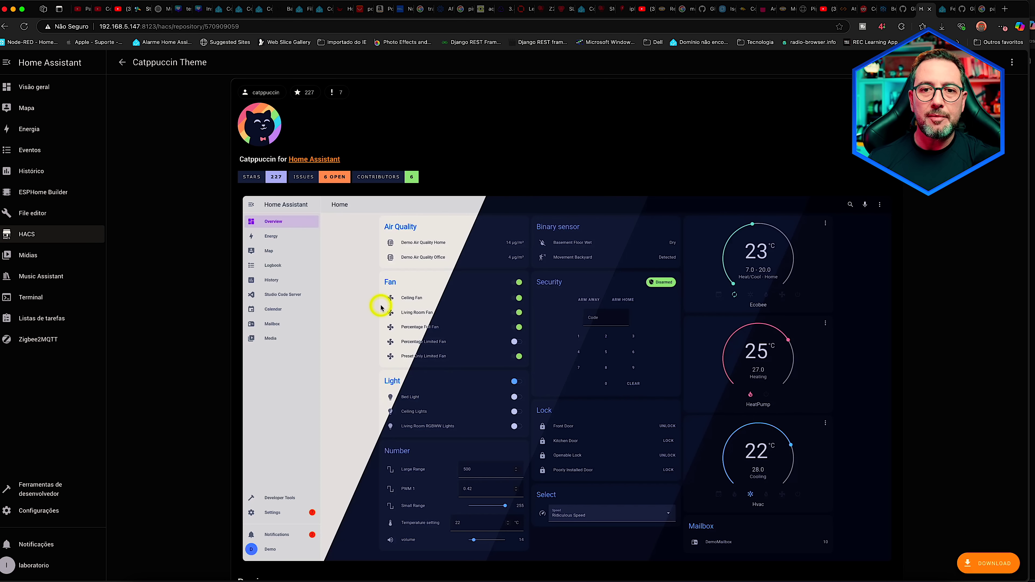
Examine the Catppuccin Theme's preview image and its HACS and manual installation instructions.
scroll(495, 318, down, 3)
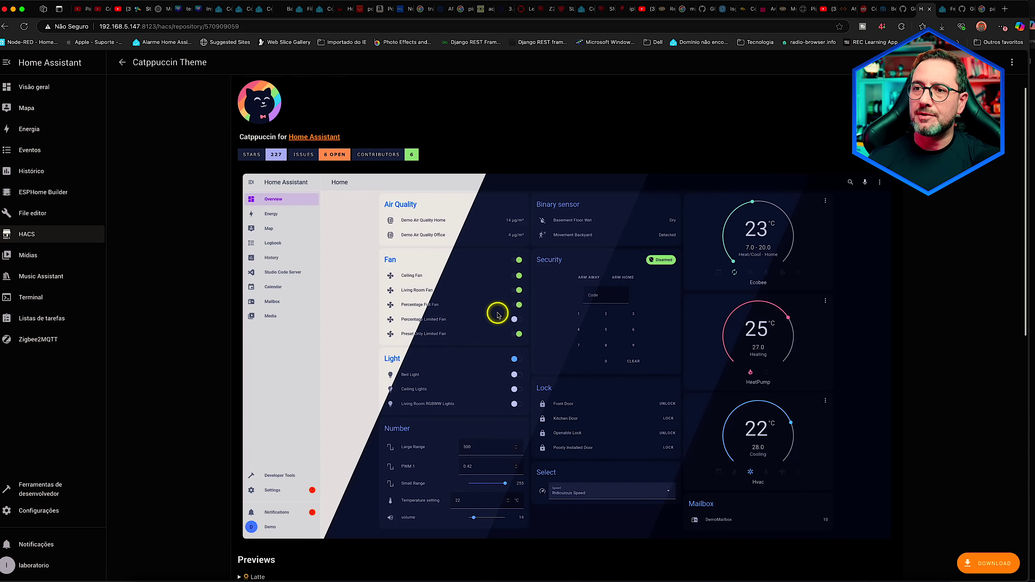
scroll(497, 315, down, 2)
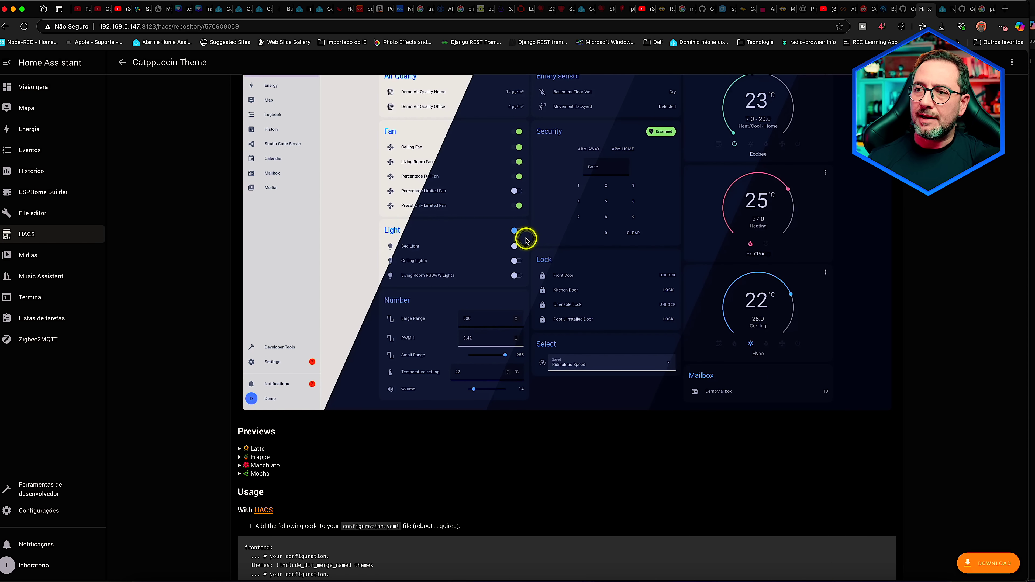
scroll(599, 210, down, 1)
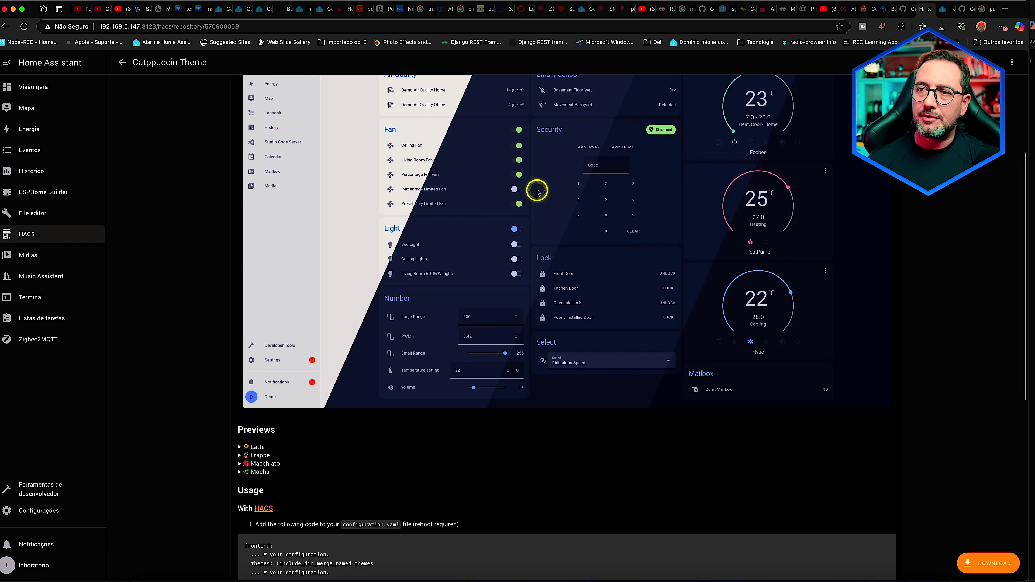
scroll(515, 185, up, 2)
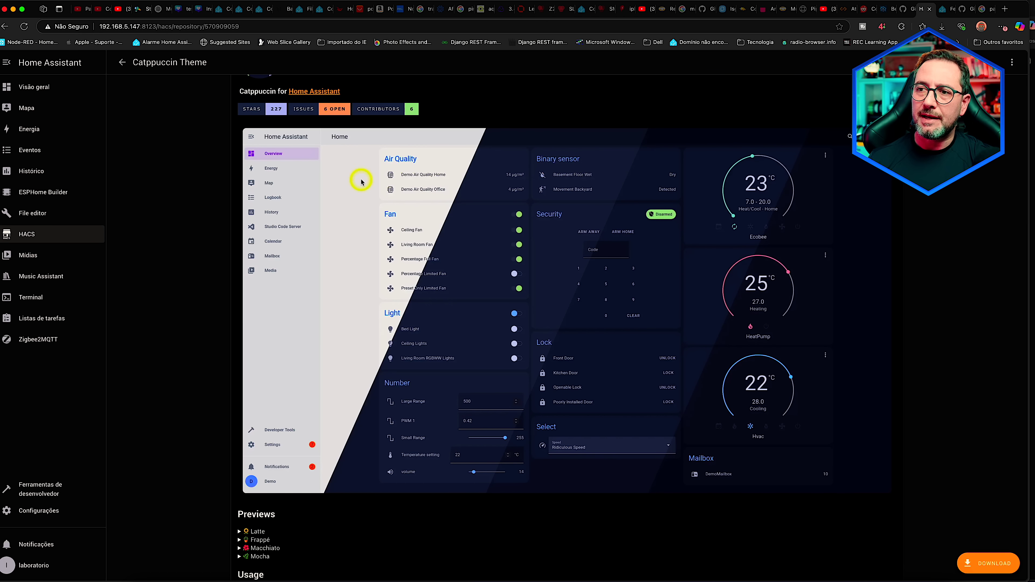
scroll(513, 228, down, 8)
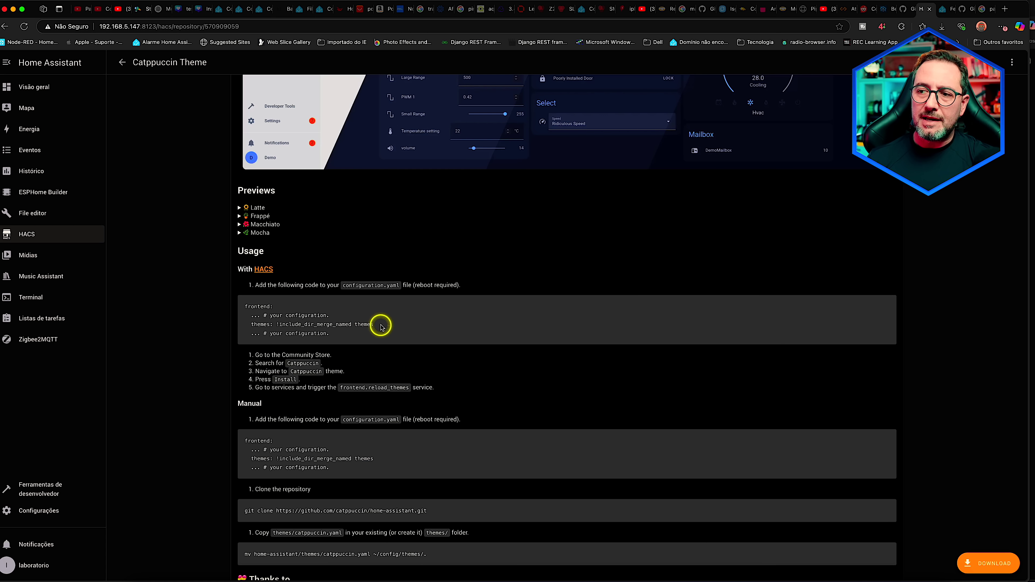
scroll(441, 312, down, 3)
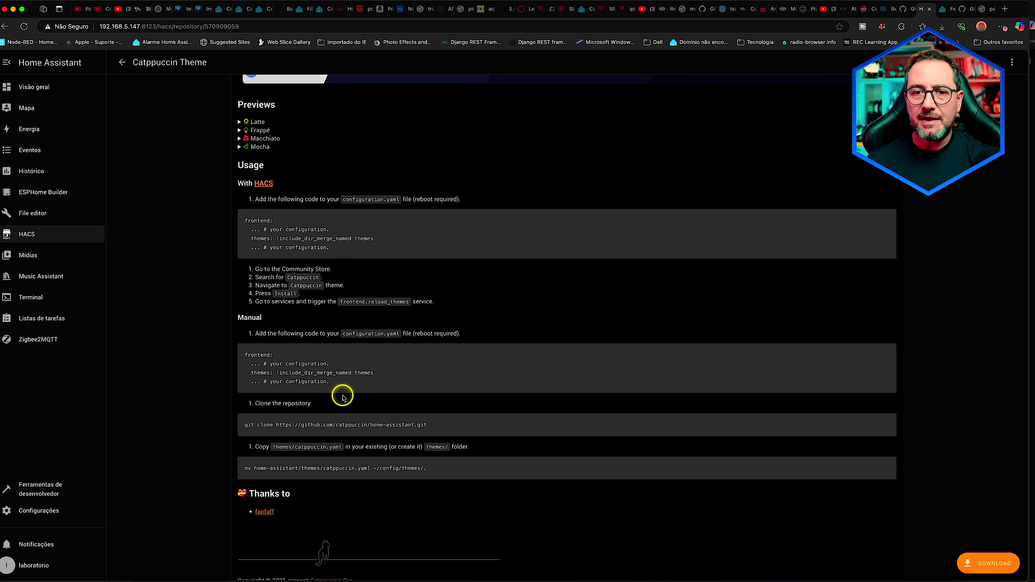
scroll(375, 382, down, 1)
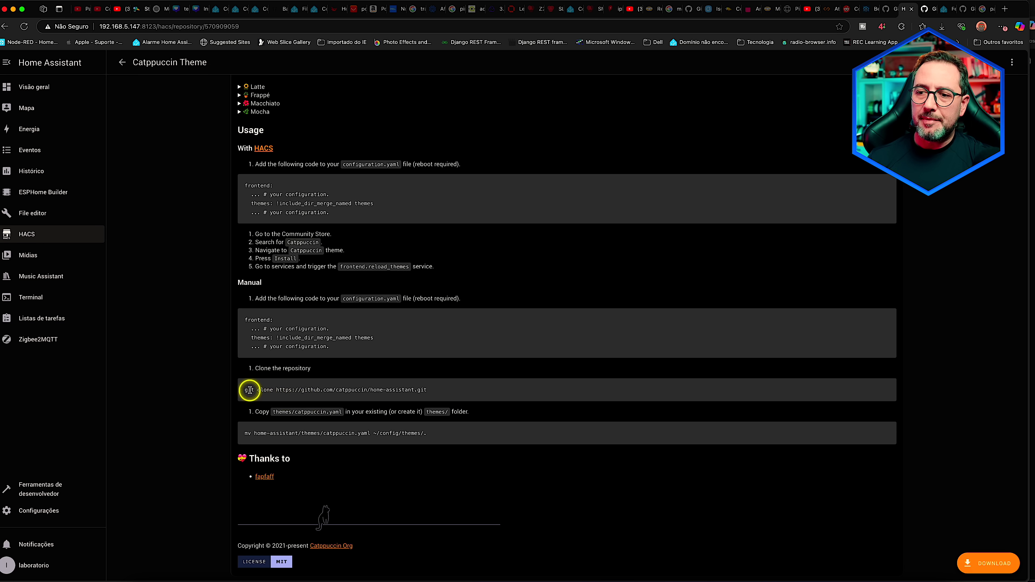
drag(433, 387, 332, 389)
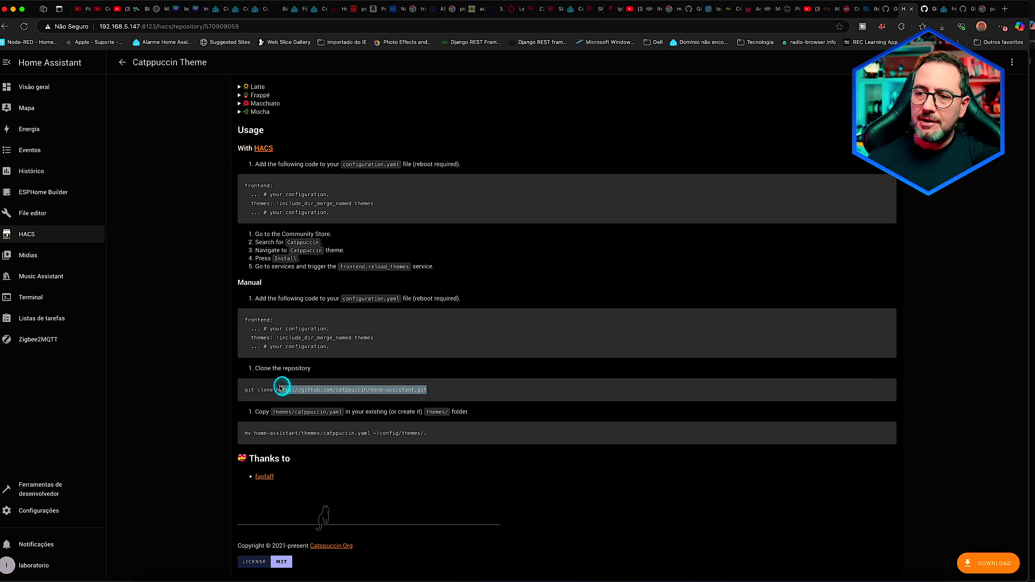
click(508, 384)
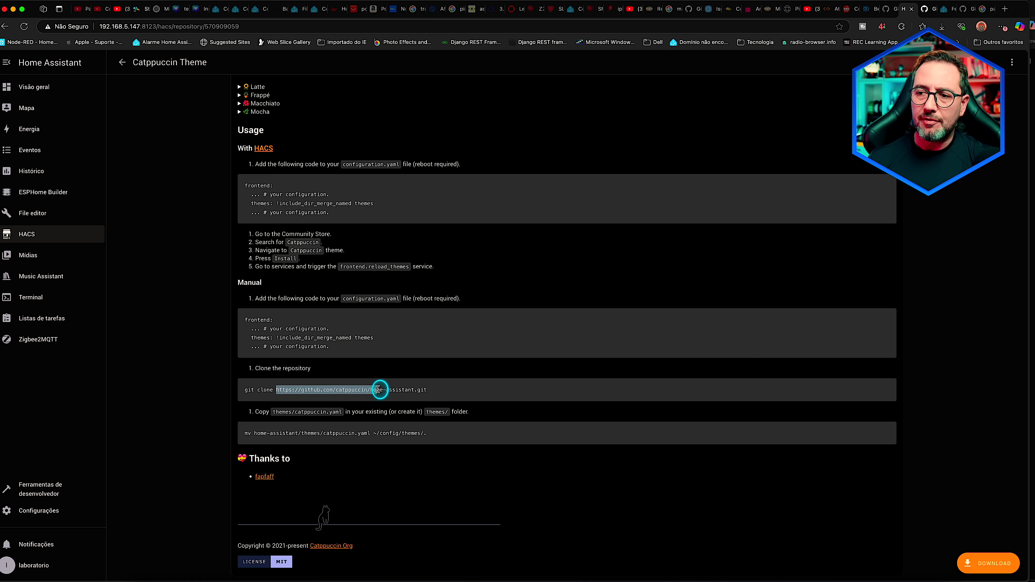
drag(367, 387, 276, 388)
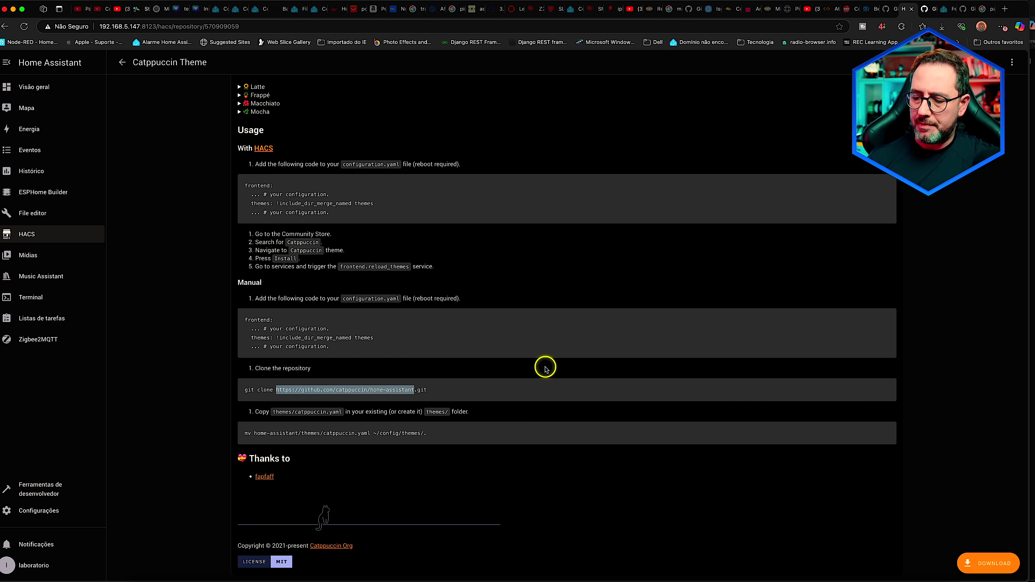
click(926, 10)
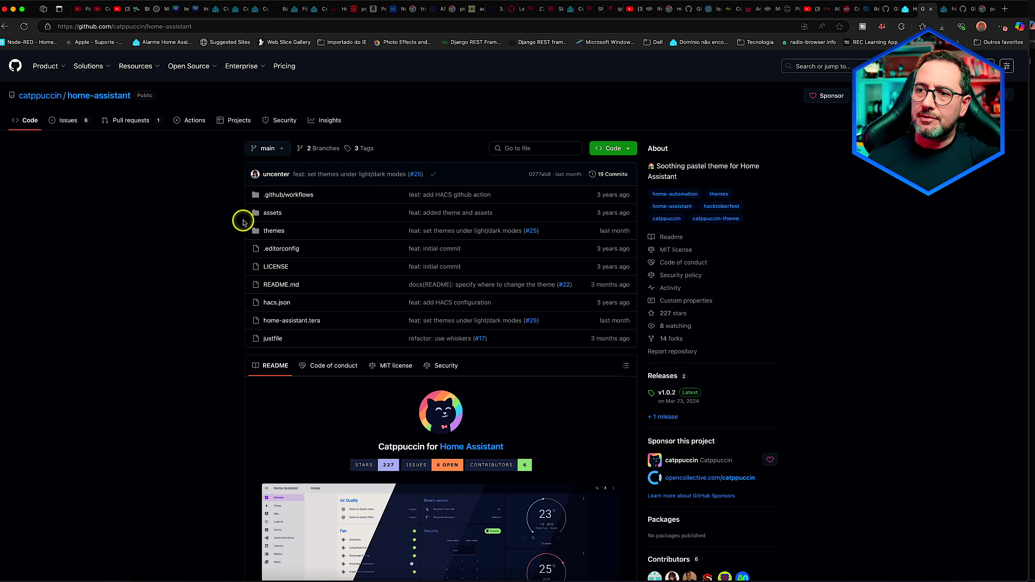
Open catppuccin.yaml in the repository's themes folder and download the file.
click(274, 232)
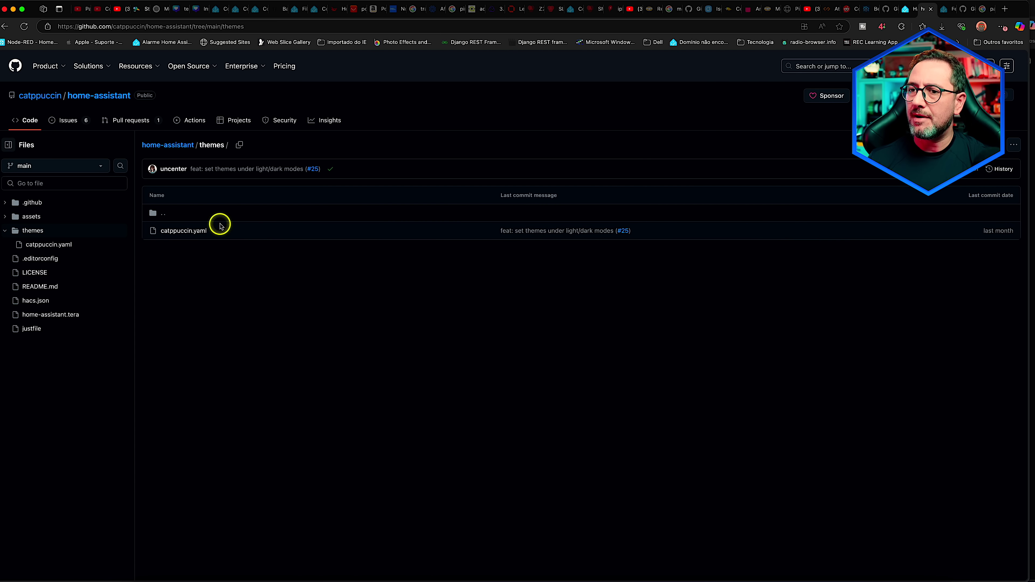
click(189, 231)
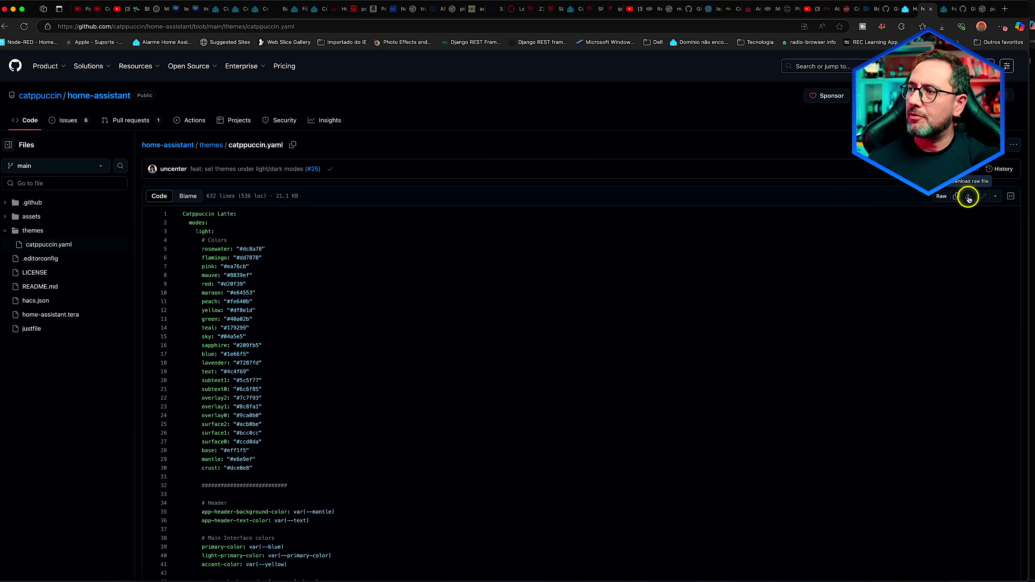
click(1013, 147)
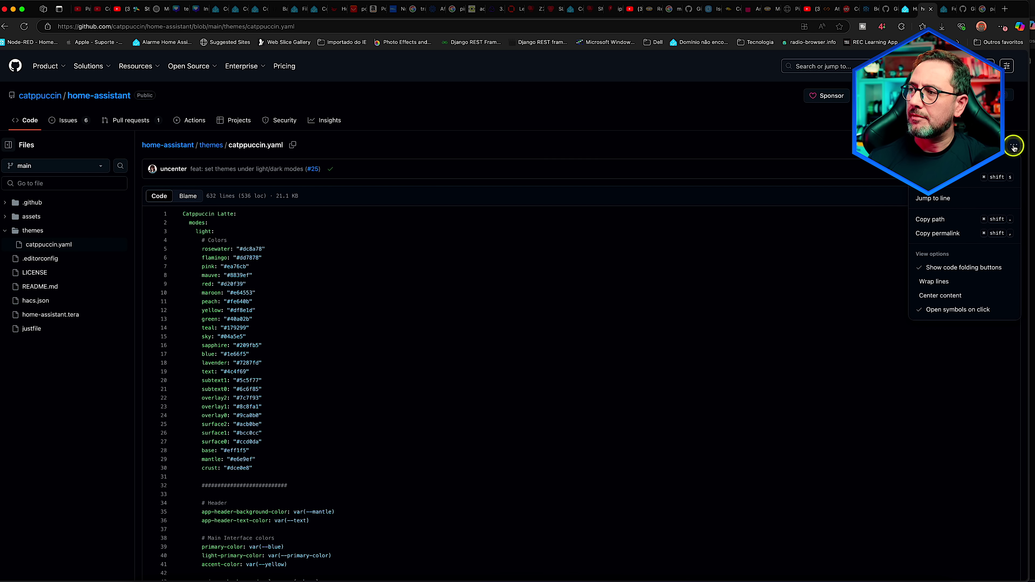
click(933, 177)
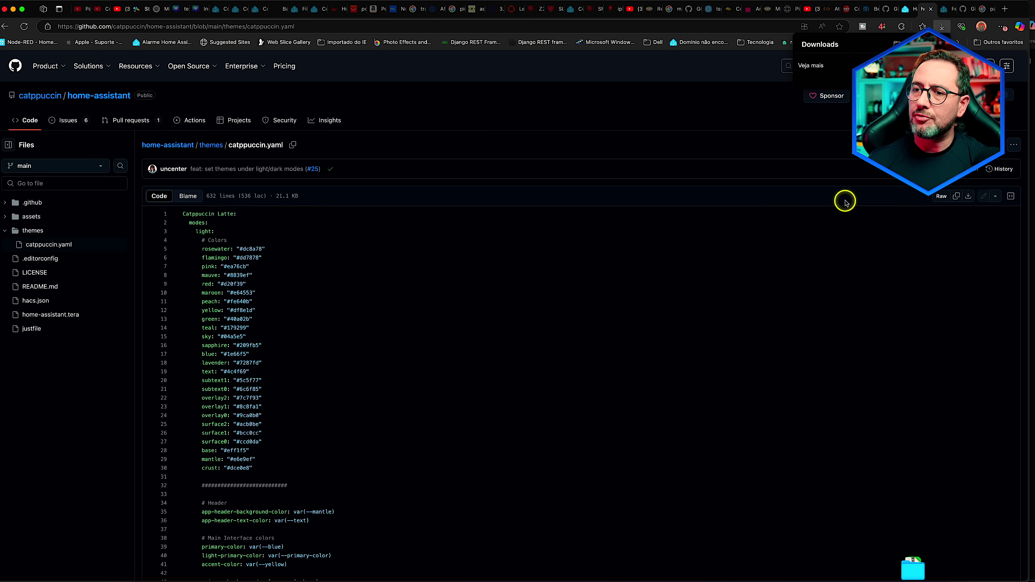
Switch to Finder and delete the existing catppuccin folder from the themes folder.
click(131, 572)
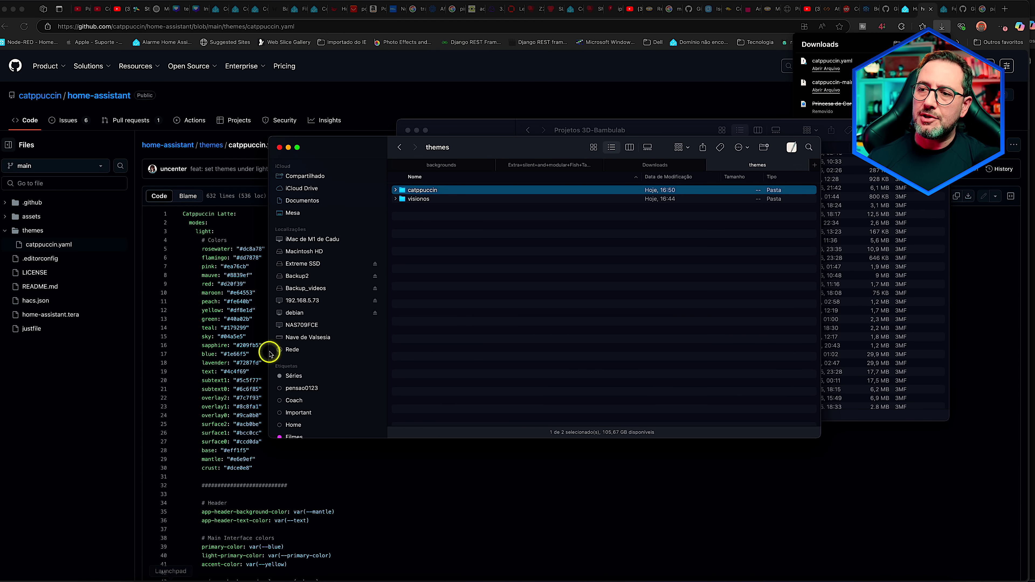
key(Right)
key(super+BackSpace)
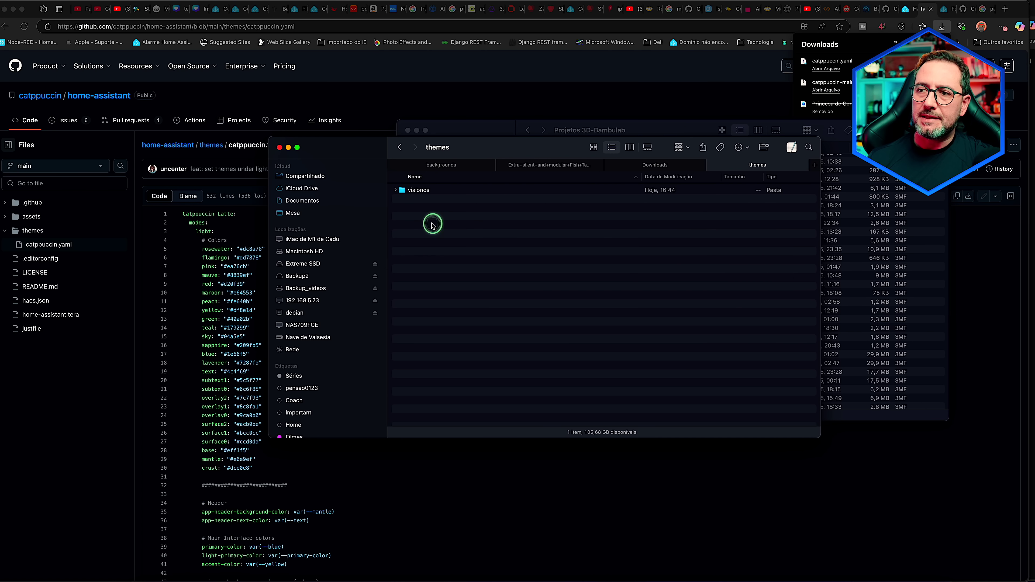
Create a folder named catpuccin inside themes and put the downloaded catppuccin.yaml from Downloads into it.
click(765, 147)
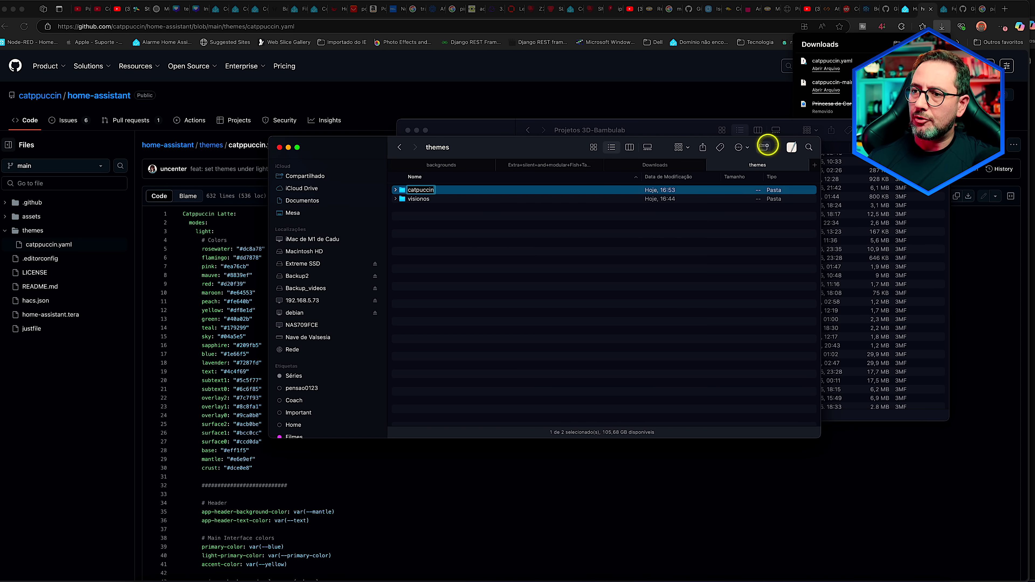
double_click(541, 190)
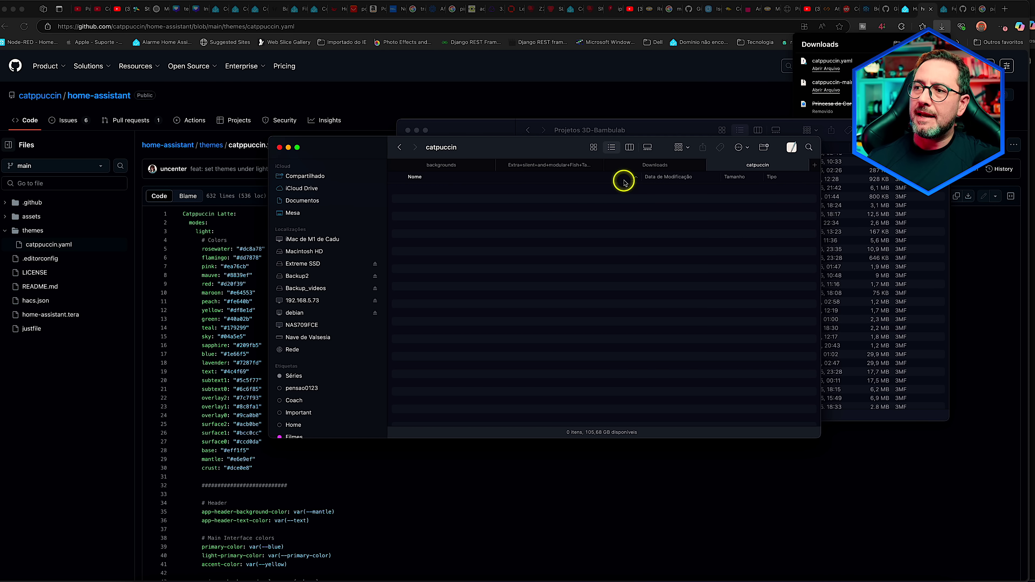
click(654, 164)
drag(441, 191, 658, 208)
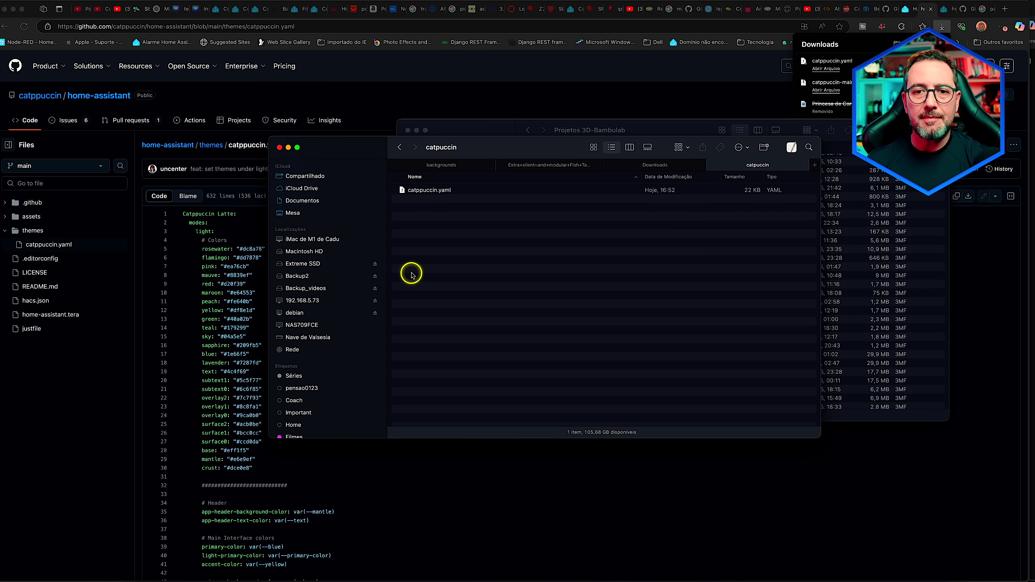
Return to Home Assistant in the browser and open the Samba share add-on's information page from the settings.
click(905, 10)
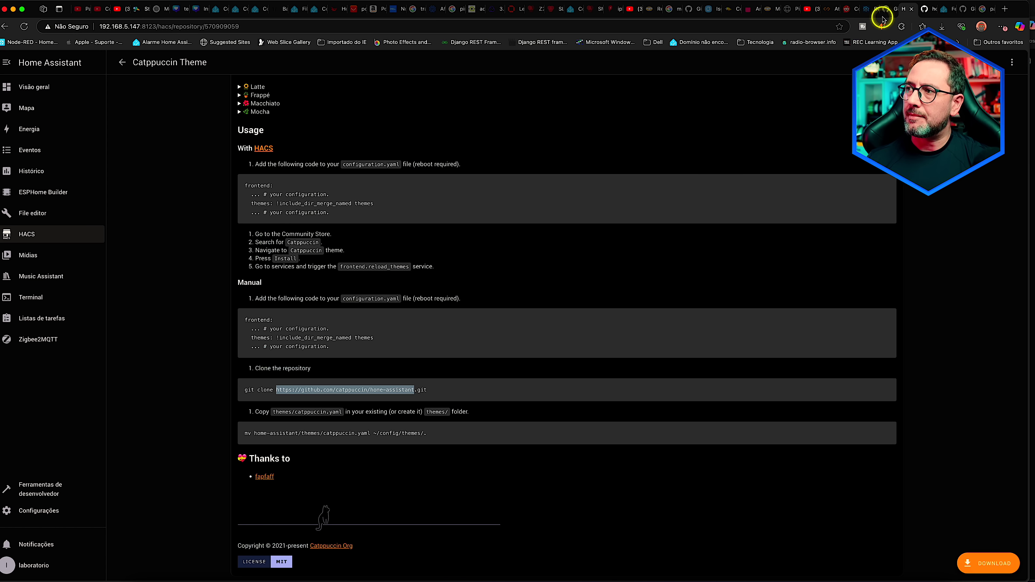
click(80, 506)
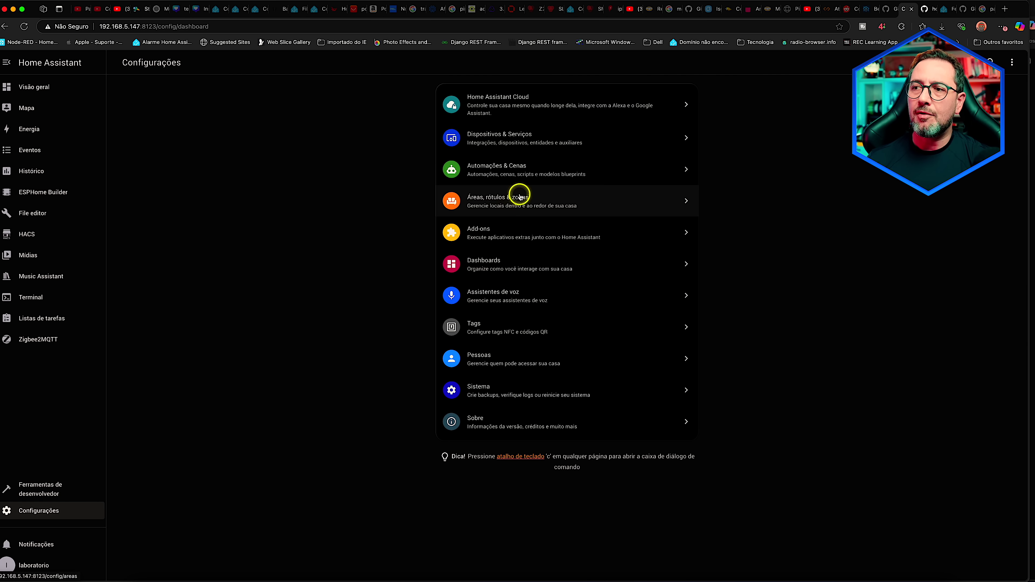
click(509, 242)
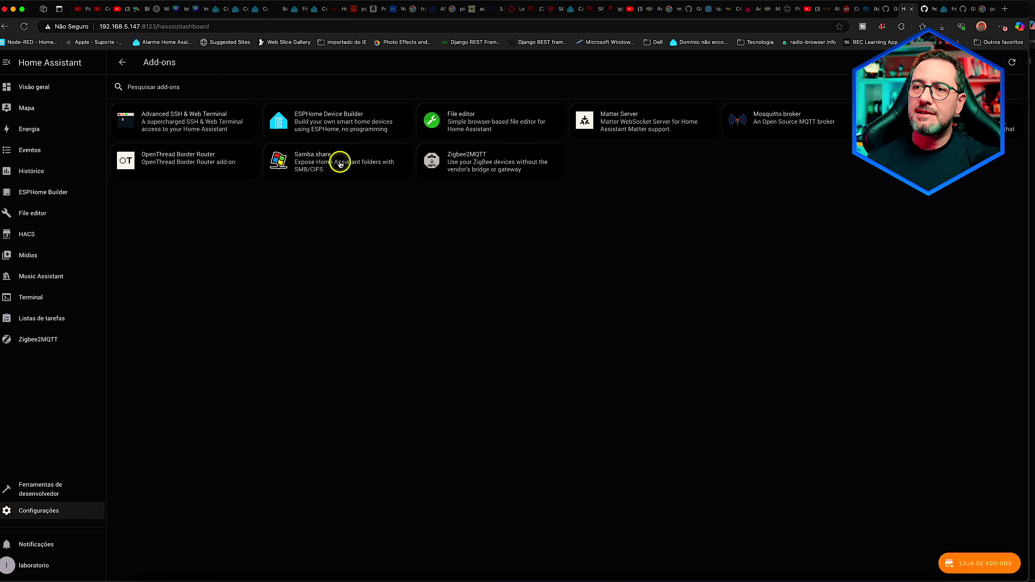
click(339, 163)
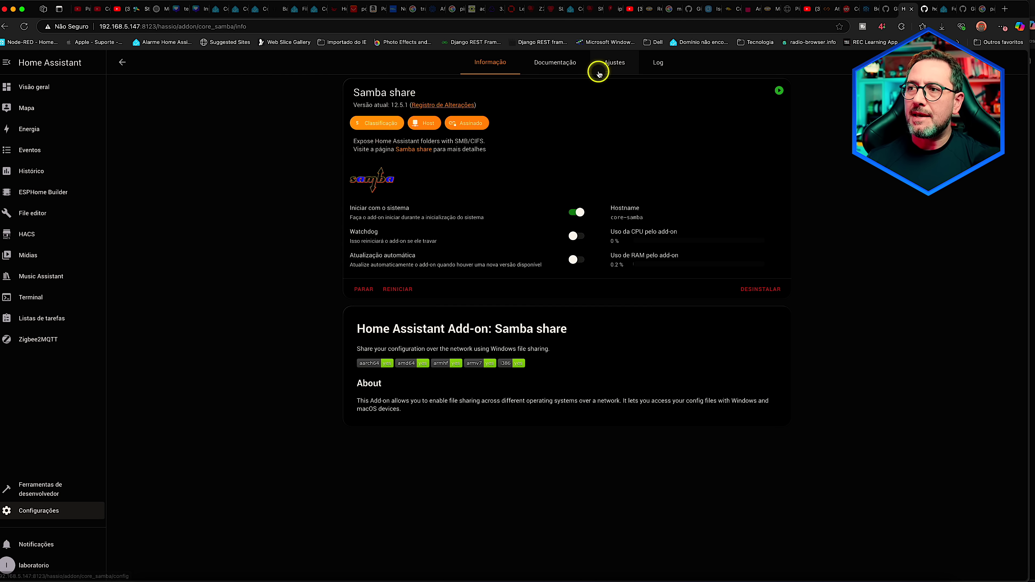
Open the Samba share add-on's configuration page, then browse in Finder to the themes folder inside the debian server's config share.
click(611, 65)
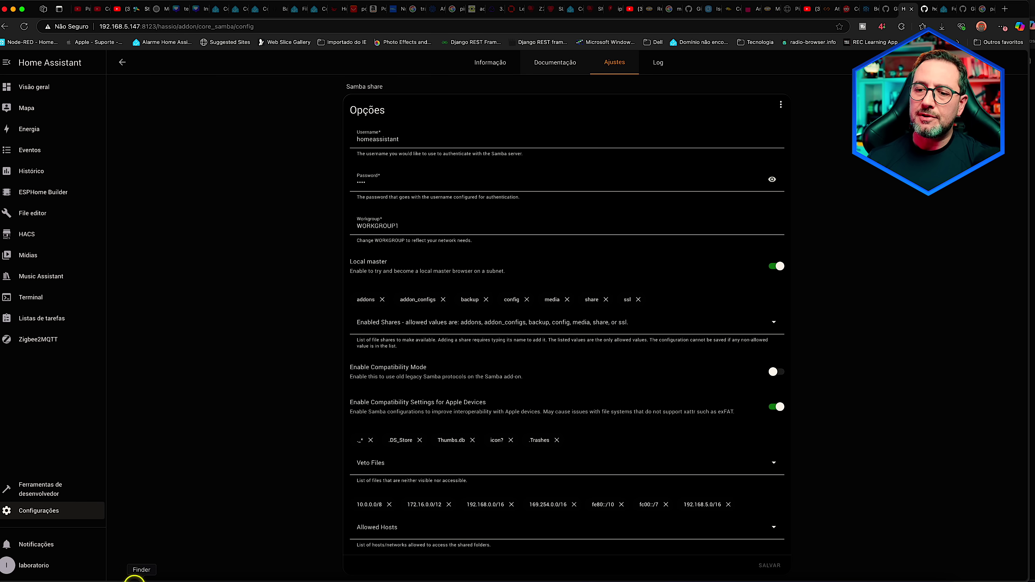
click(134, 571)
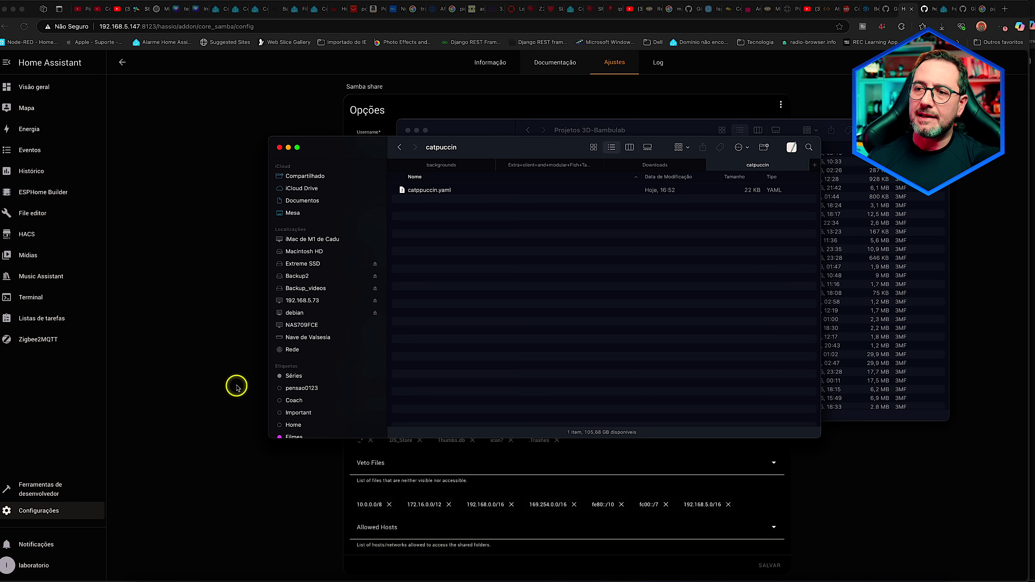
click(298, 350)
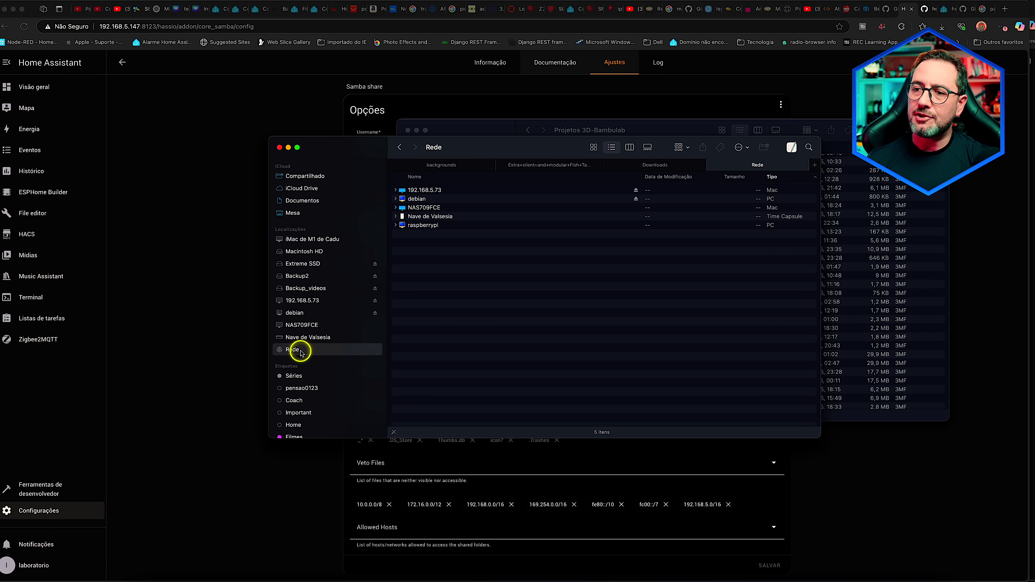
double_click(438, 200)
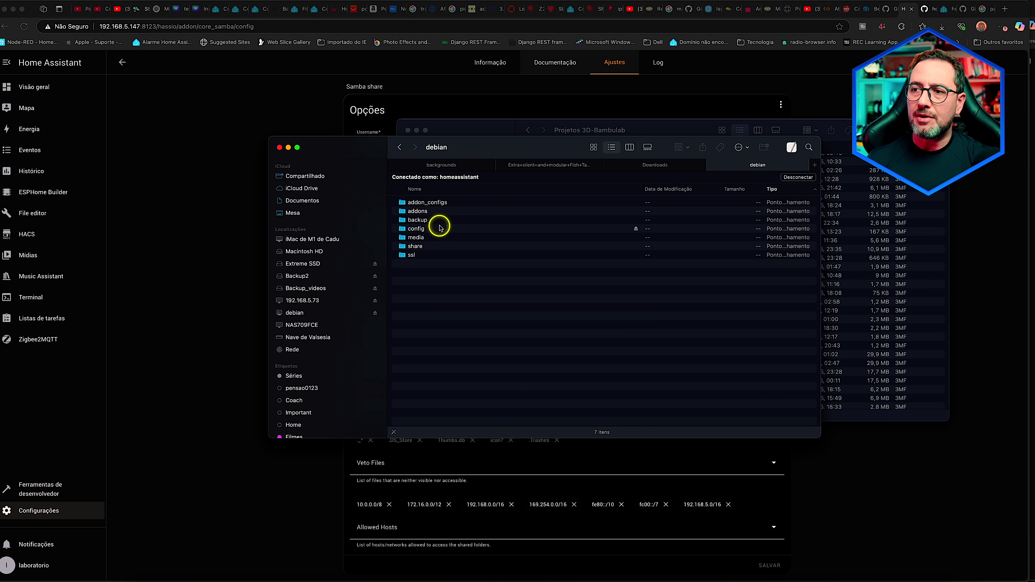
double_click(435, 231)
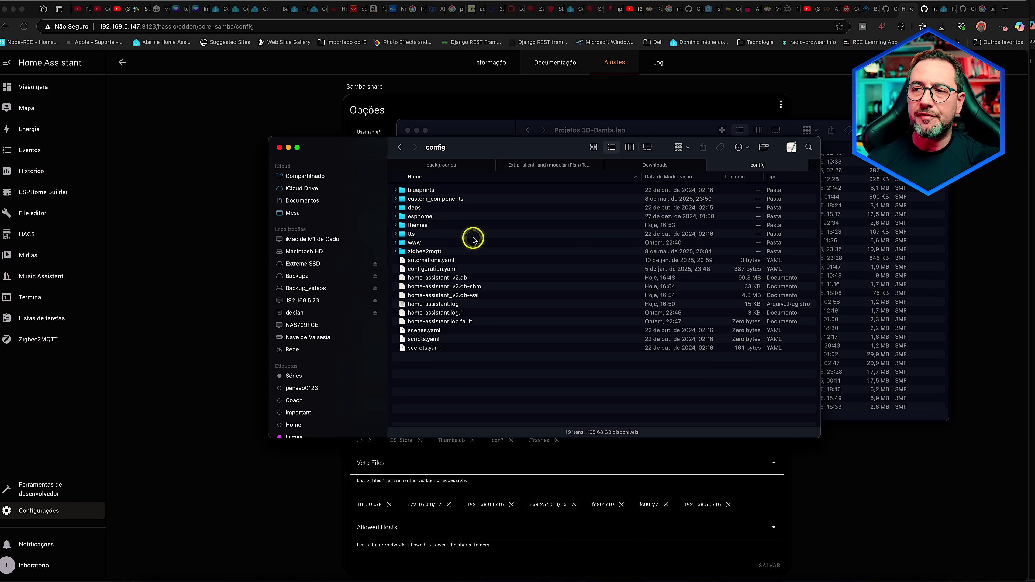
double_click(436, 225)
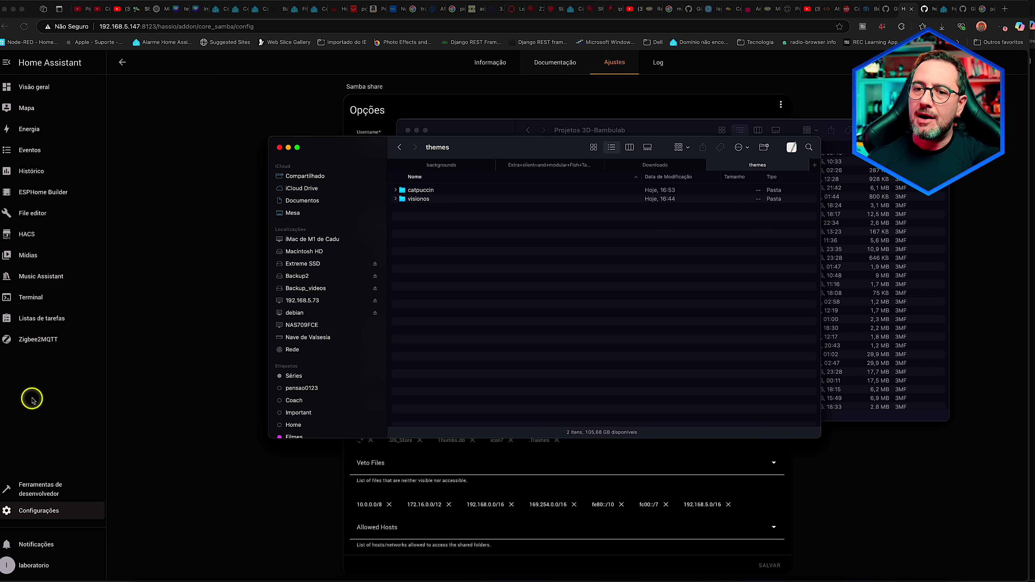
Return to Home Assistant, open the user profile and check which themes the browser options offer.
click(66, 566)
click(55, 565)
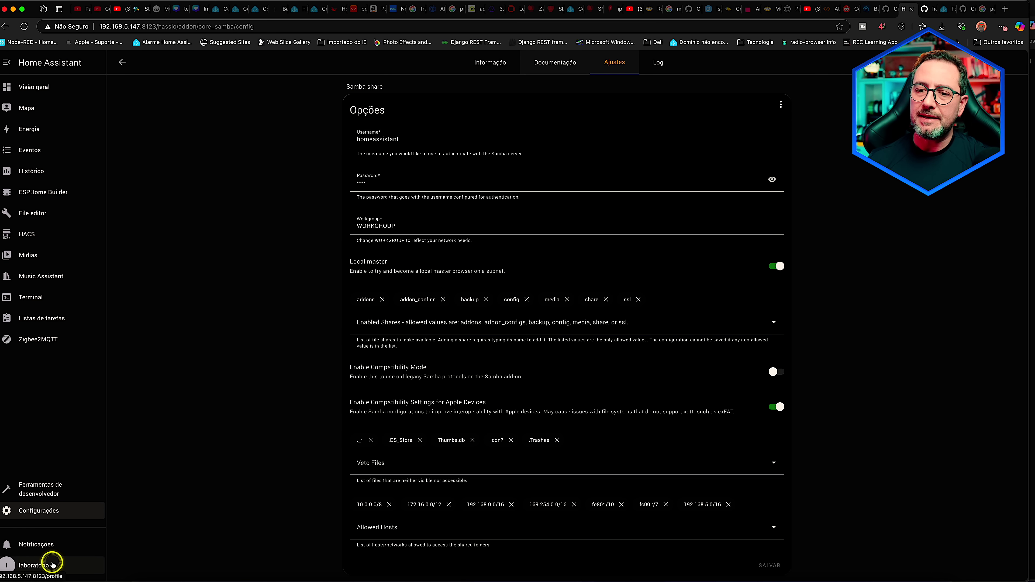
scroll(731, 409, down, 6)
click(680, 373)
click(729, 356)
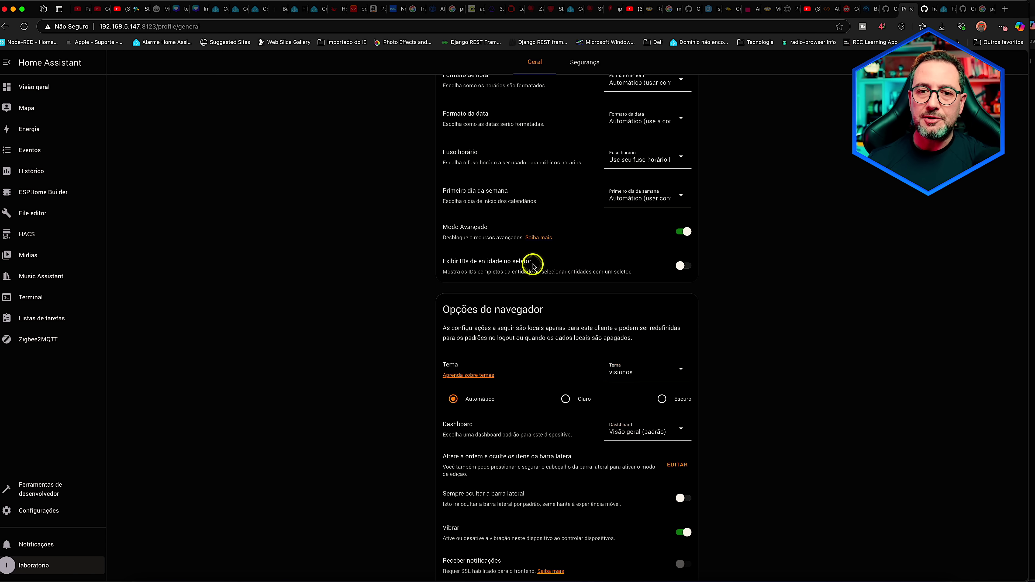
Restart Home Assistant from the developer tools' YAML page.
click(41, 488)
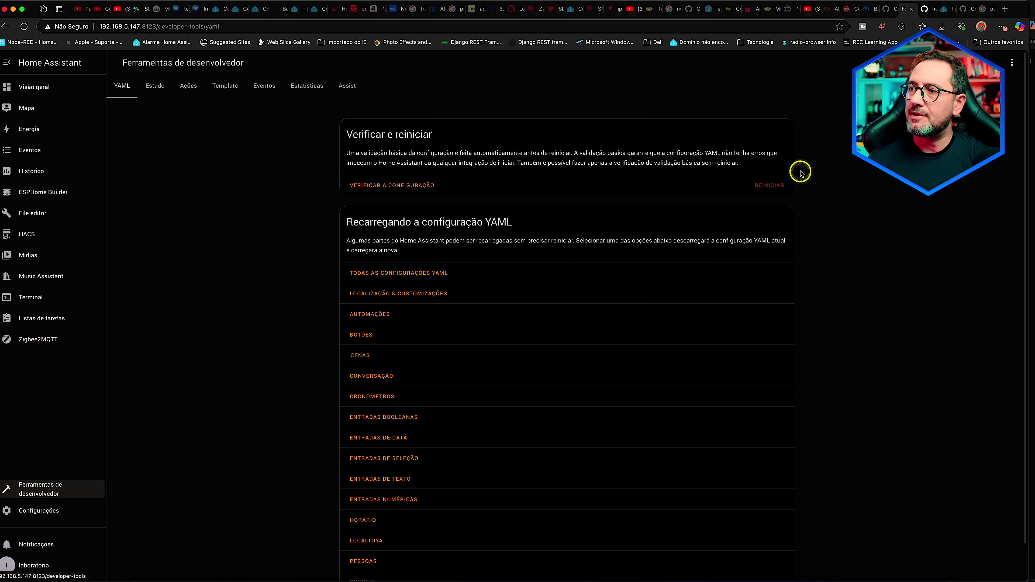
click(770, 185)
click(672, 94)
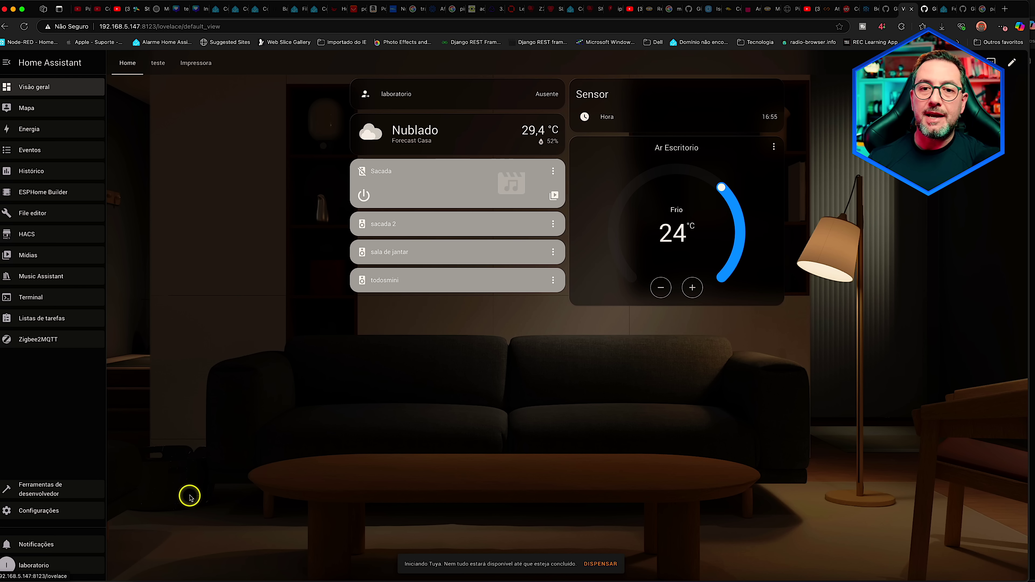
Set the browser theme to Catppuccin Frappe in the user profile.
click(47, 567)
scroll(690, 335, down, 5)
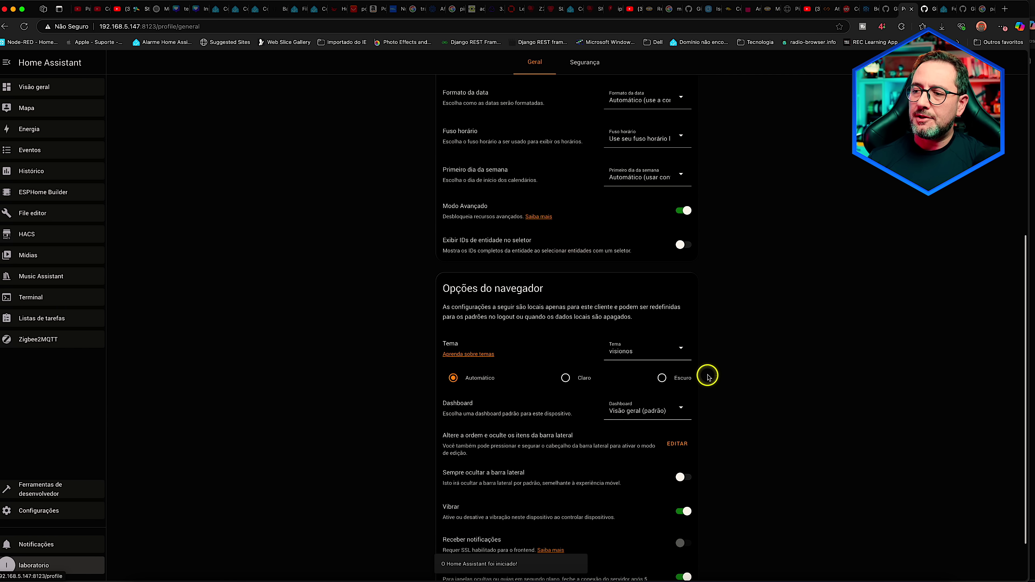
click(637, 350)
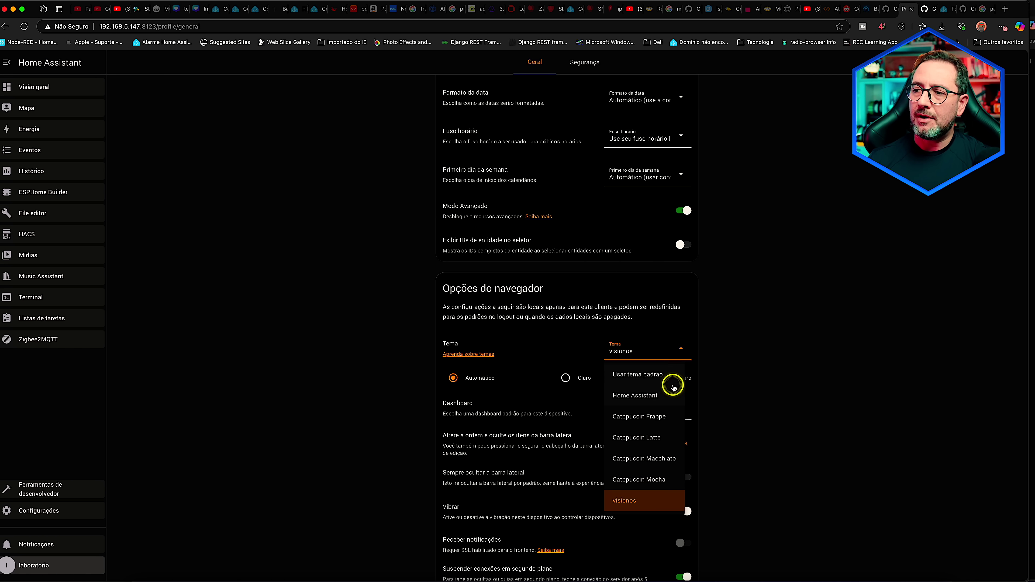
scroll(677, 420, up, 1)
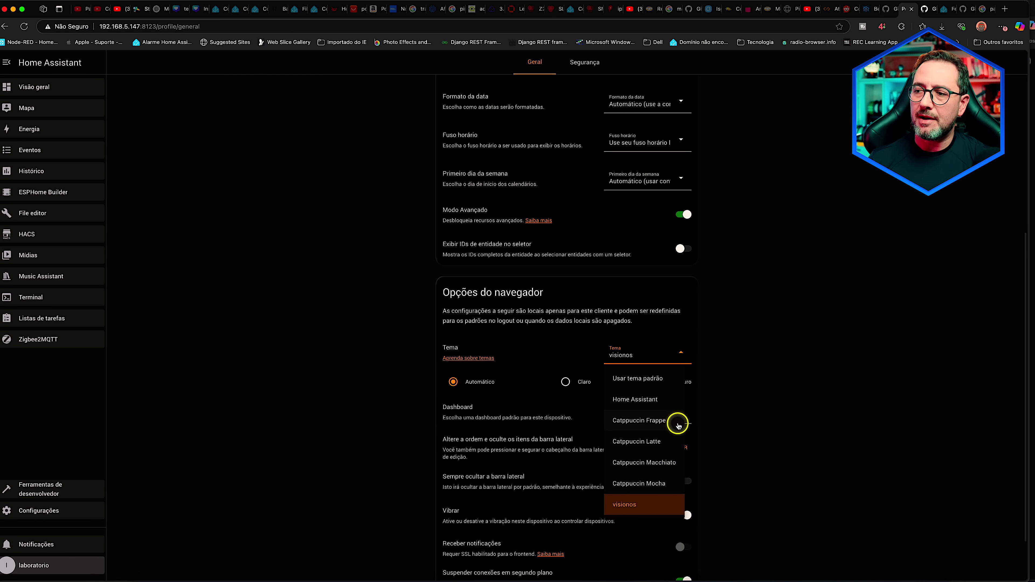
click(671, 428)
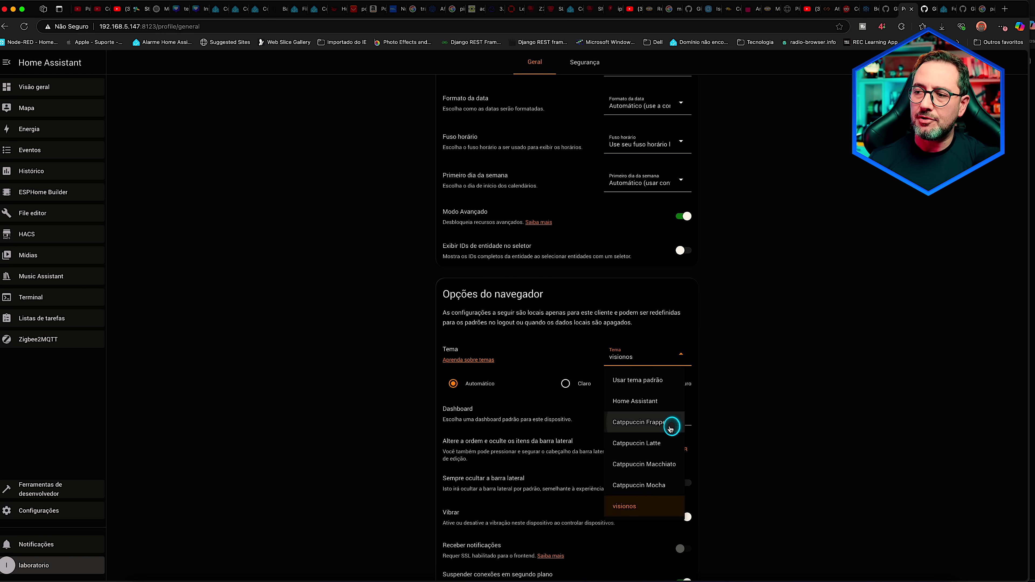
Open the overview dashboard and its teste view to examine the Catppuccin Frappe theme.
scroll(229, 269, up, 6)
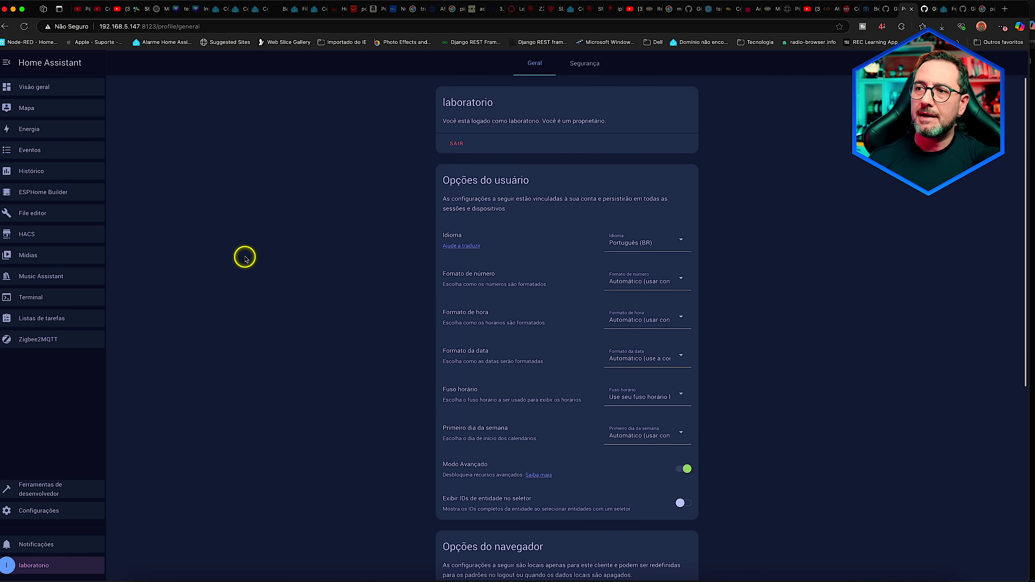
click(68, 94)
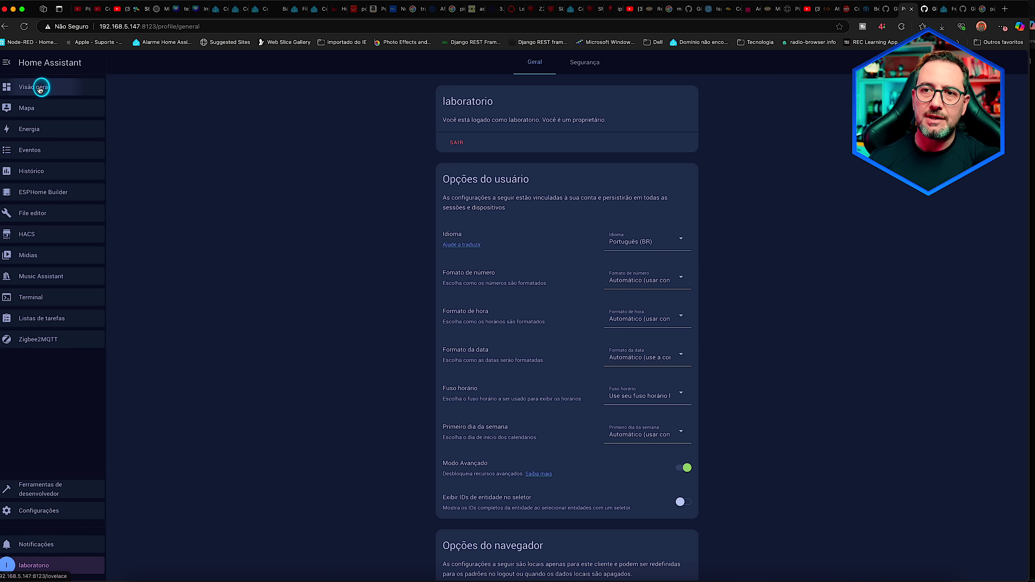
click(150, 61)
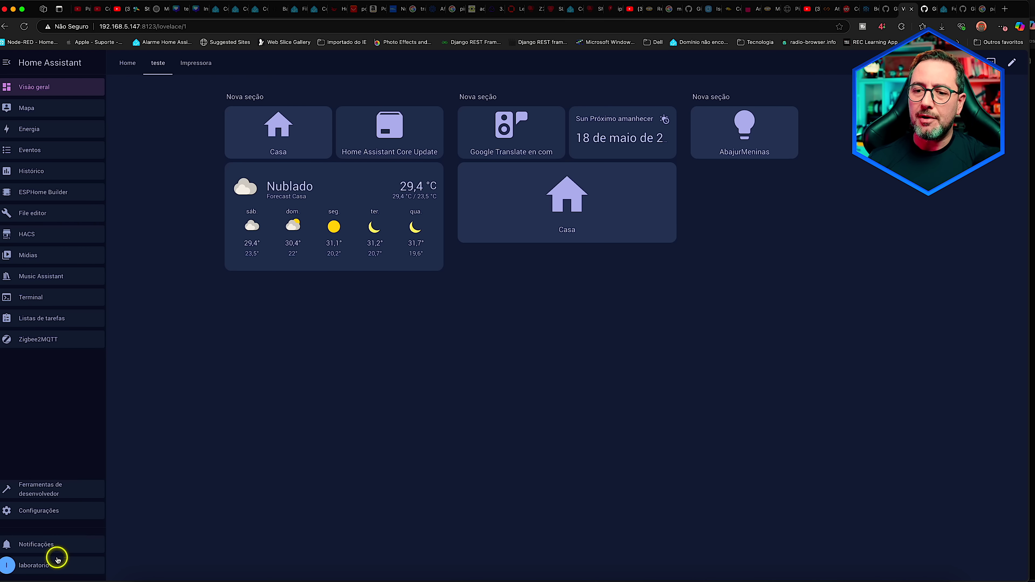
Set the browser theme back to visionos in the user profile and return to the overview dashboard.
click(52, 570)
scroll(658, 439, down, 6)
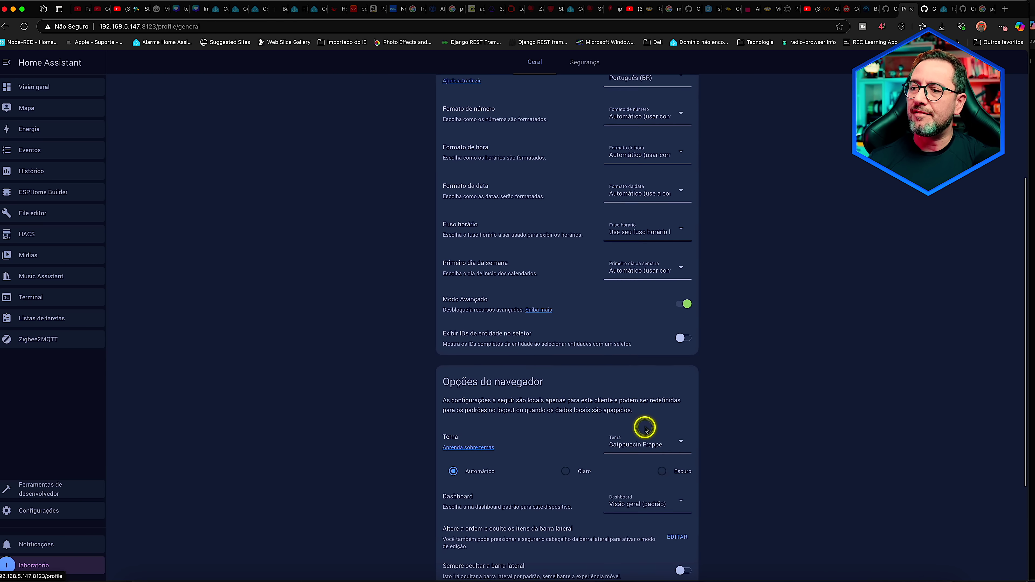
click(663, 379)
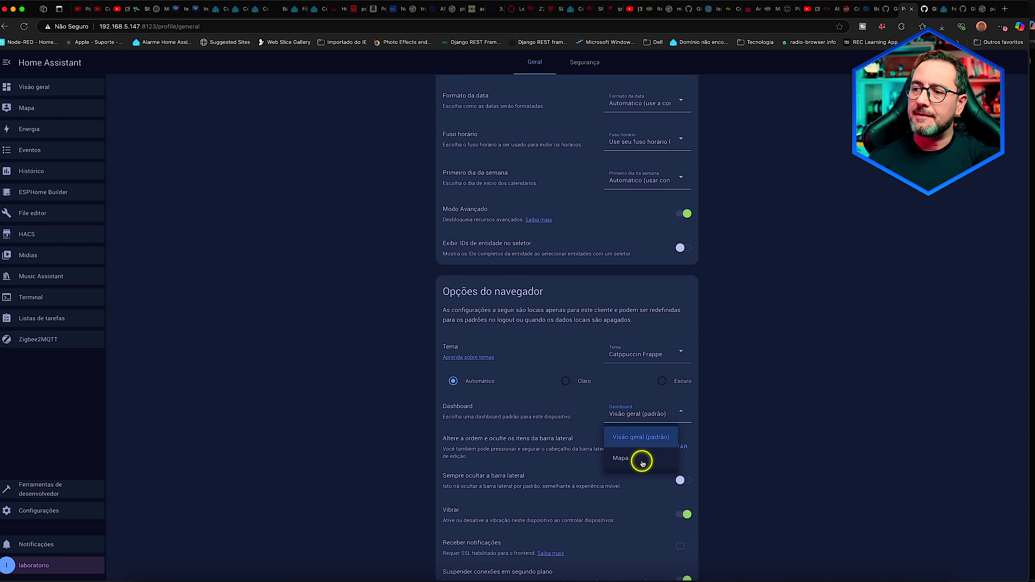
click(638, 484)
click(27, 86)
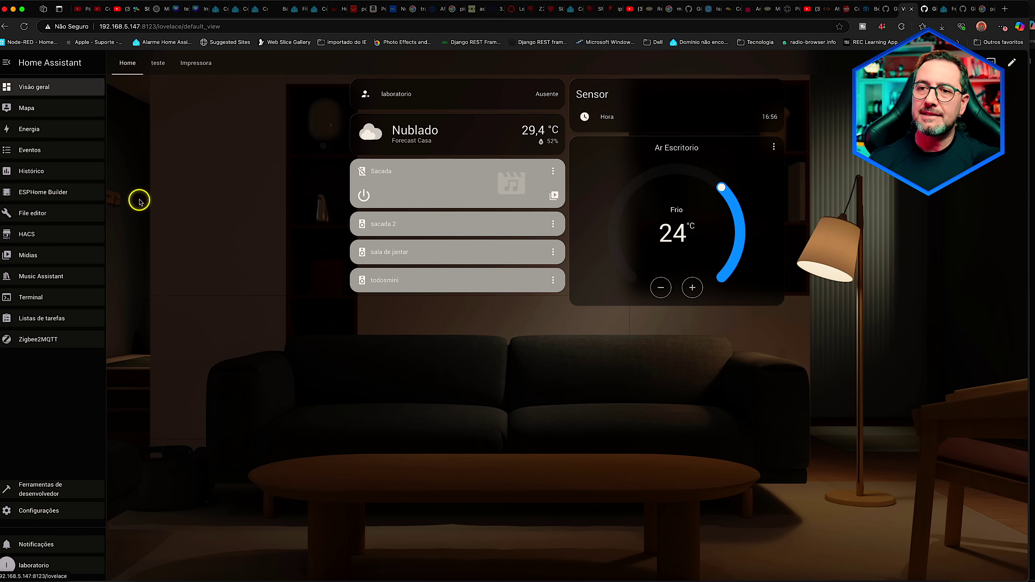
Open visionos.yaml from themes/visionos in the File editor, examine its color and style definitions, and return to the overview dashboard.
click(40, 213)
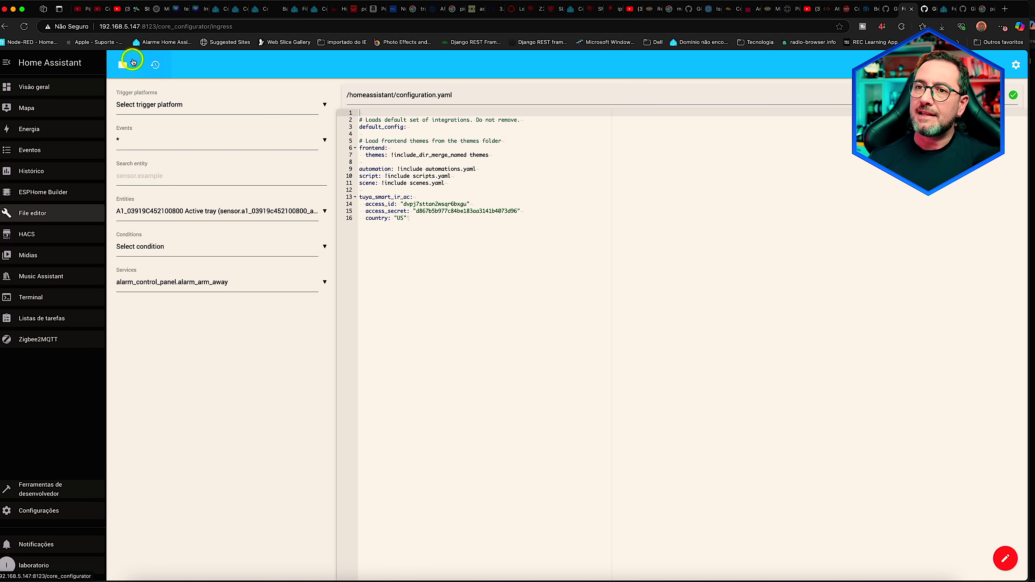
click(133, 62)
scroll(188, 365, down, 2)
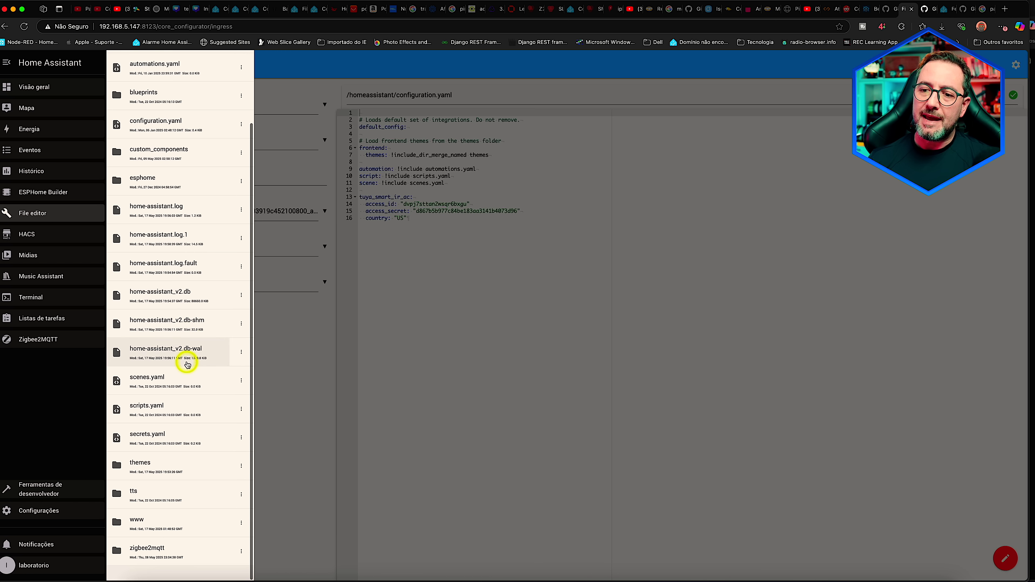
click(192, 465)
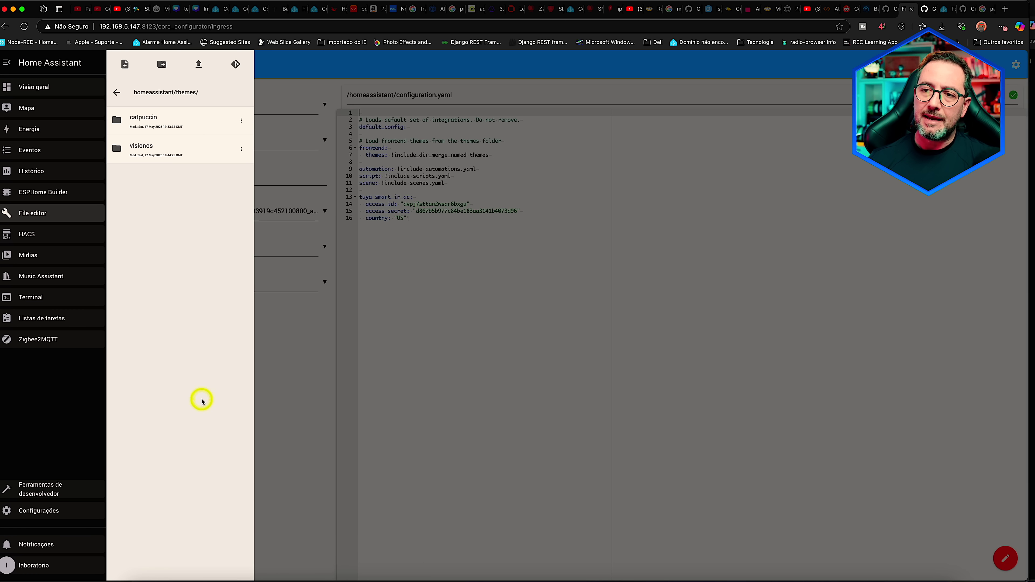
click(164, 154)
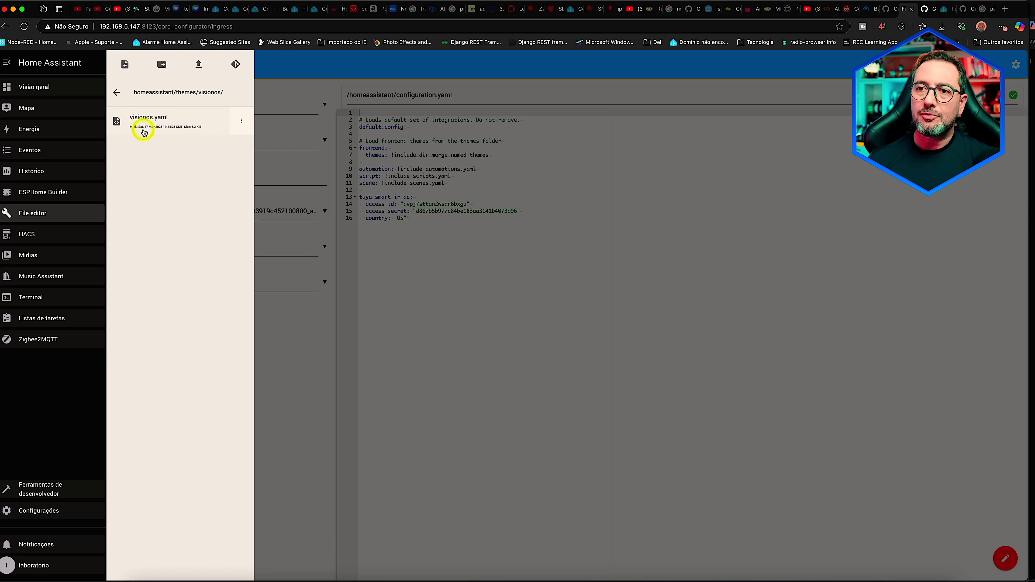
click(185, 125)
click(736, 162)
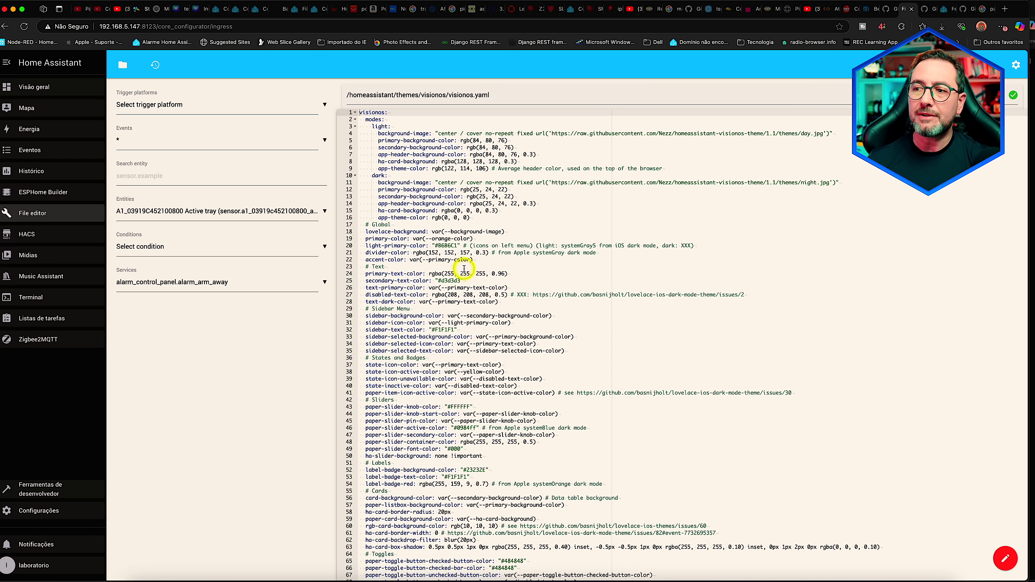
scroll(526, 337, down, 5)
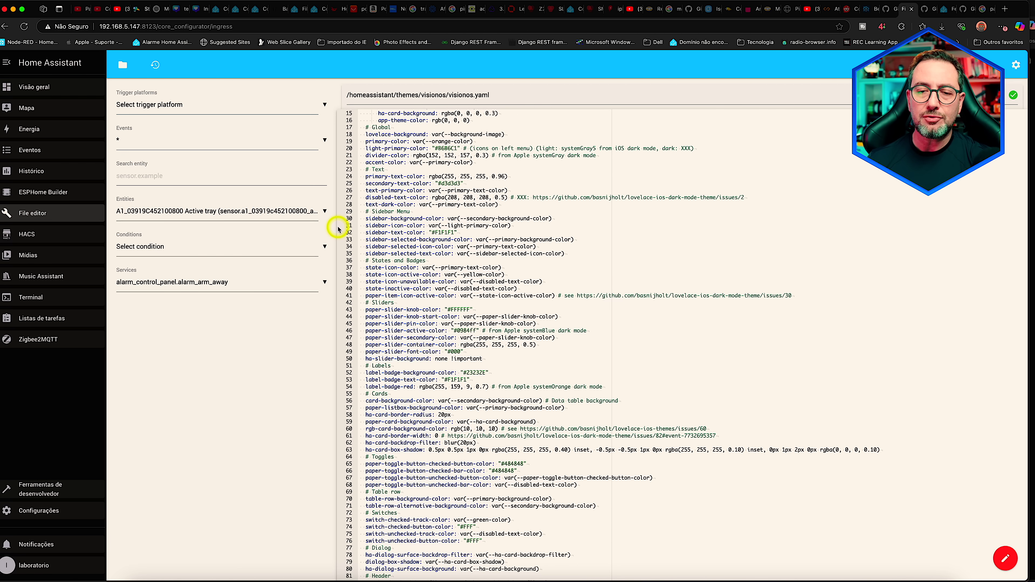
click(62, 85)
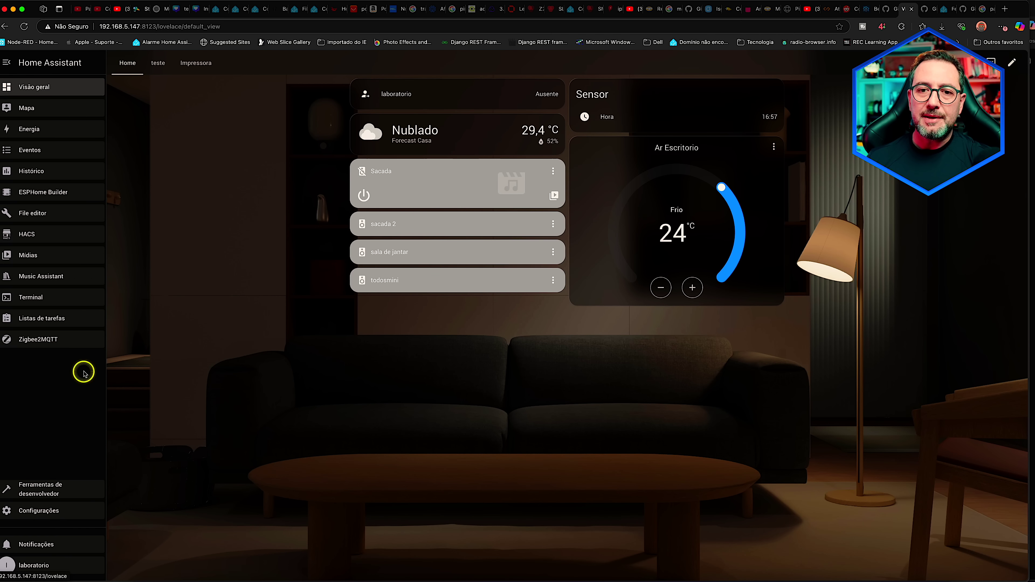
Search HACS for "material y" and open the Material You Theme repository.
click(49, 236)
double_click(214, 88)
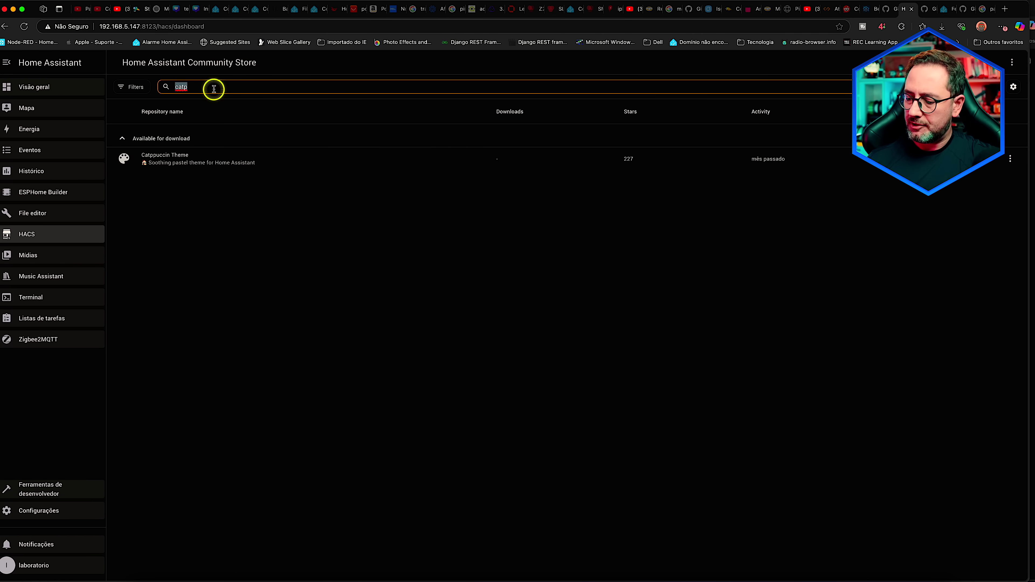
key(BackSpace)
text(material y)
click(201, 156)
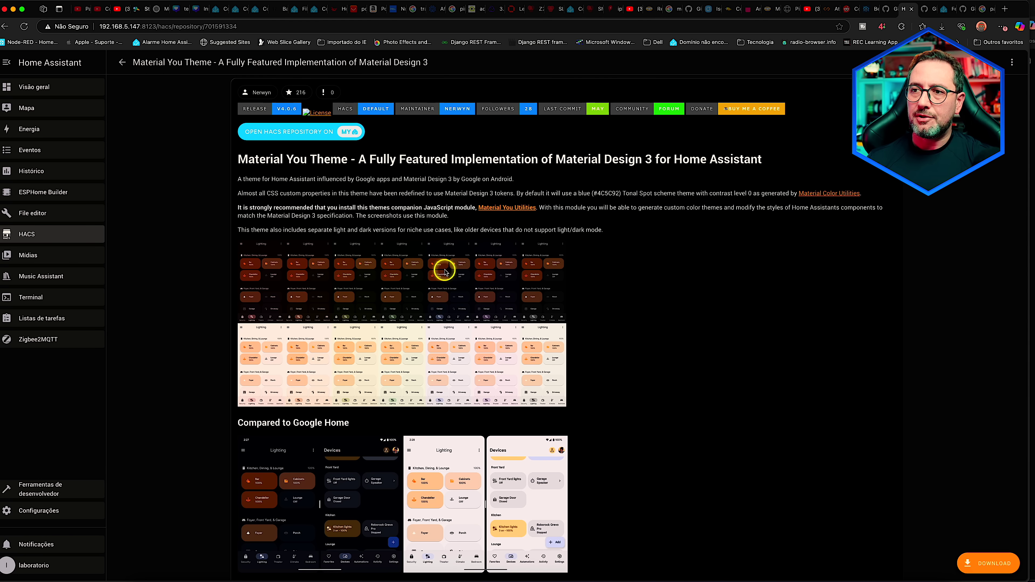
Look over the Material You Theme's preview images and download the theme through HACS.
scroll(572, 345, down, 9)
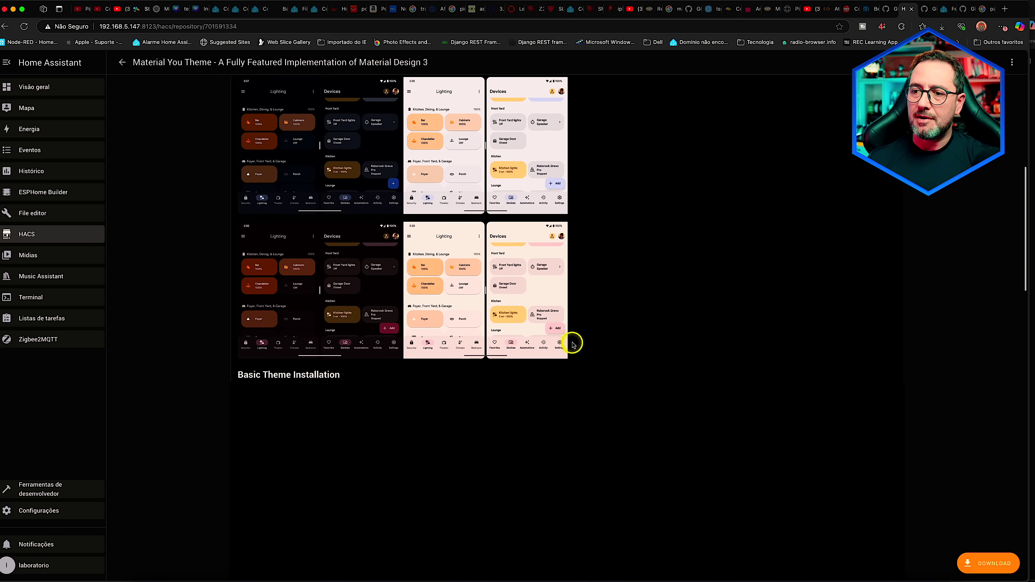
scroll(702, 345, up, 8)
scroll(1004, 546, down, 3)
click(987, 561)
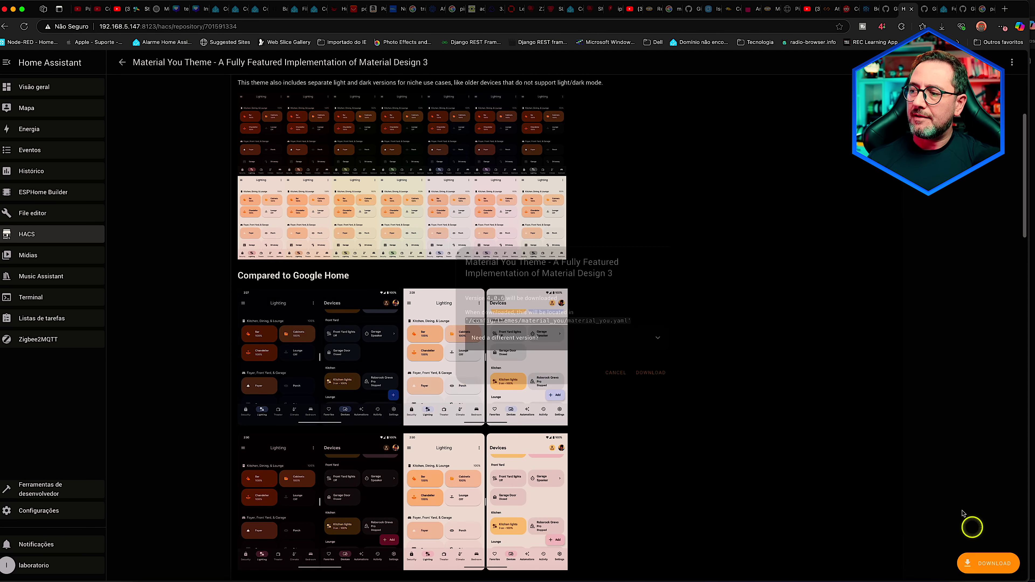
click(657, 374)
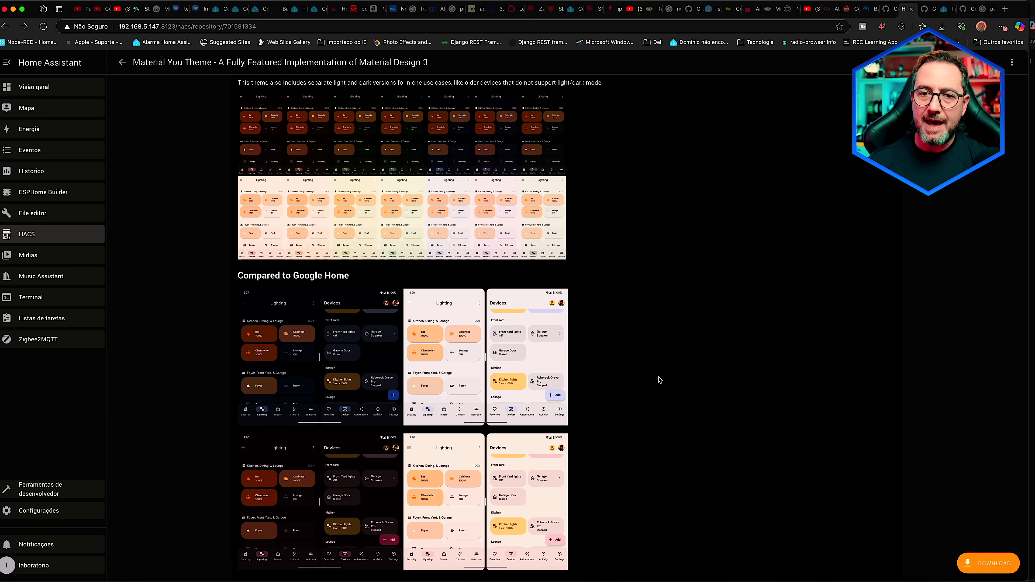
Read the Material You Theme's installation instructions, optional customizations and Bubble Card example.
scroll(539, 352, down, 10)
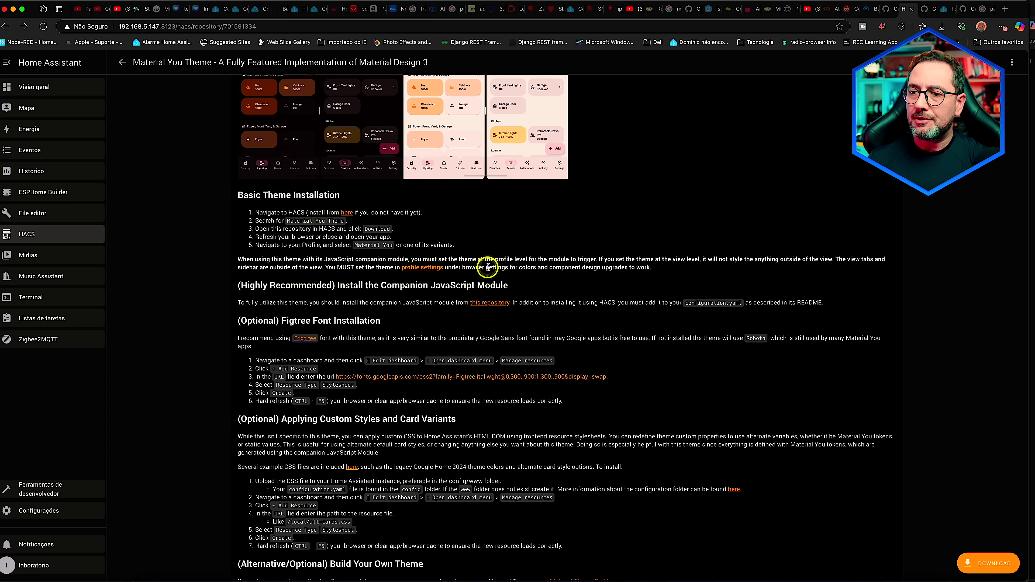
scroll(488, 267, down, 3)
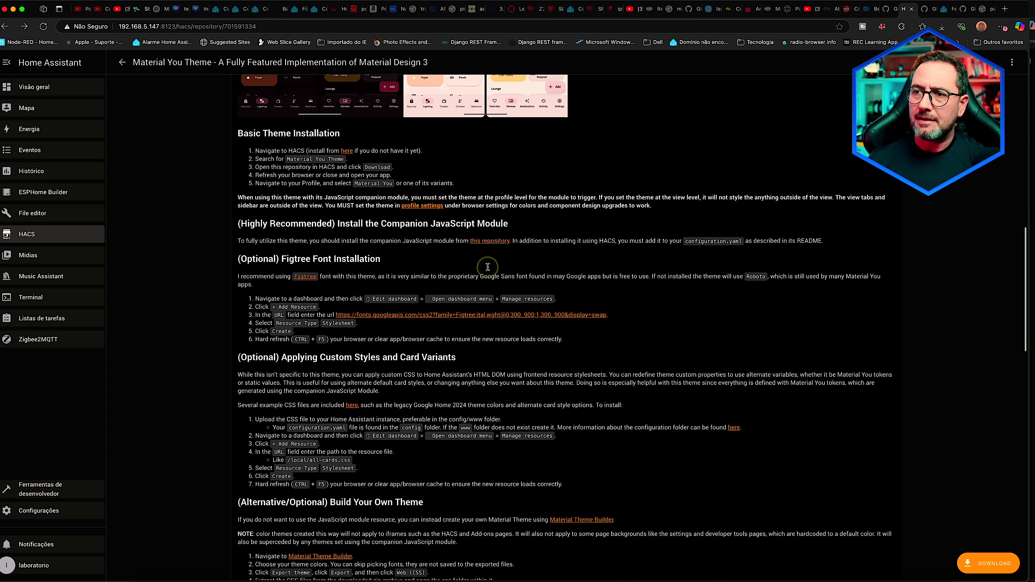
scroll(488, 267, down, 20)
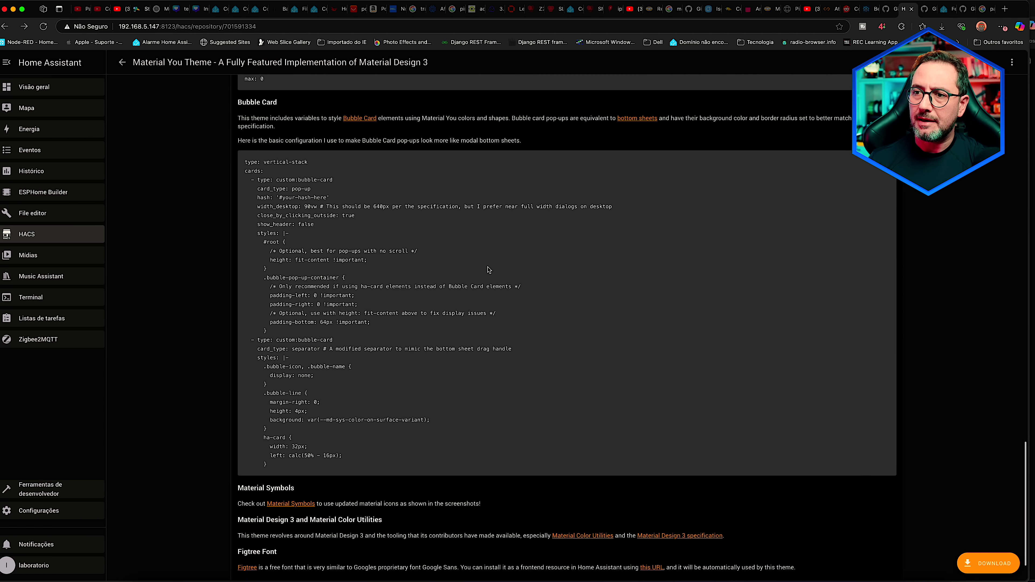
Apply the Material You theme in the user profile and check it on the overview dashboard's Home and teste views.
scroll(488, 269, up, 20)
click(67, 563)
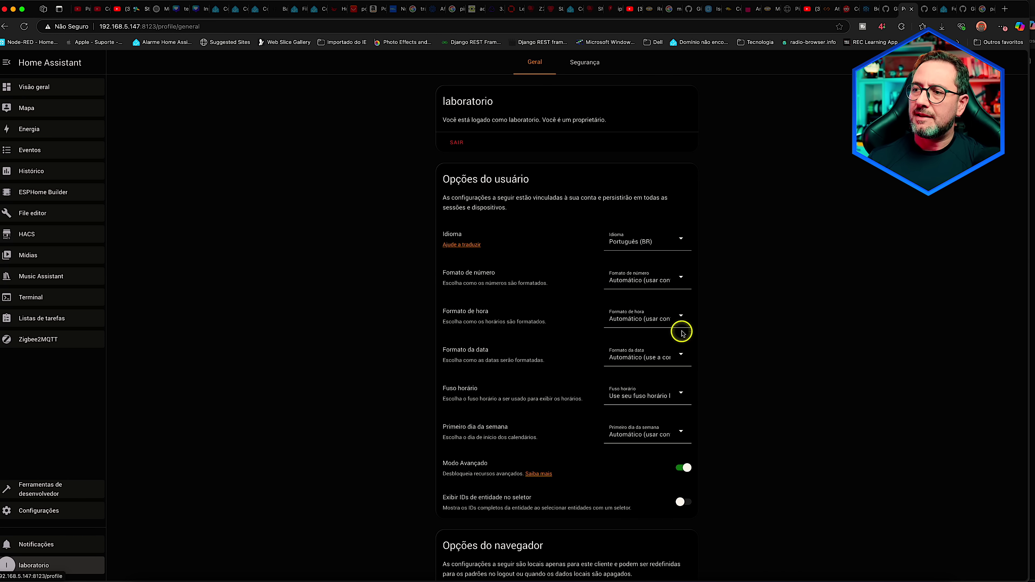
scroll(718, 372, down, 5)
click(661, 454)
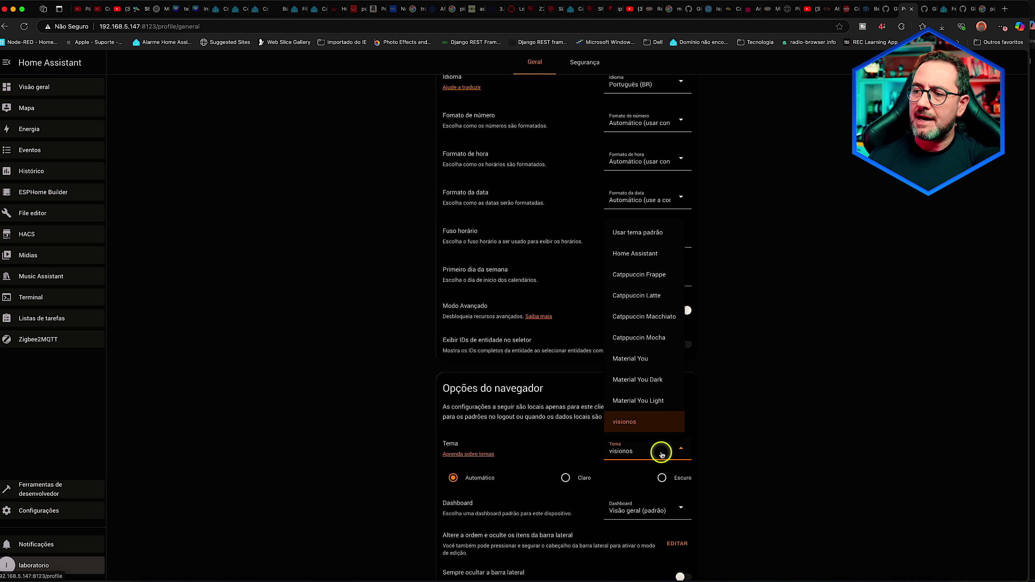
click(657, 363)
click(63, 87)
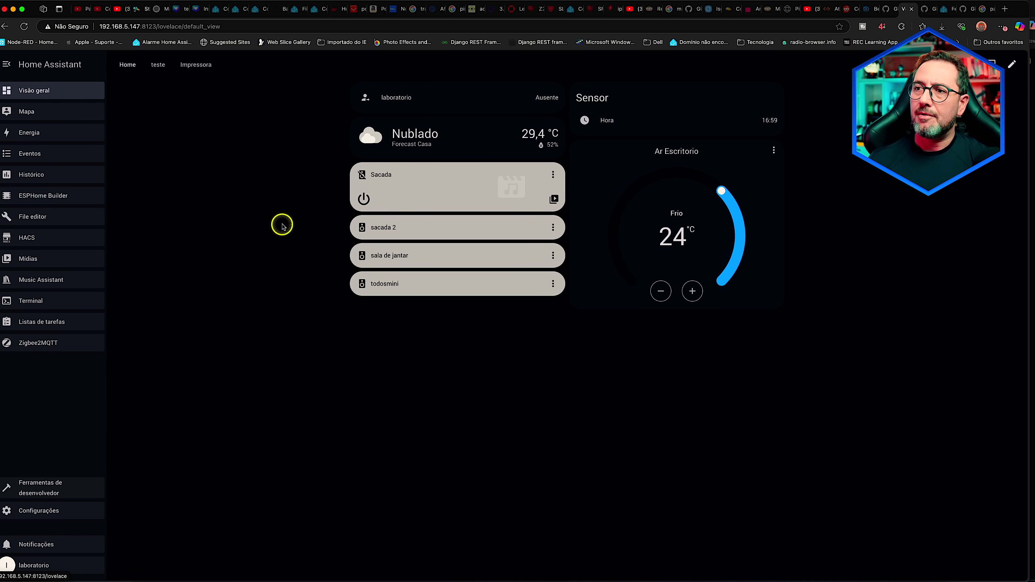
click(158, 64)
click(127, 65)
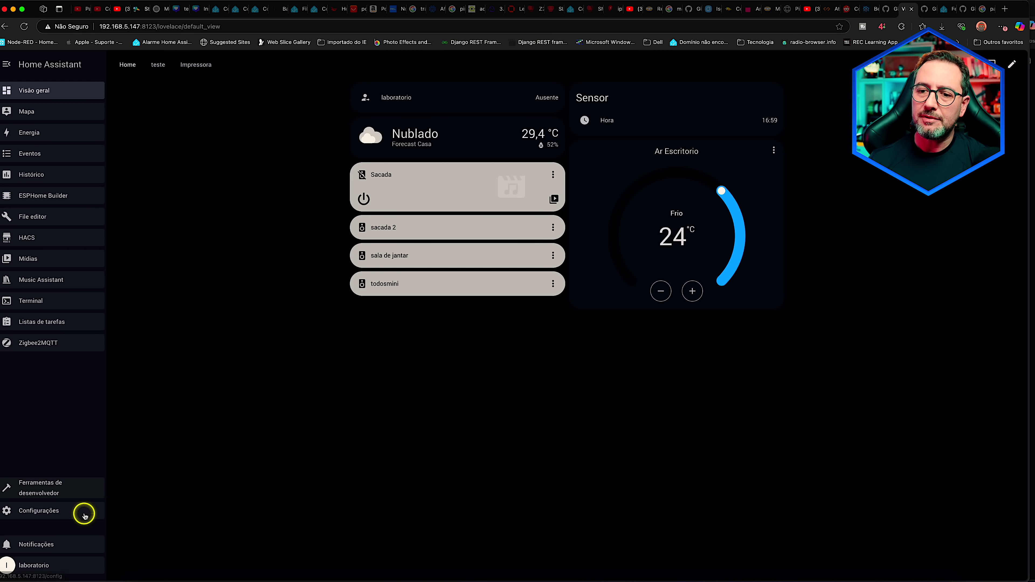
Switch the profile theme to Material You Light and check it on the Home and teste views.
click(69, 562)
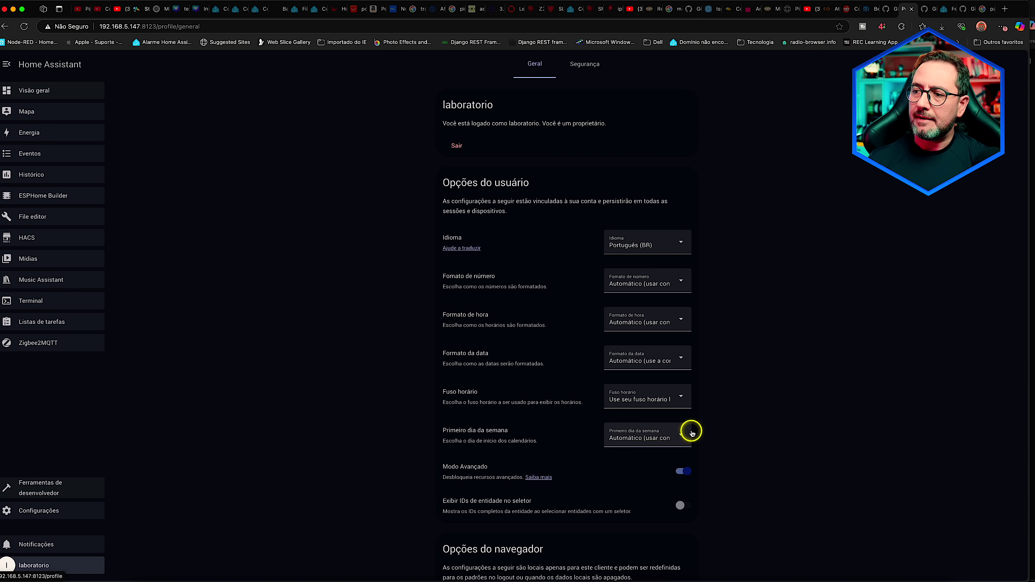
scroll(705, 428, down, 5)
click(670, 453)
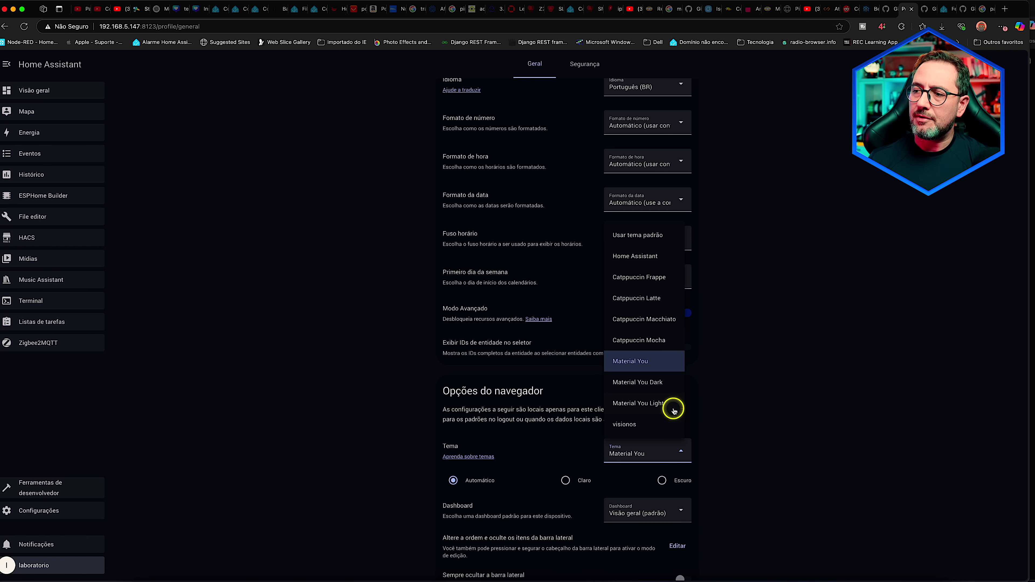
click(668, 401)
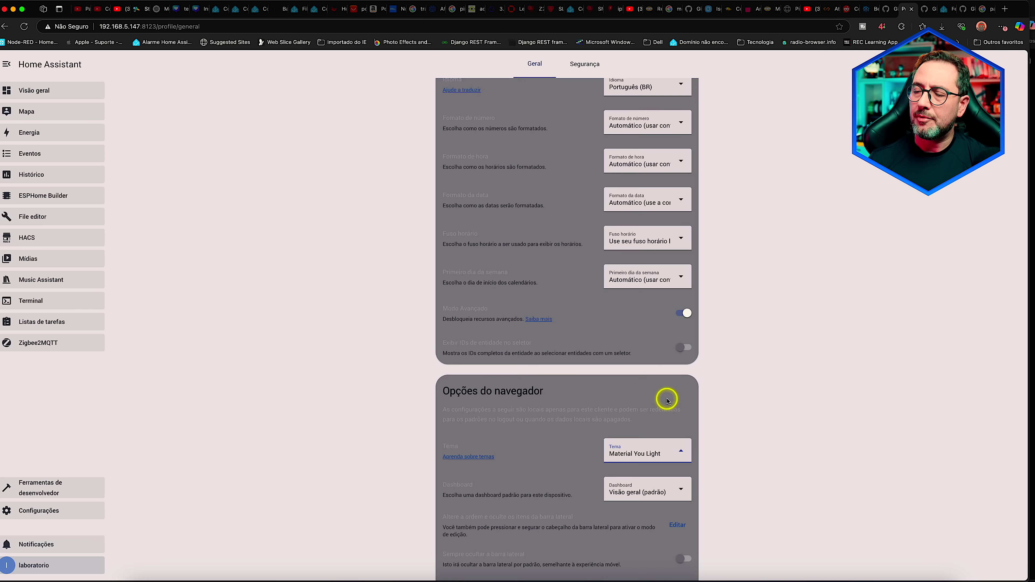
click(76, 93)
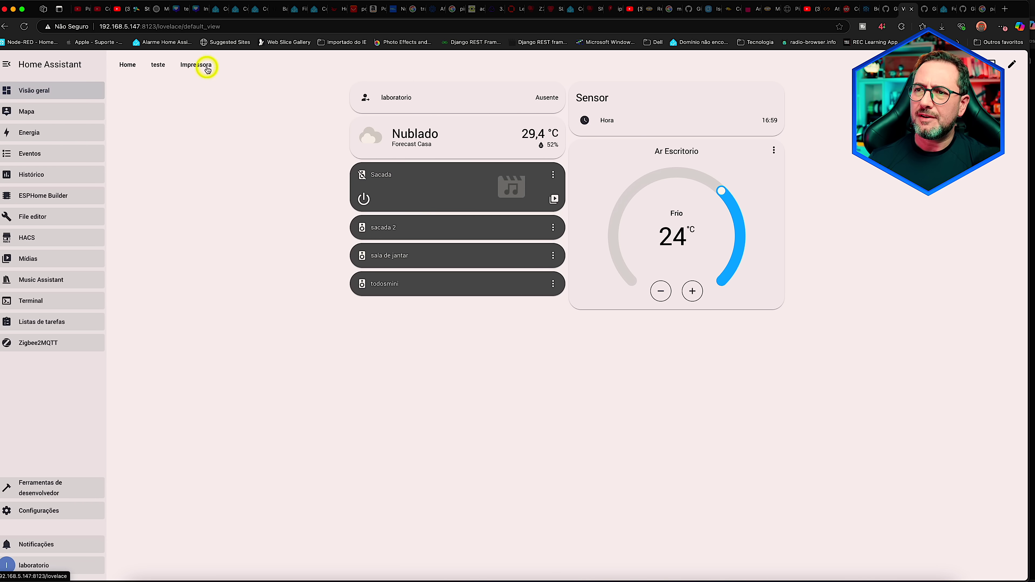
click(163, 65)
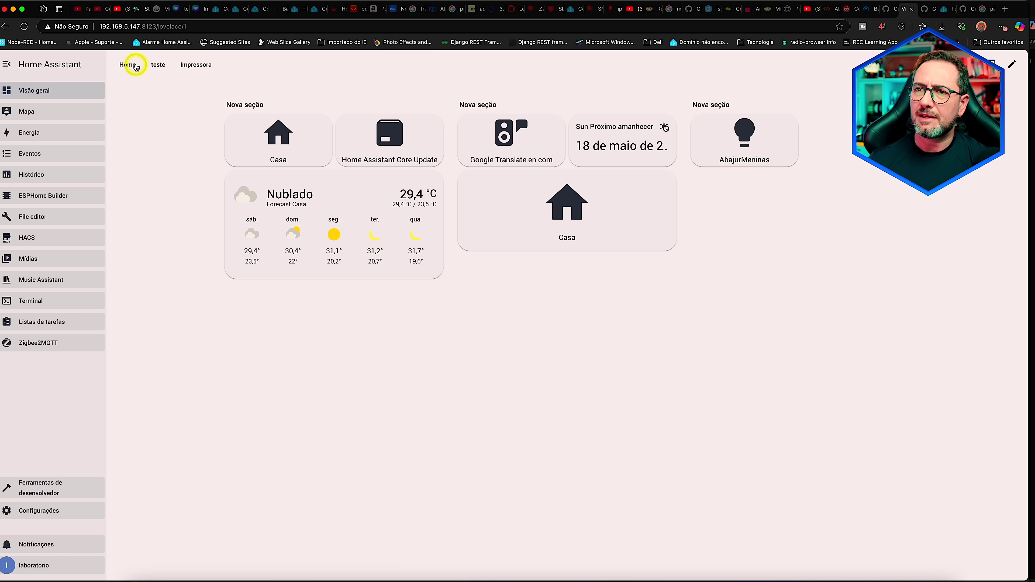
click(136, 66)
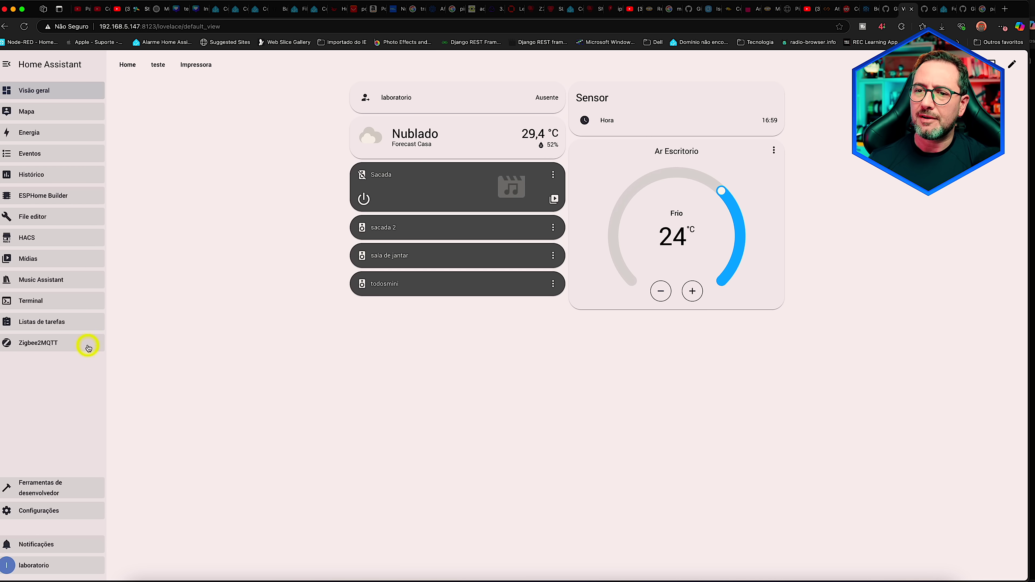
Change the profile theme to Material You Dark and check it on the Home and teste views.
click(101, 559)
scroll(530, 367, down, 5)
click(648, 390)
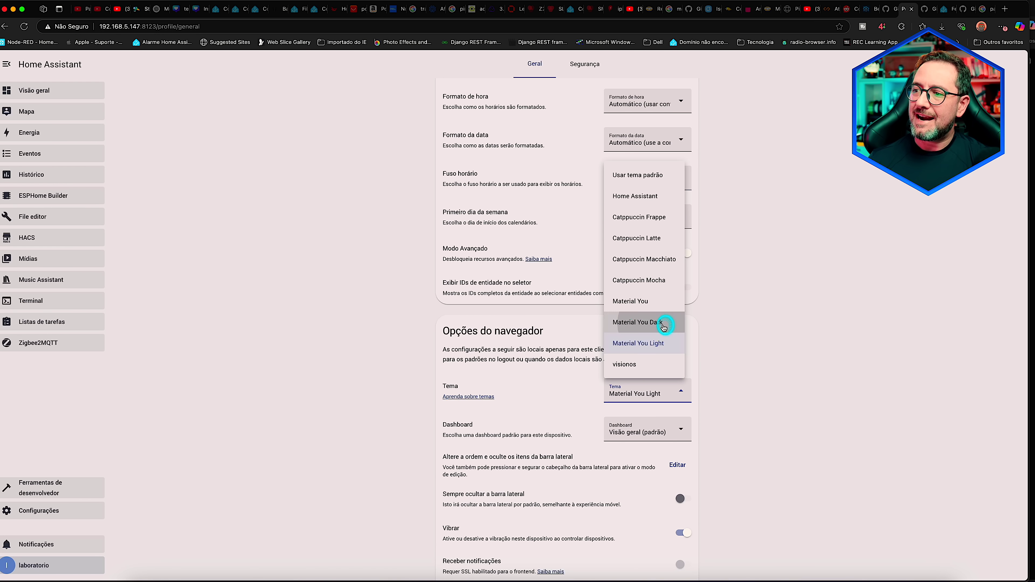
click(665, 322)
click(51, 89)
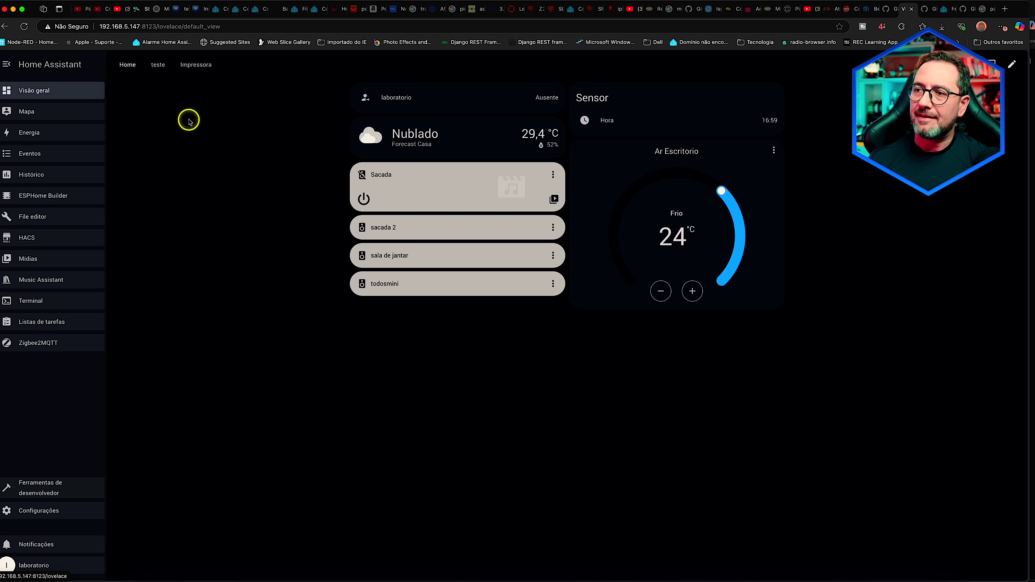
click(154, 66)
click(135, 67)
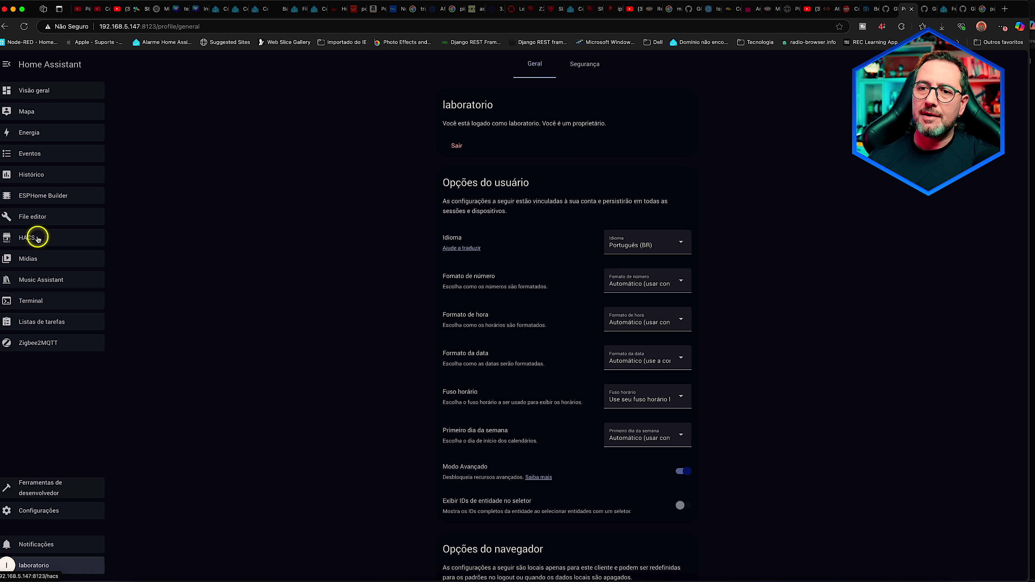
Search HACS for "your na" and open the Your Name theme repository.
click(36, 236)
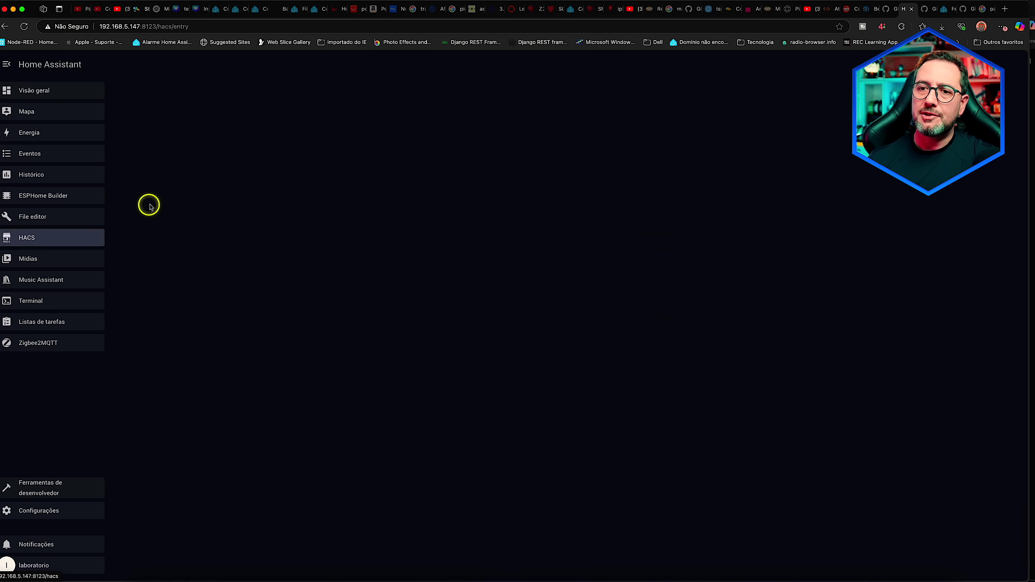
click(165, 90)
key(ctrl+a)
text(your na)
click(220, 158)
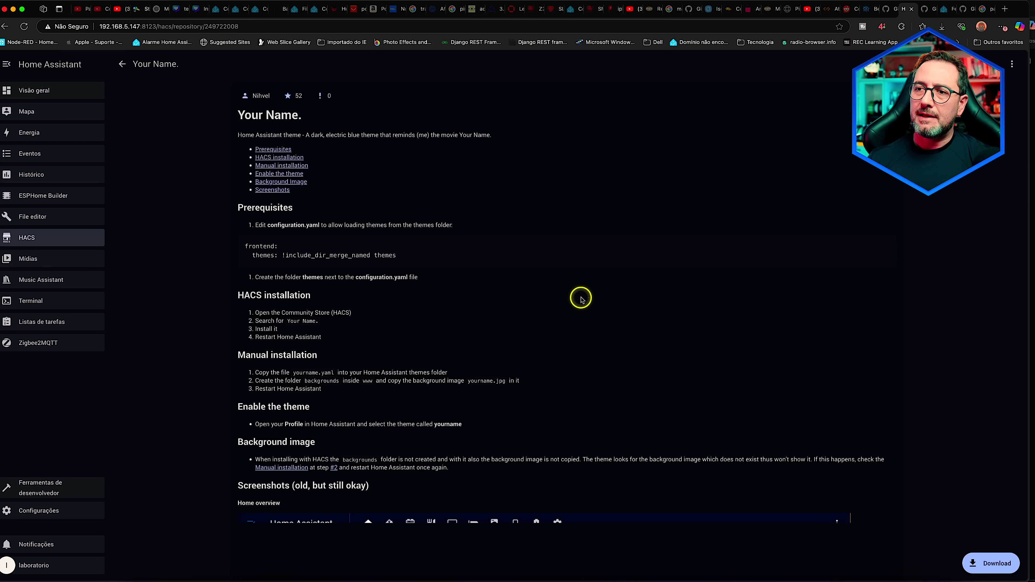
Look over the Your Name theme's installation notes and preview images, and download the theme through HACS.
scroll(580, 300, down, 7)
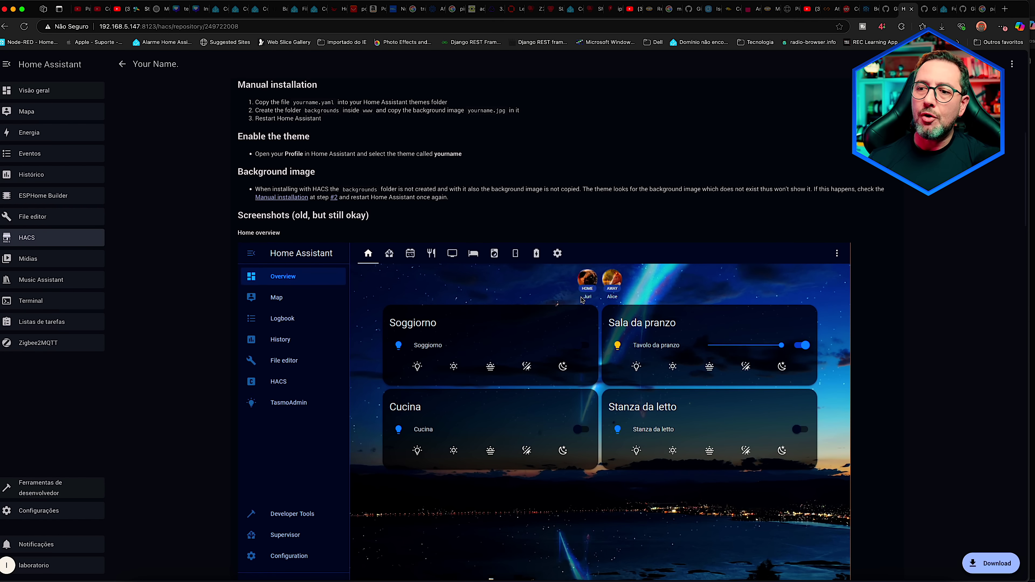
scroll(582, 301, down, 7)
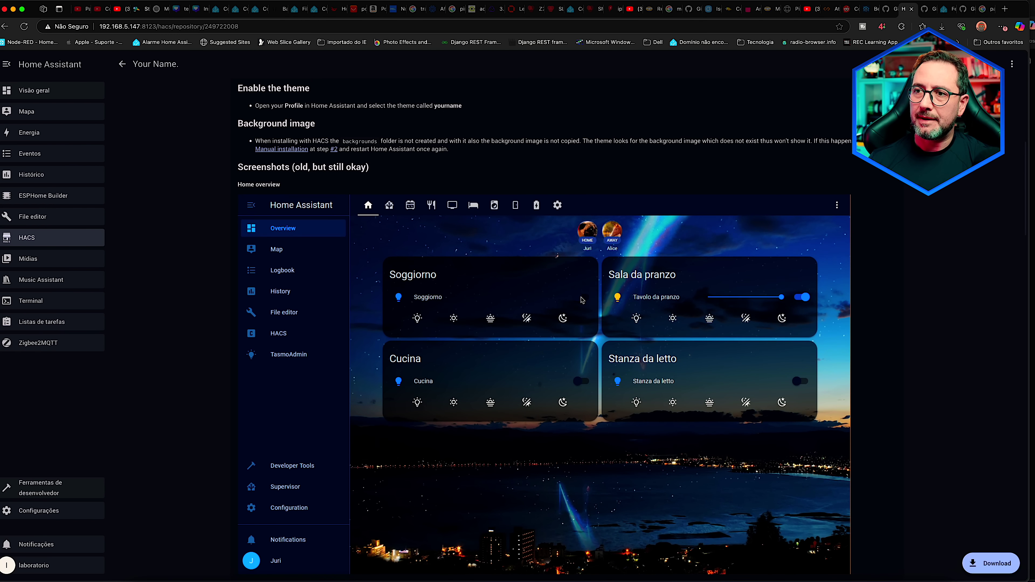
scroll(581, 300, up, 15)
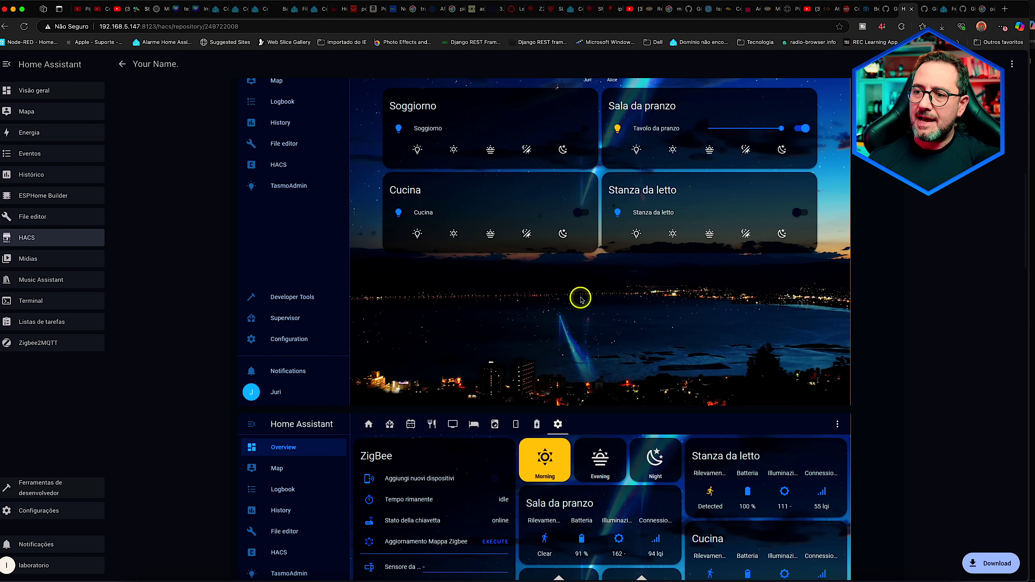
click(991, 565)
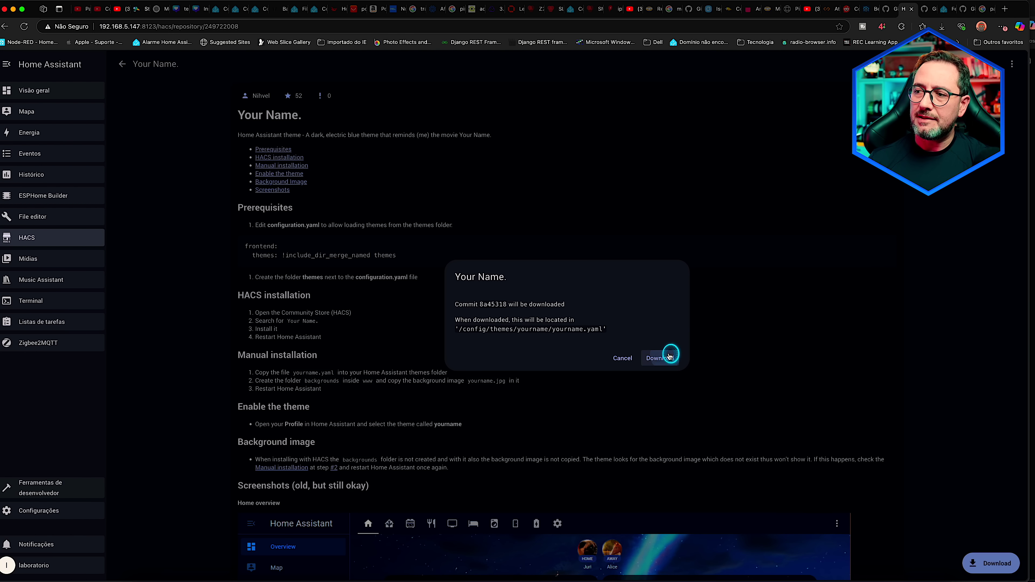
click(659, 357)
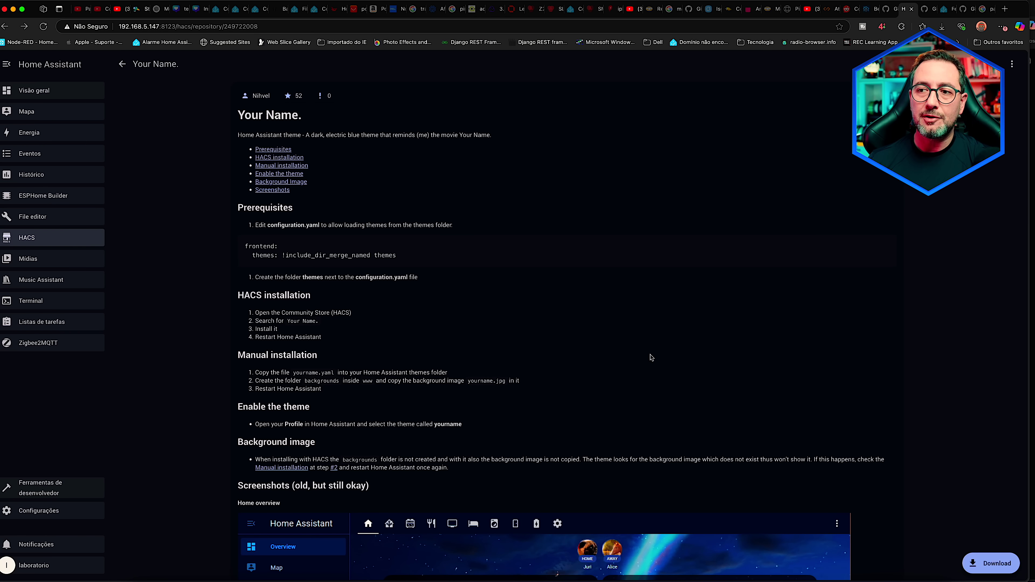
Apply the yourname theme in the user profile and check it on the overview dashboard's Home, teste and Impressora views.
click(60, 567)
scroll(751, 405, down, 7)
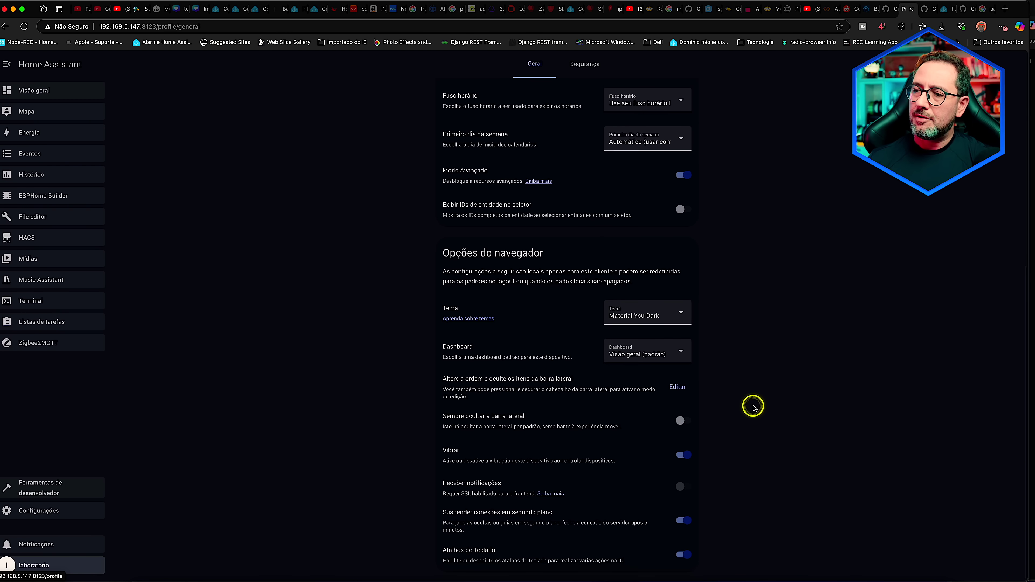
click(668, 312)
click(654, 548)
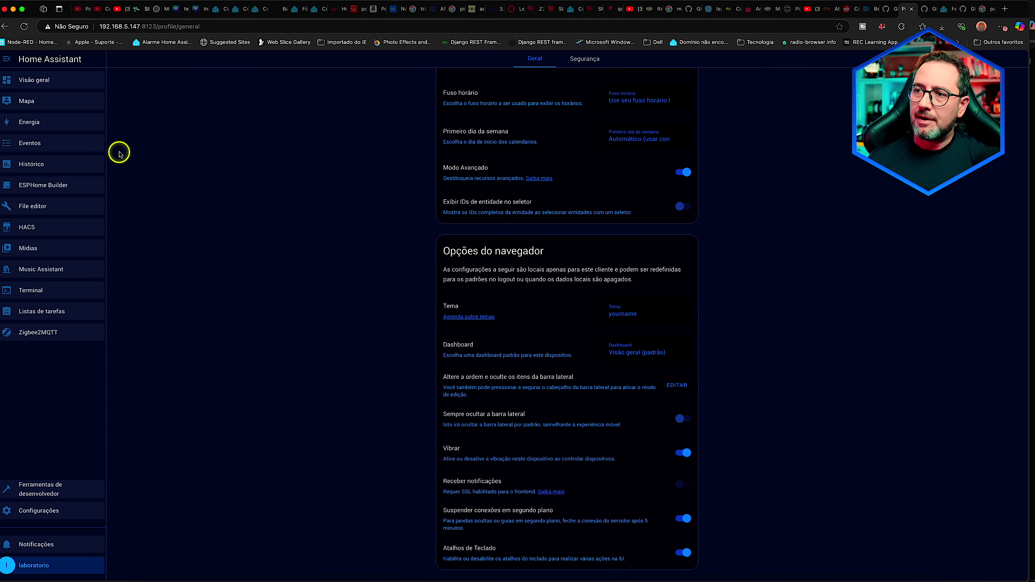
click(59, 85)
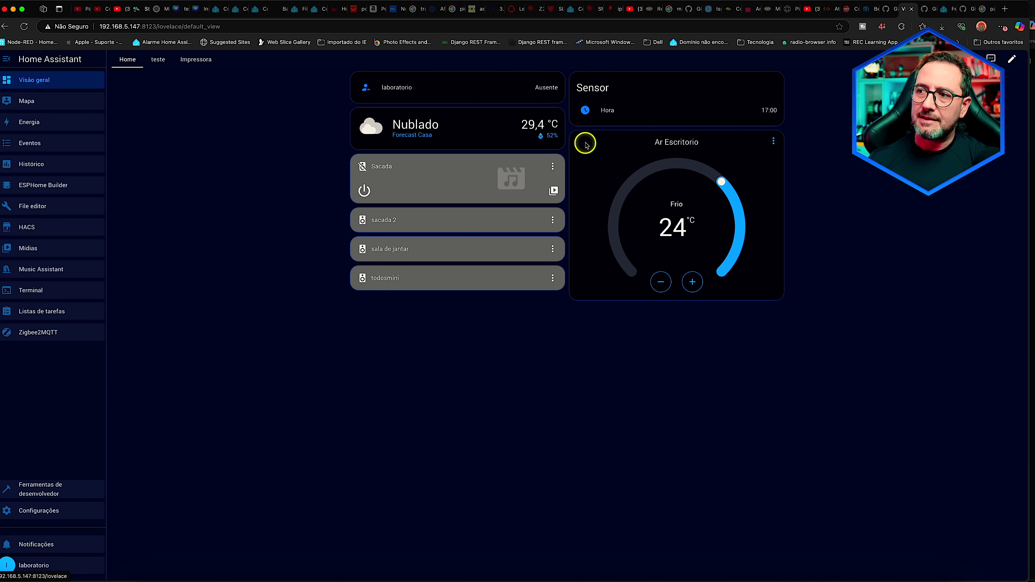
click(160, 59)
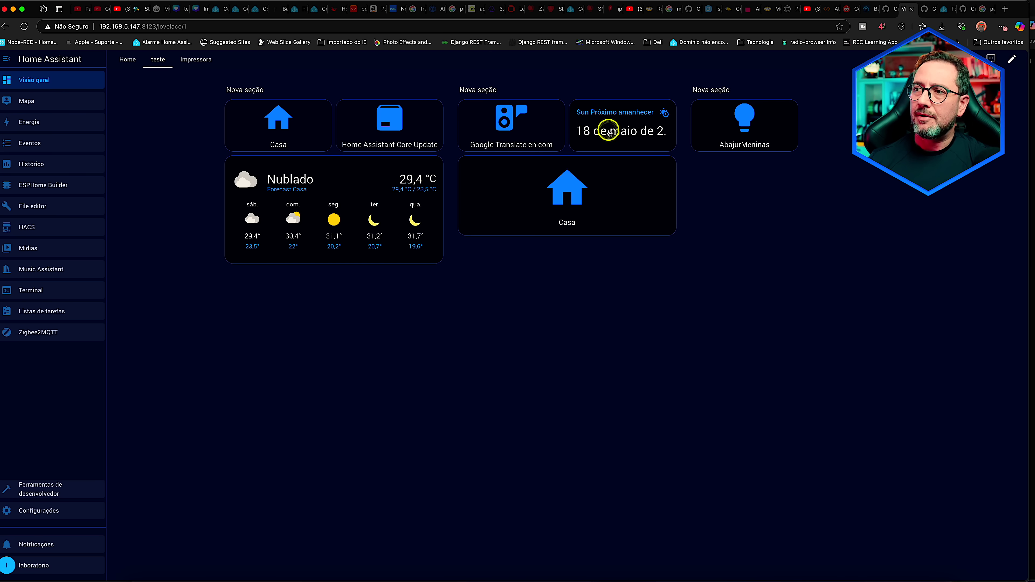
click(194, 59)
click(158, 59)
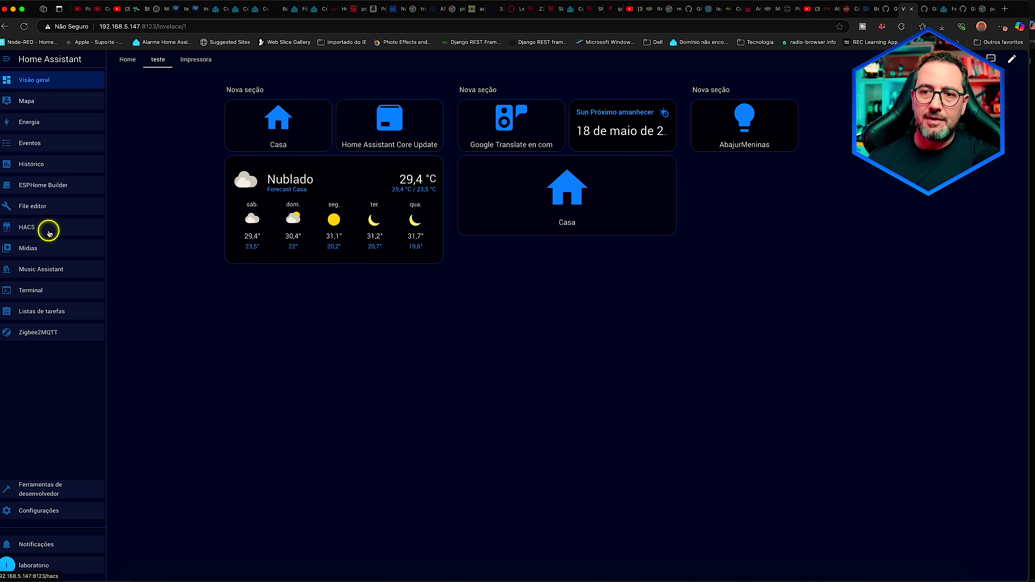
Search HACS for "waves" and open the Waves theme repository.
click(48, 233)
double_click(238, 80)
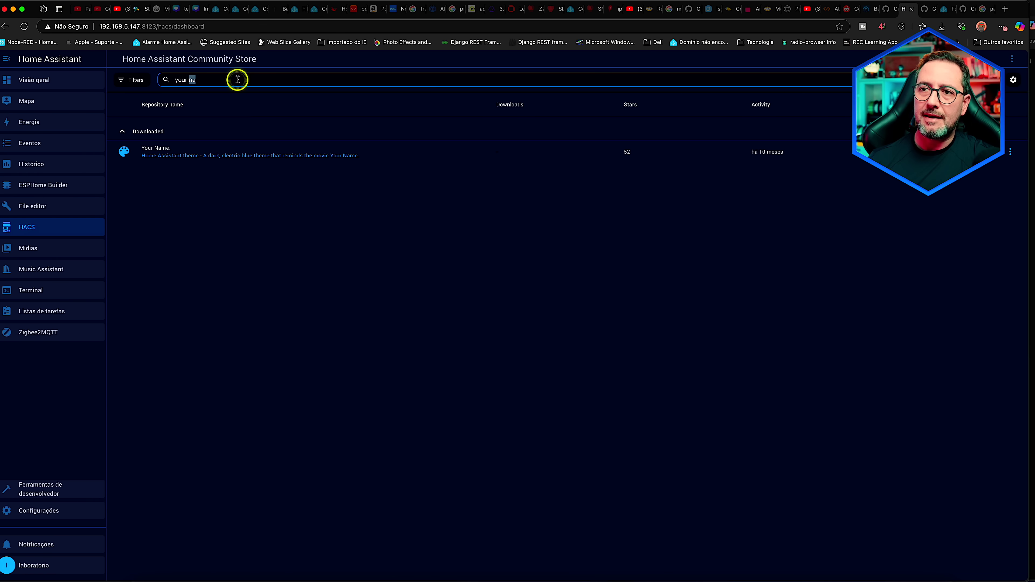
key(super+a)
key(BackSpace)
text(wab)
key(BackSpace)
text(ves)
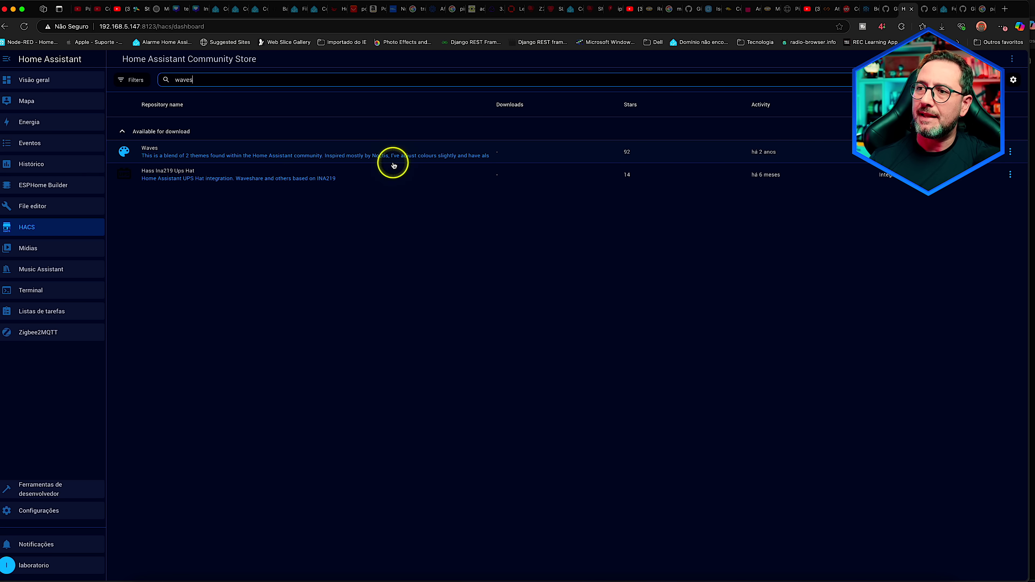
click(425, 161)
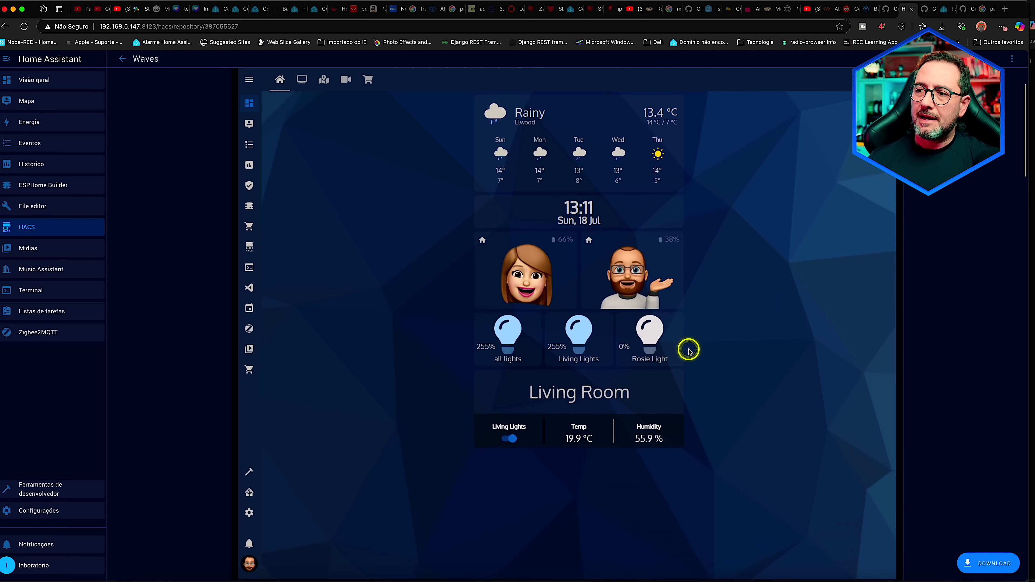
Look over the Waves preview images and read its installation instructions, including how to add the custom fonts as a dashboard resource.
scroll(689, 352, down, 15)
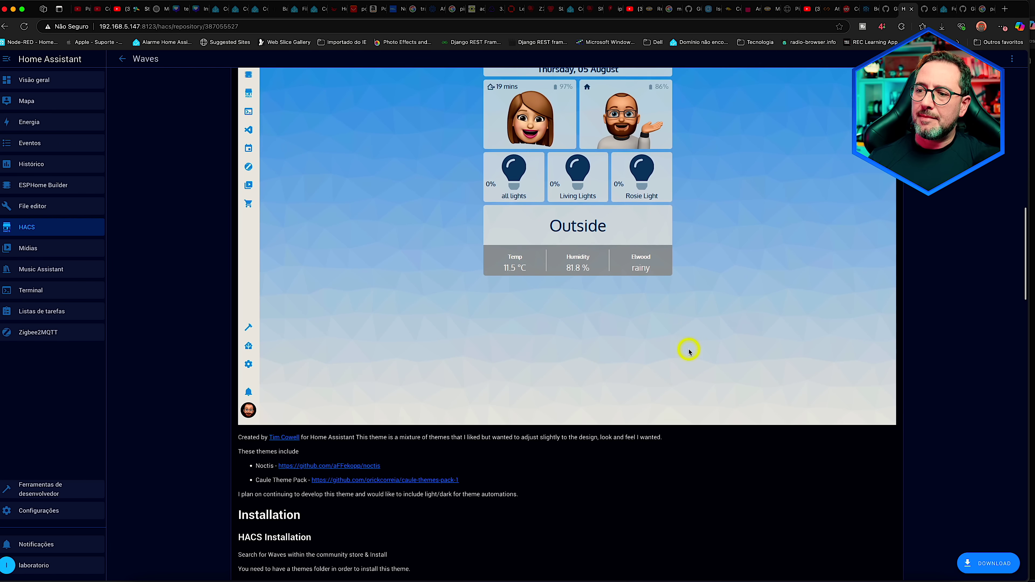
scroll(688, 352, down, 5)
scroll(460, 442, down, 4)
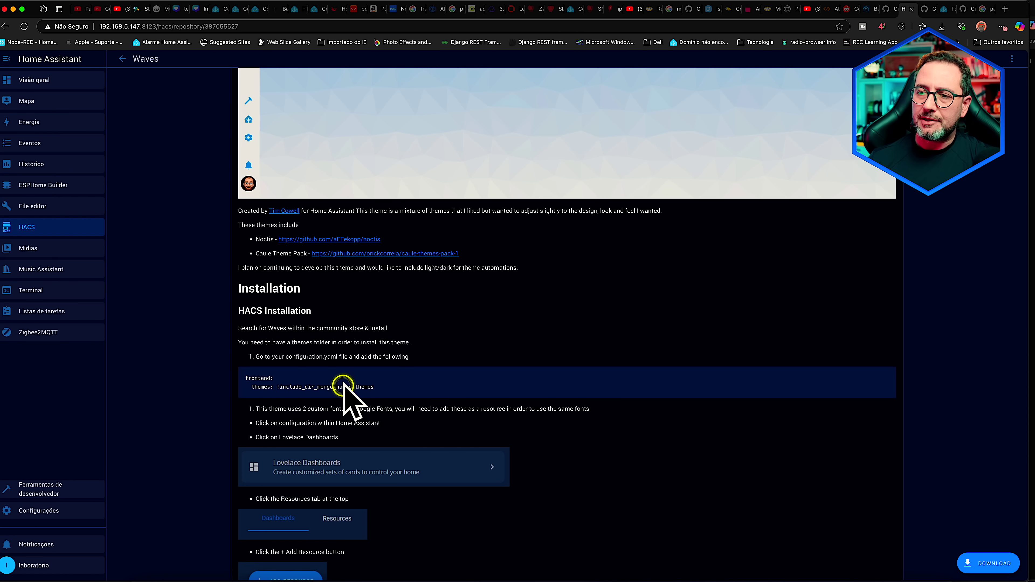
scroll(538, 419, down, 3)
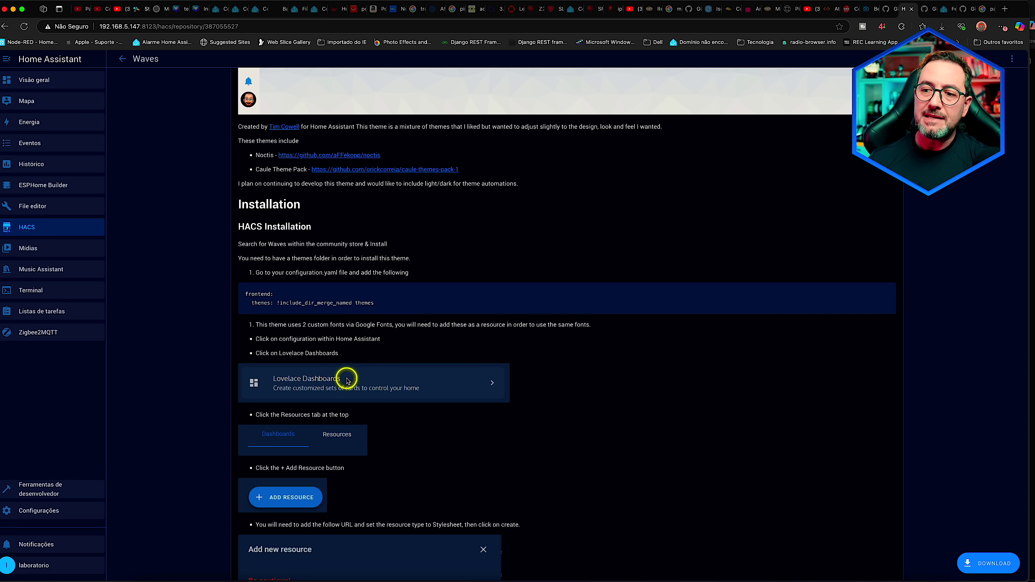
scroll(491, 353, down, 5)
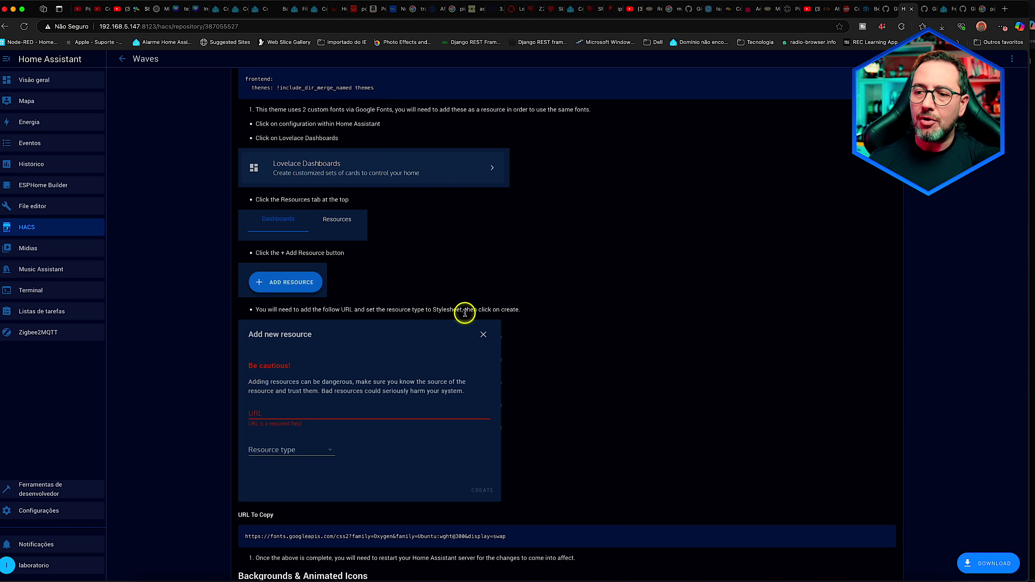
scroll(464, 313, down, 2)
Select the Google Fonts stylesheet URL in the Waves instructions and download the Waves theme through HACS.
drag(525, 474, 247, 471)
click(982, 562)
click(659, 371)
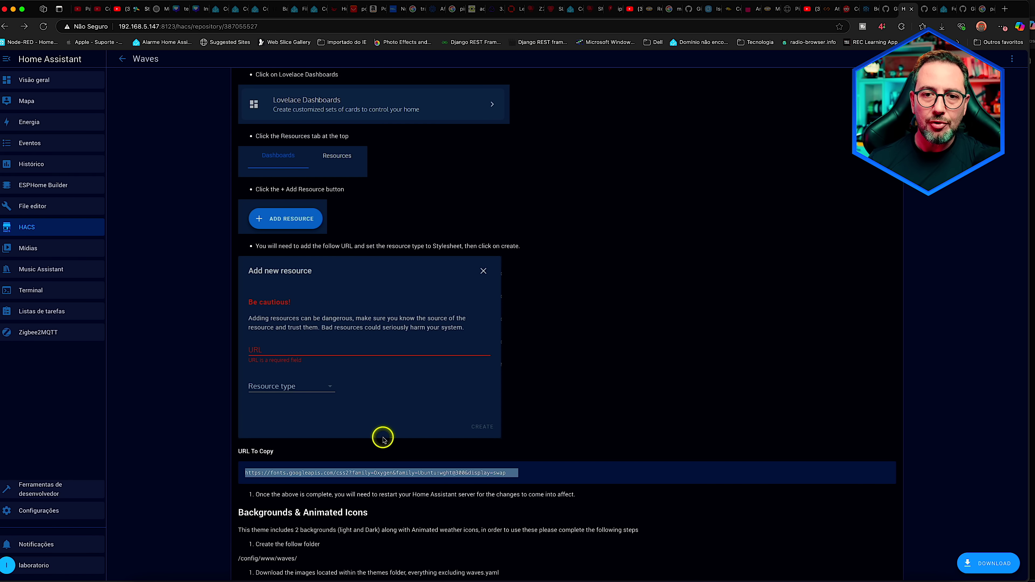
click(76, 510)
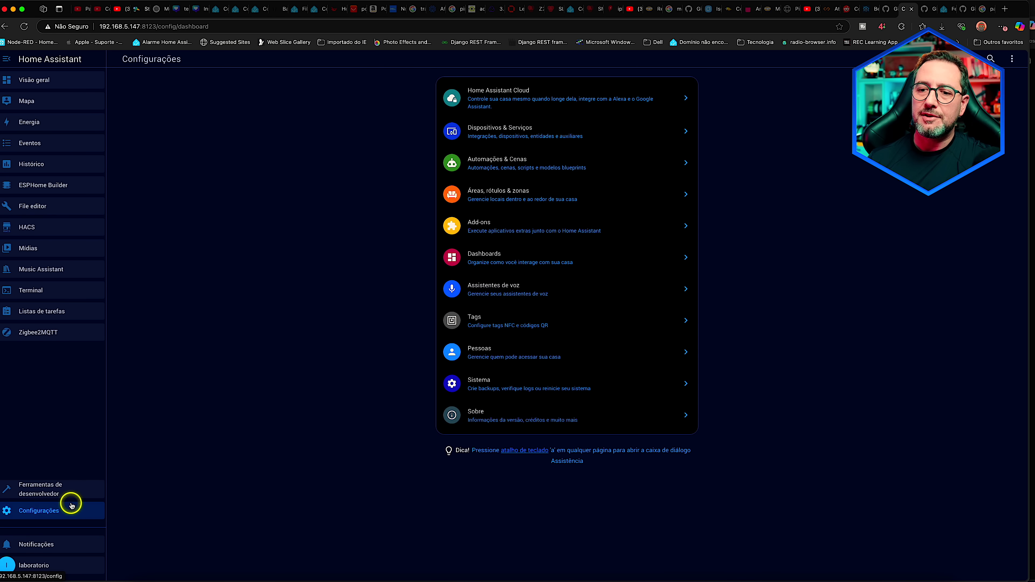
click(509, 268)
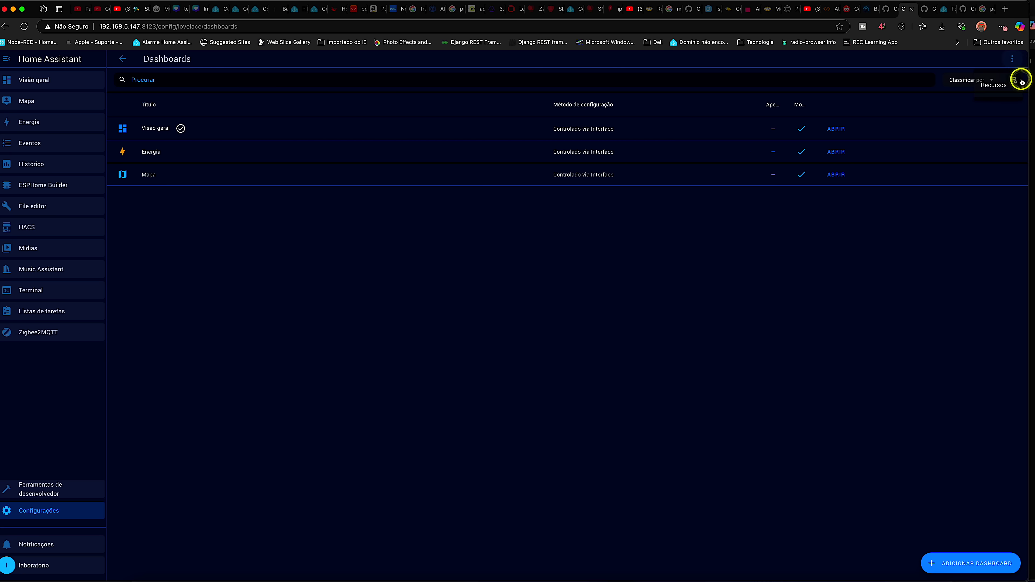
click(995, 85)
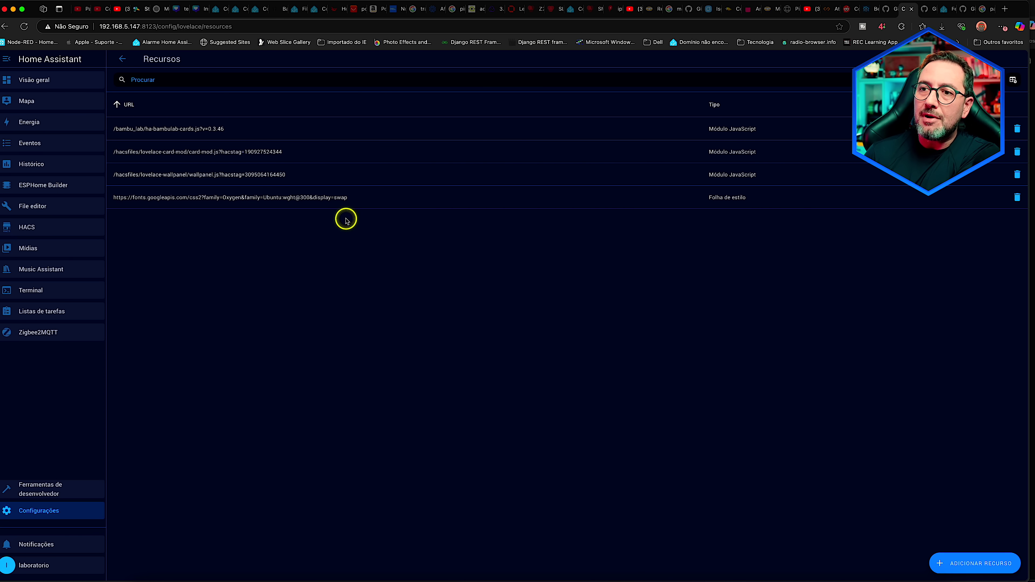
click(973, 556)
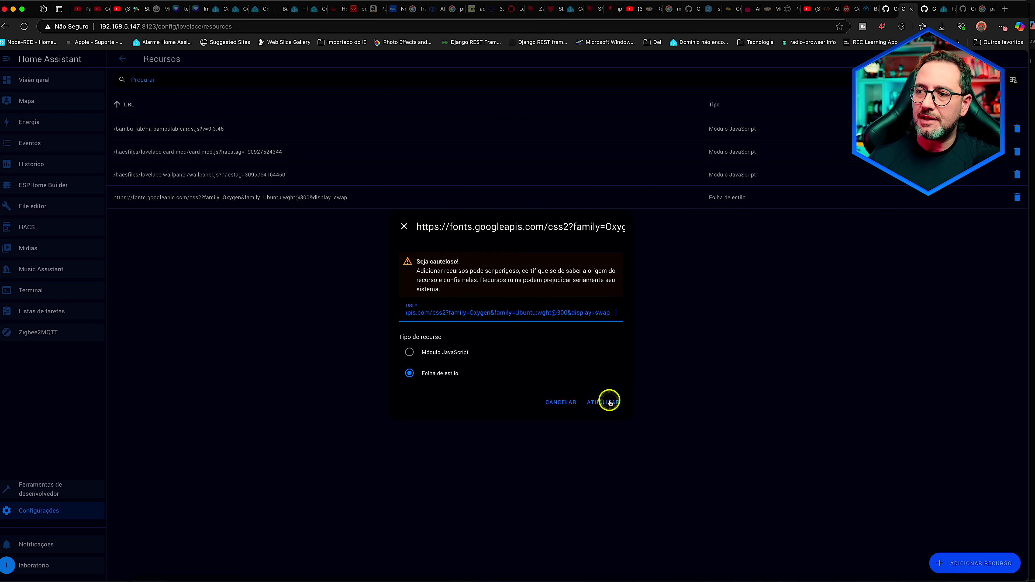
click(609, 401)
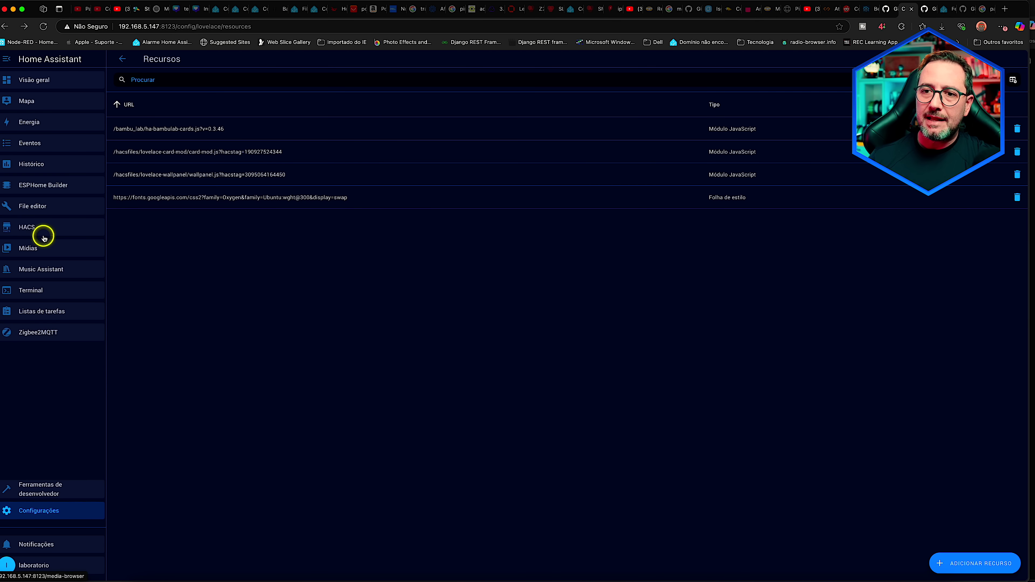
Reopen the Waves repository in HACS and read its instructions for the backgrounds and animated icons.
click(41, 227)
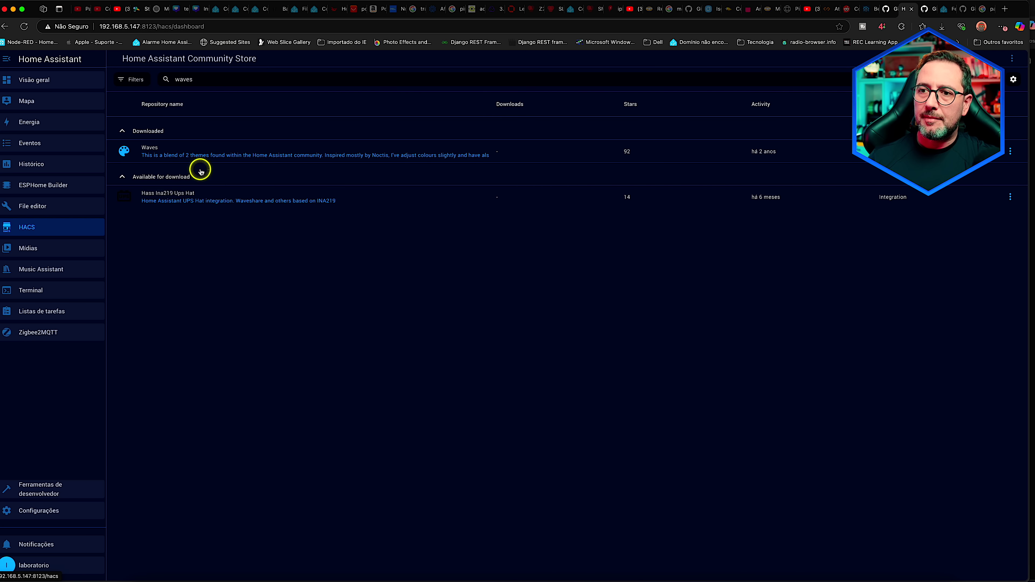
click(190, 146)
scroll(441, 326, down, 12)
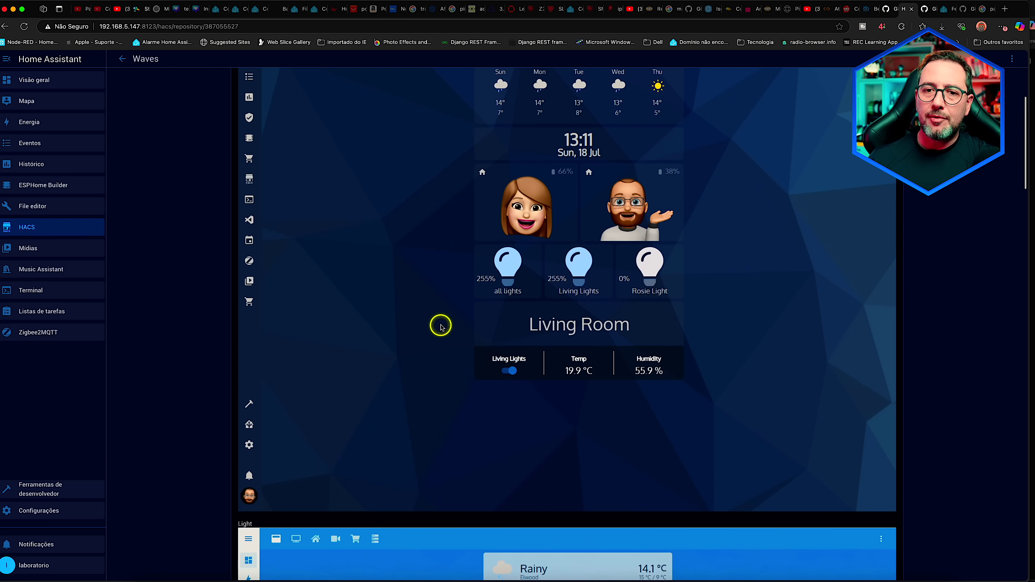
scroll(440, 326, down, 15)
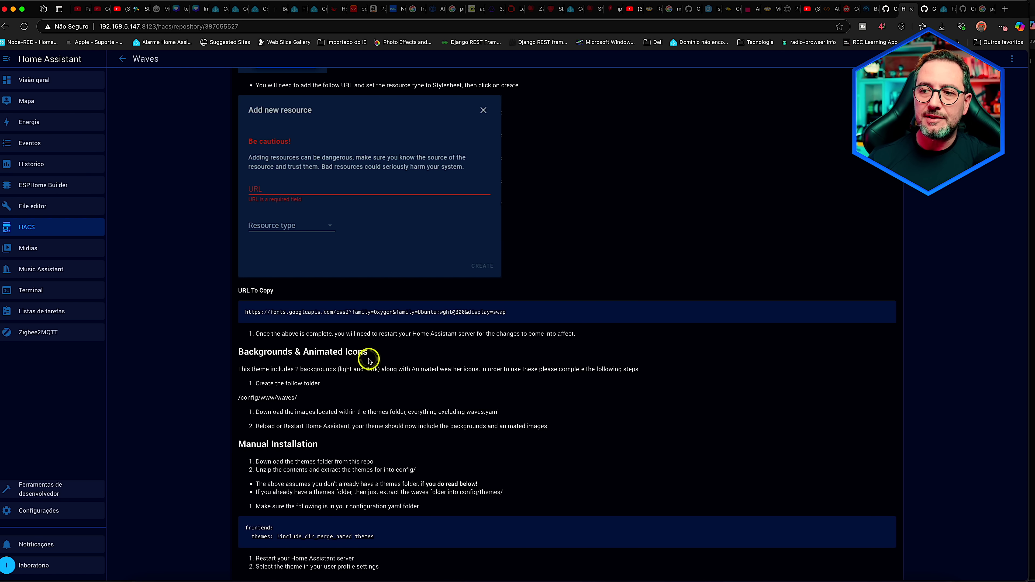
scroll(386, 364, down, 2)
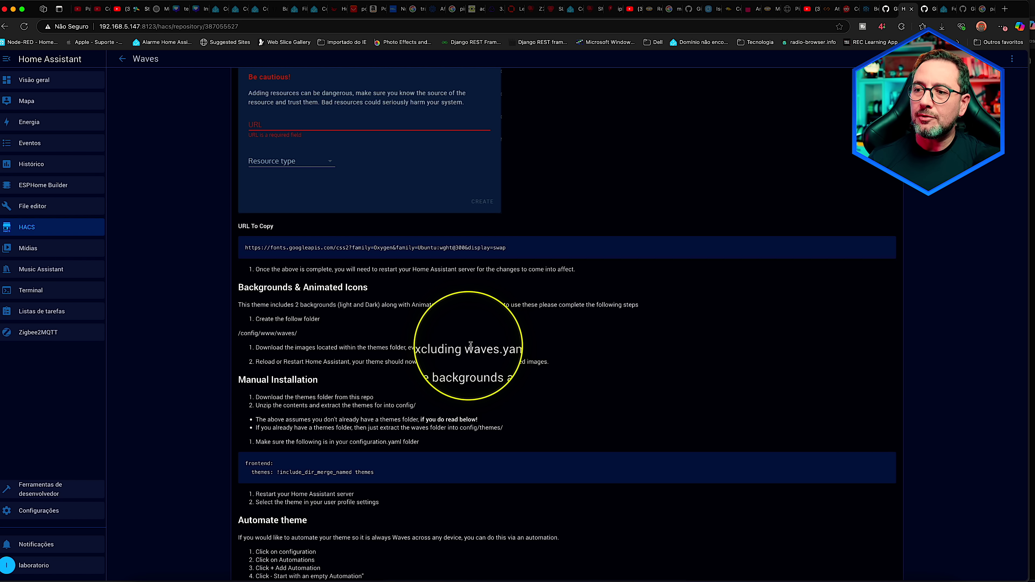
Switch to Finder and copy all files in the themes/waves folder except waves.yaml.
mouse_move(204, 541)
key(super+Tab)
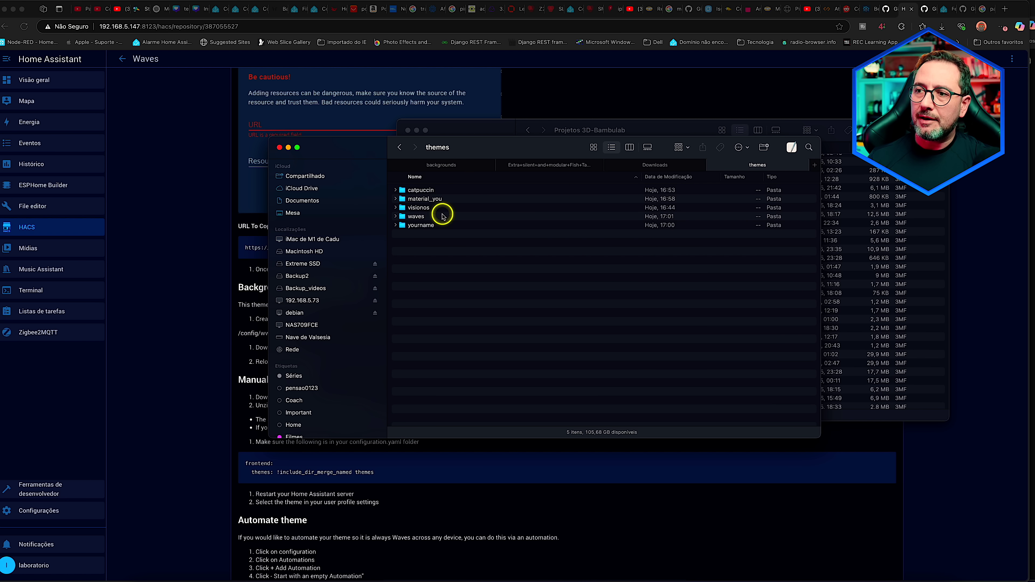
double_click(422, 215)
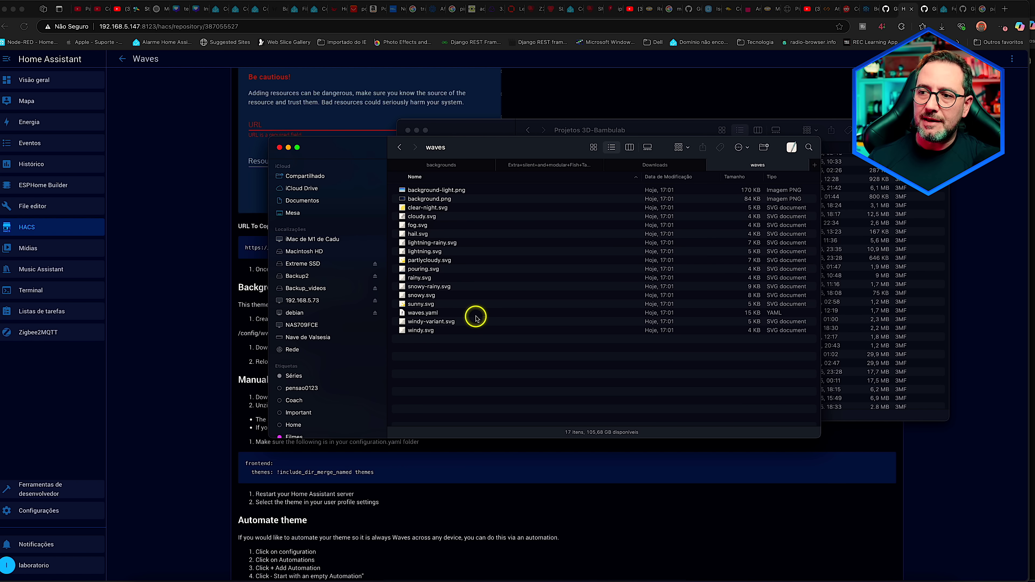
click(465, 190)
shift+click(448, 330)
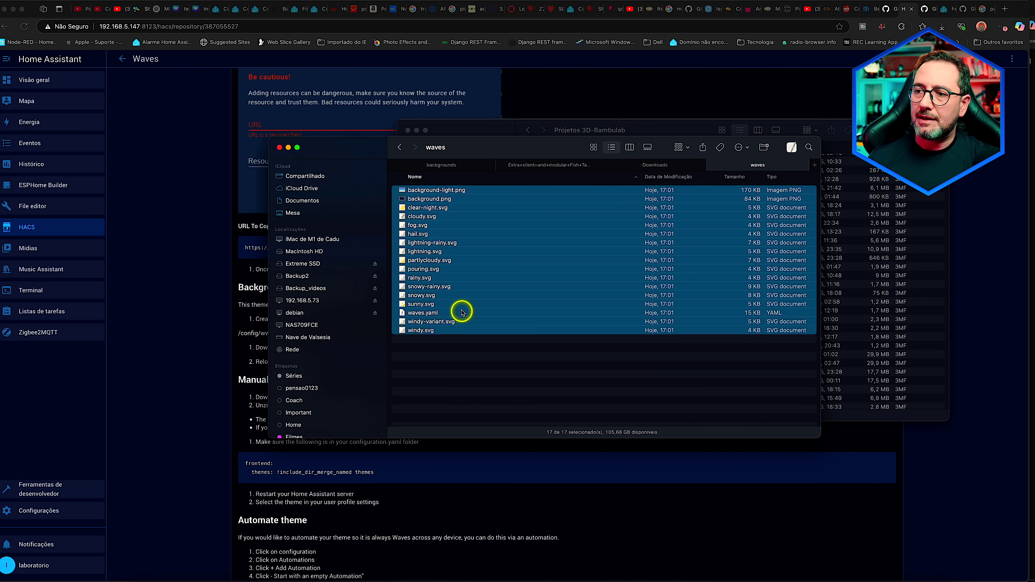
super+click(459, 312)
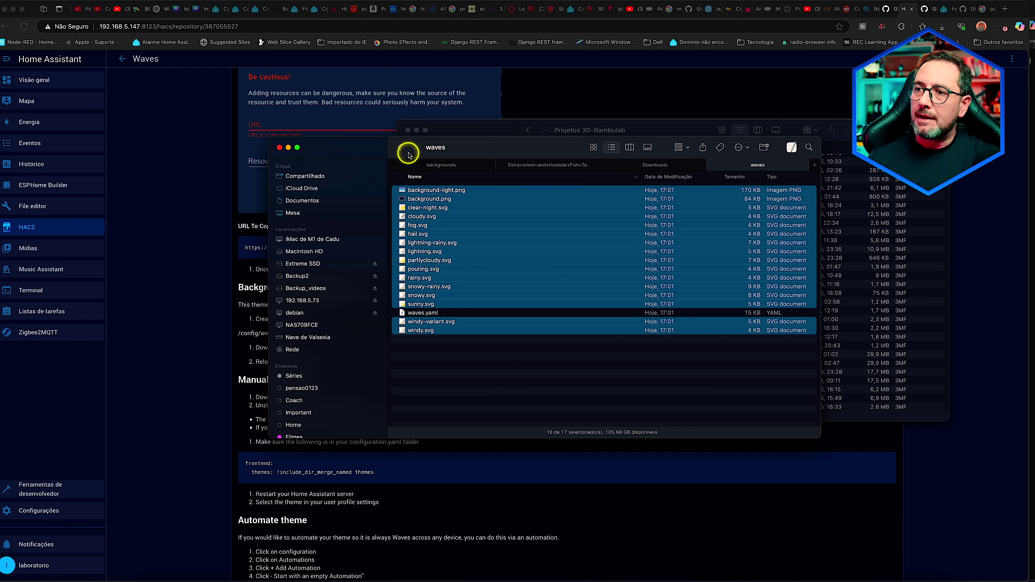
Create a folder named waves inside config/www on the Samba share and paste the copied background and icon files into it.
click(405, 152)
click(406, 152)
click(406, 152)
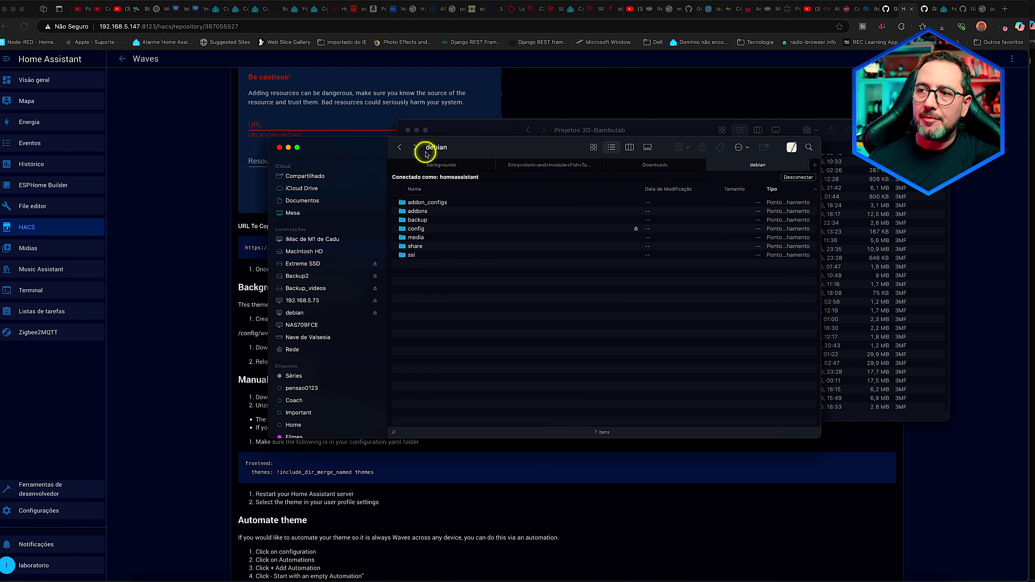
double_click(428, 229)
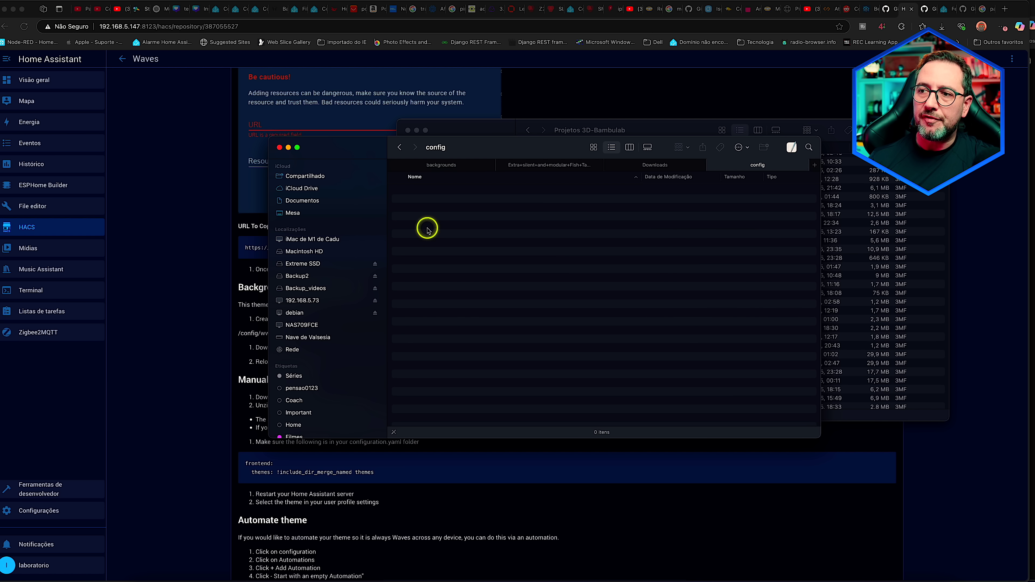
double_click(423, 243)
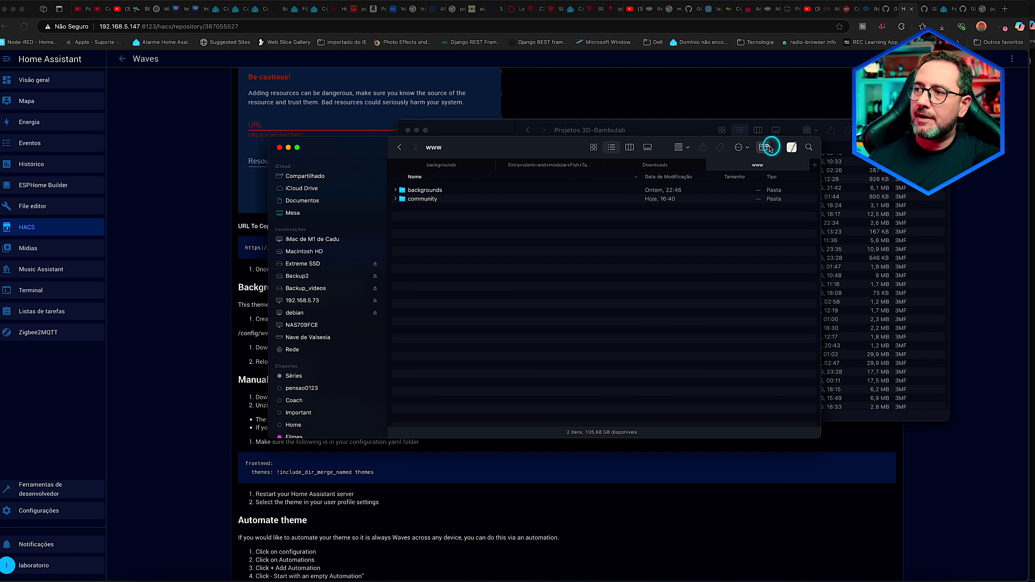
click(766, 147)
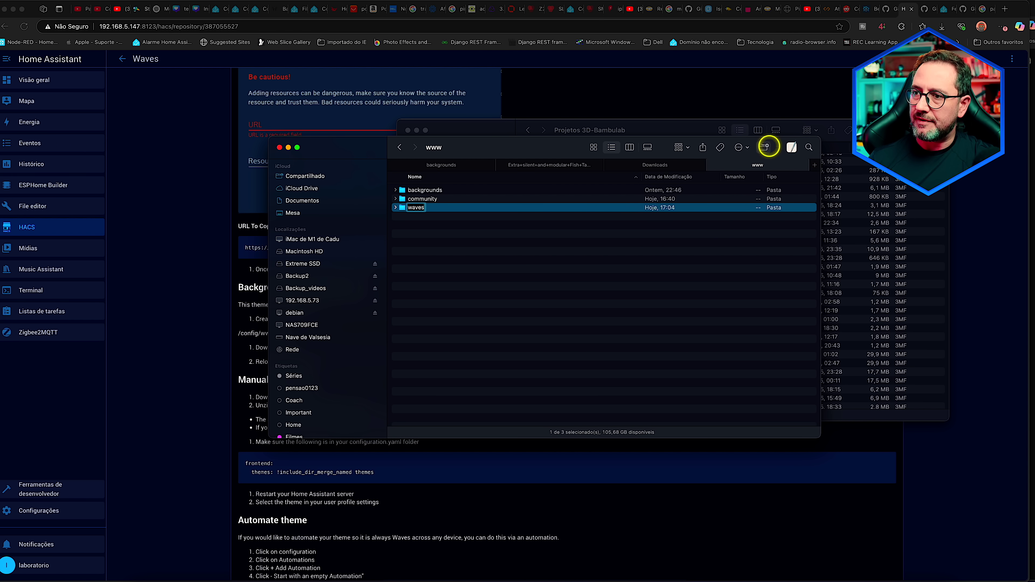
double_click(478, 207)
key(super+v)
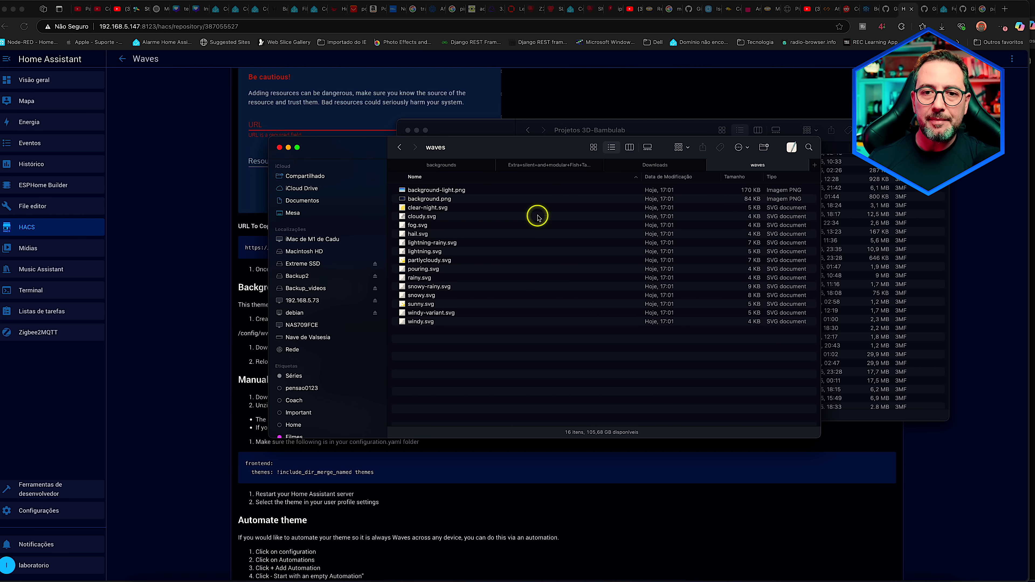
Switch back to the browser and look through the Waves instructions on manual installation and automating the theme.
click(174, 157)
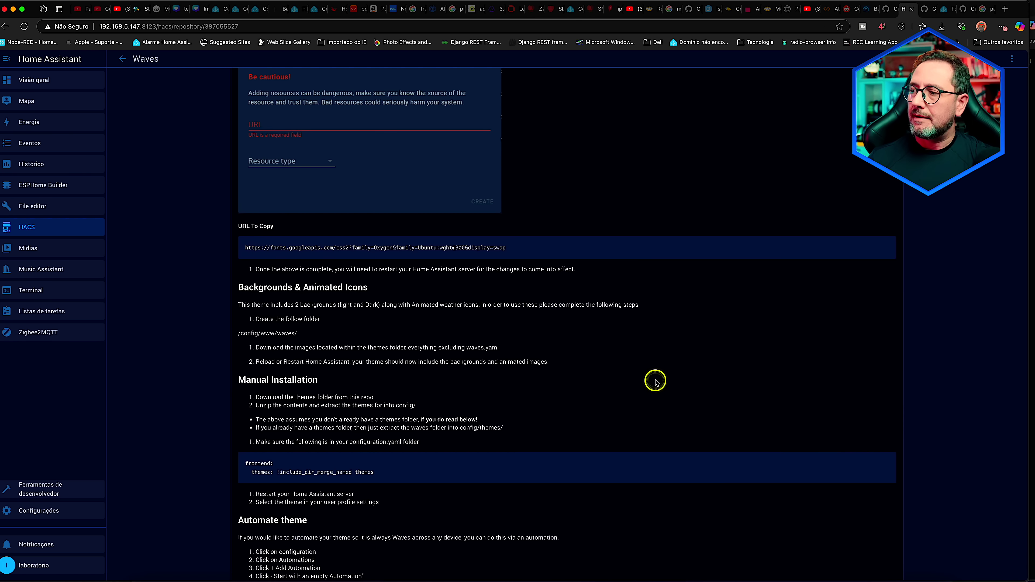
scroll(722, 369, down, 15)
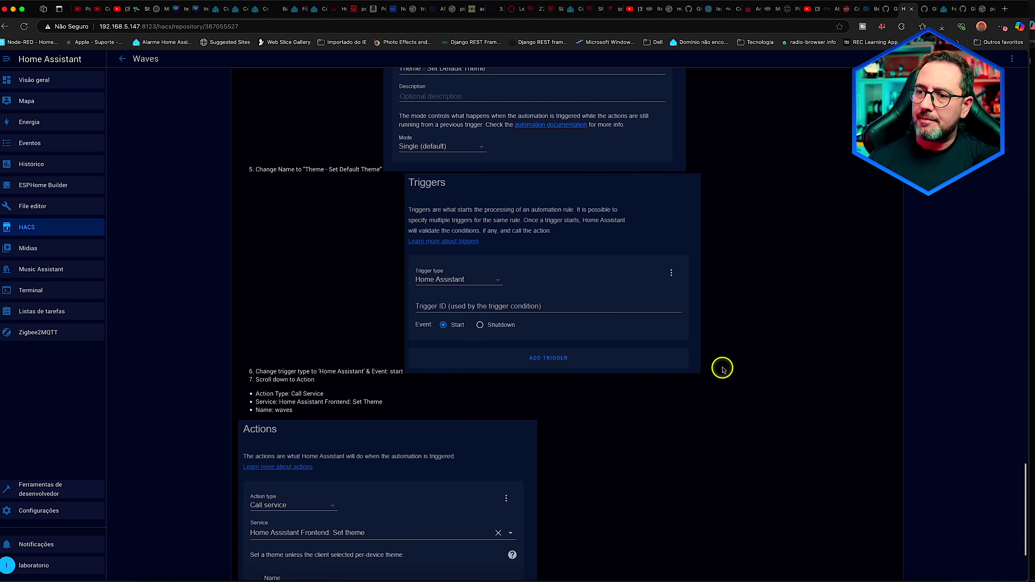
scroll(722, 369, up, 20)
scroll(293, 235, down, 8)
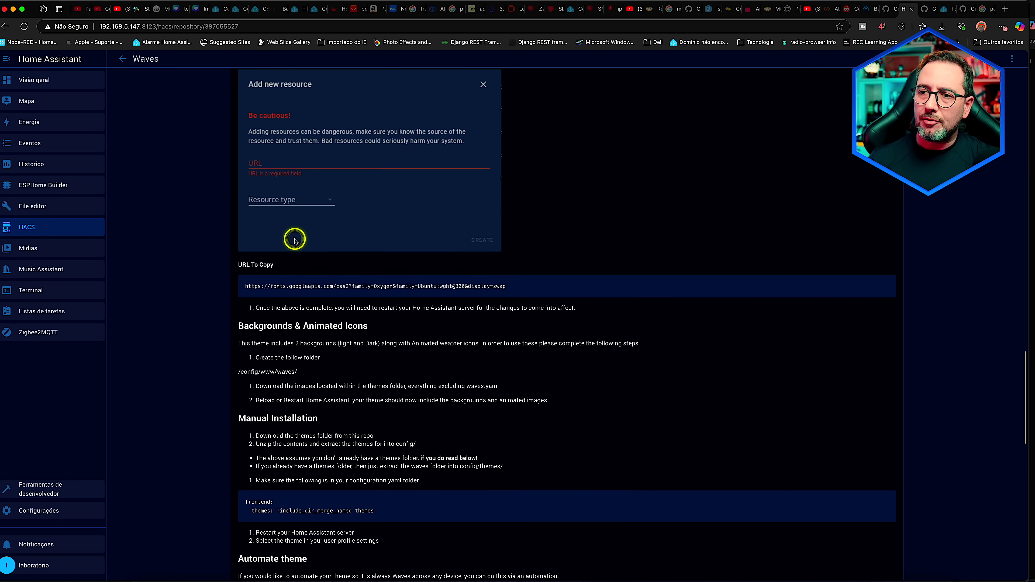
scroll(294, 236, down, 5)
scroll(301, 197, up, 3)
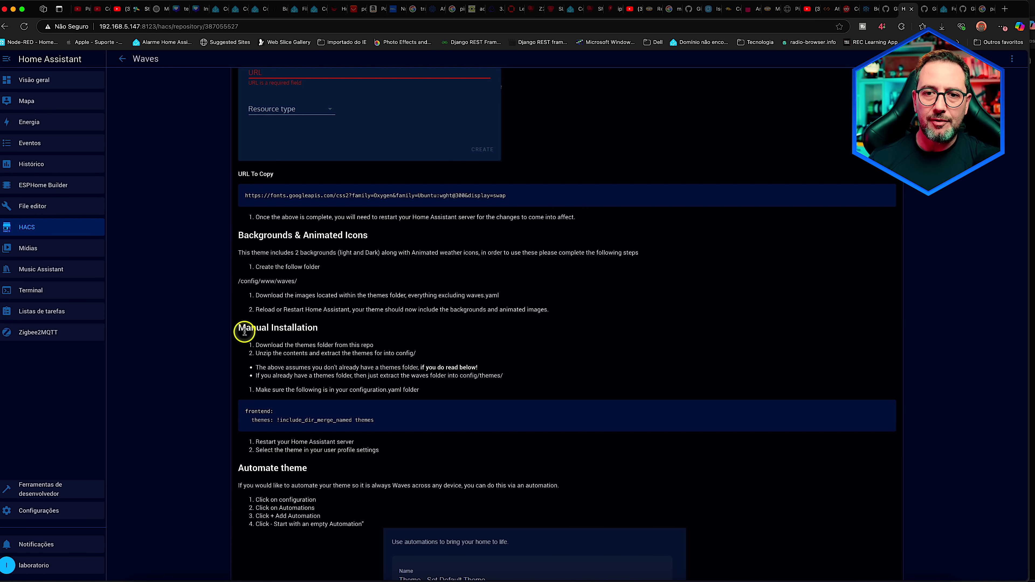
Apply the waves theme in the user profile and check it on the overview dashboard's Home and teste views.
click(61, 564)
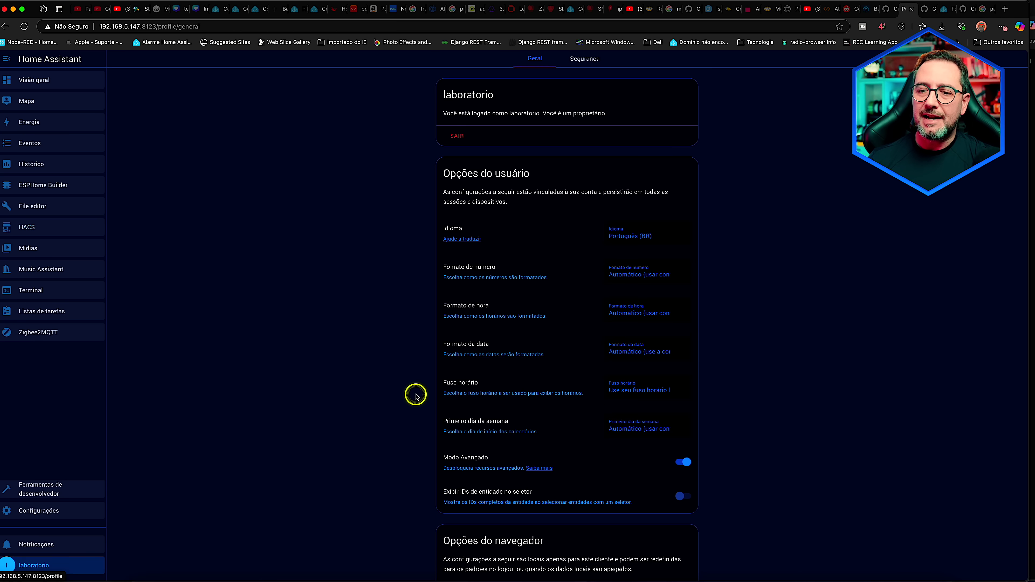
scroll(760, 396, down, 4)
click(668, 442)
click(648, 381)
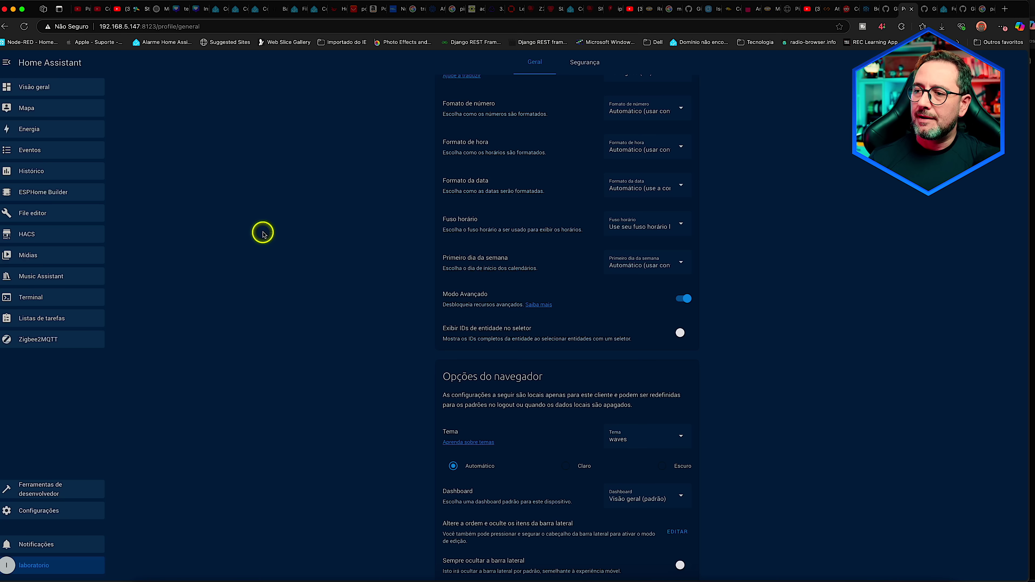
click(81, 91)
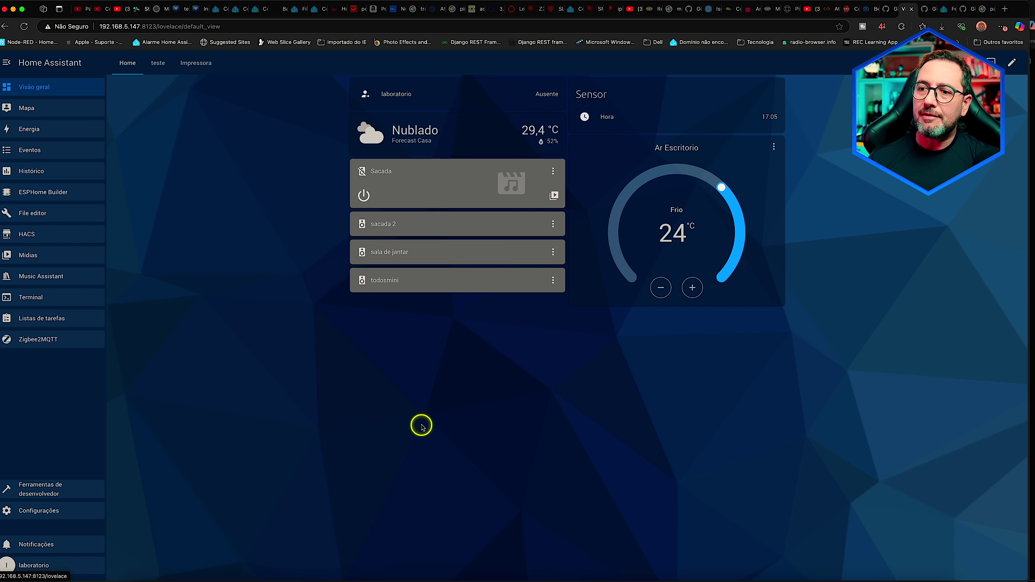
click(159, 63)
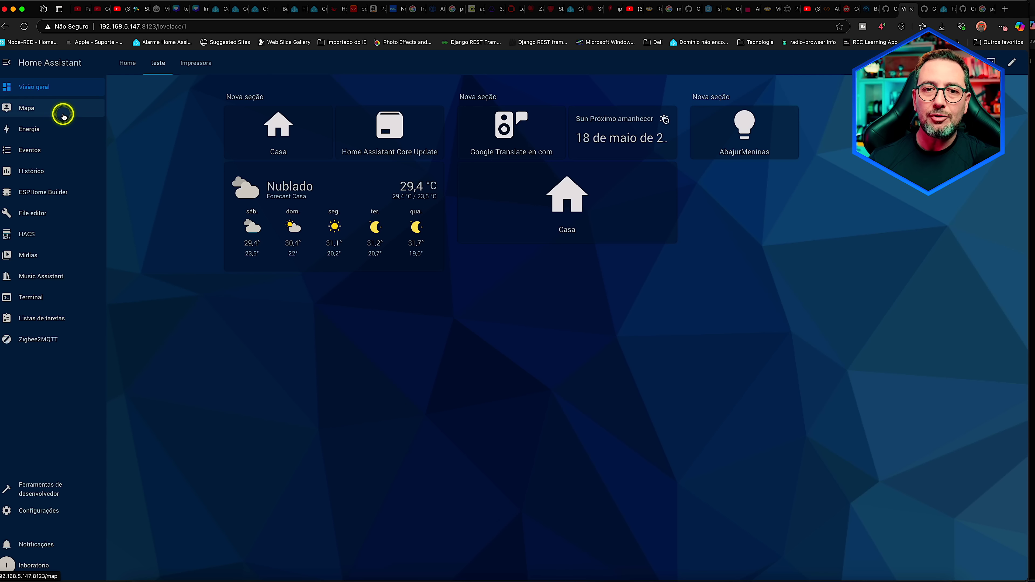
click(130, 64)
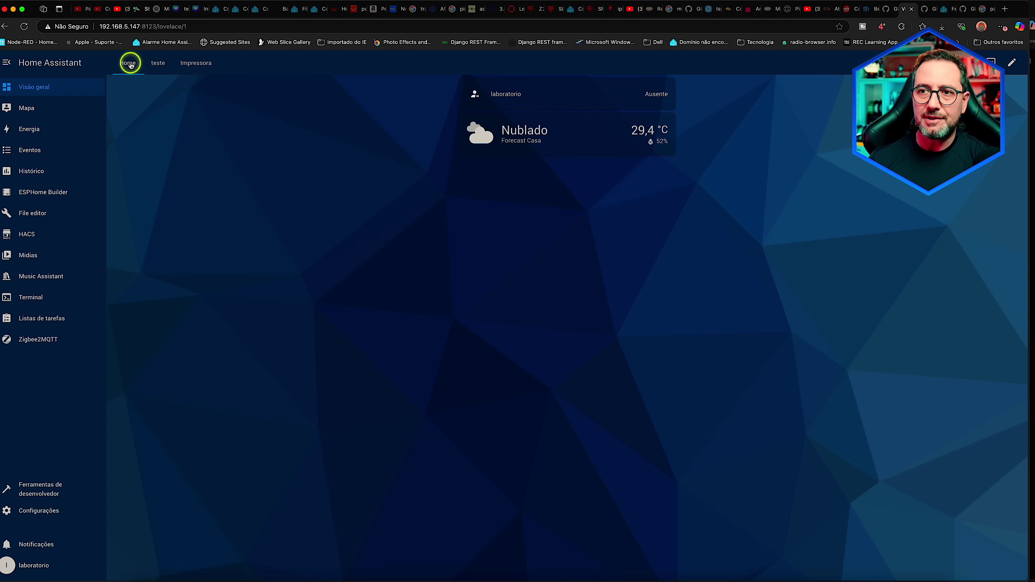